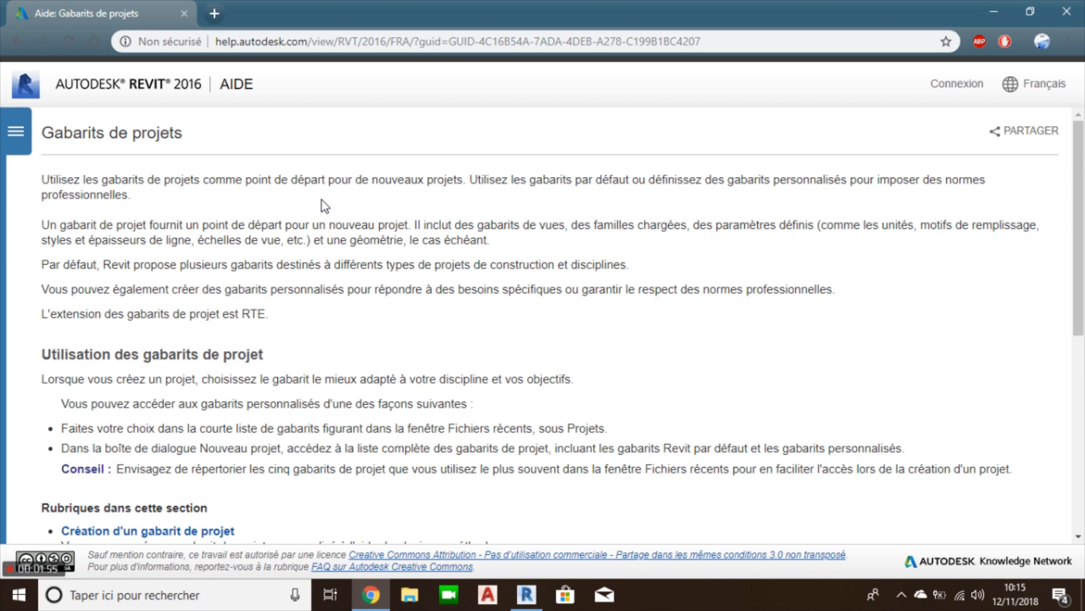
drag(243, 314, 267, 314)
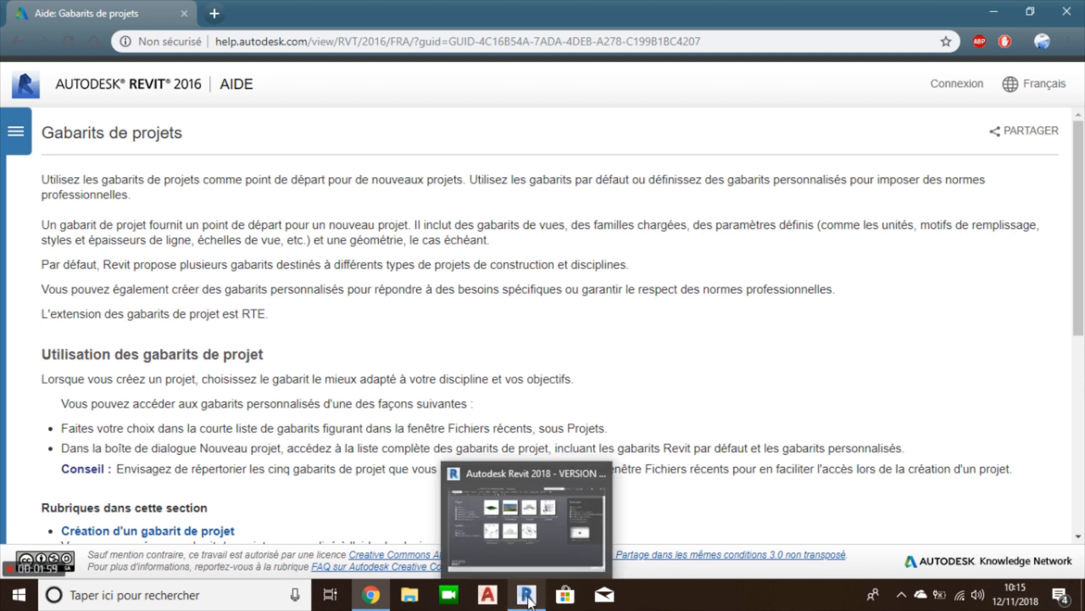
scroll(279, 406, down, 3)
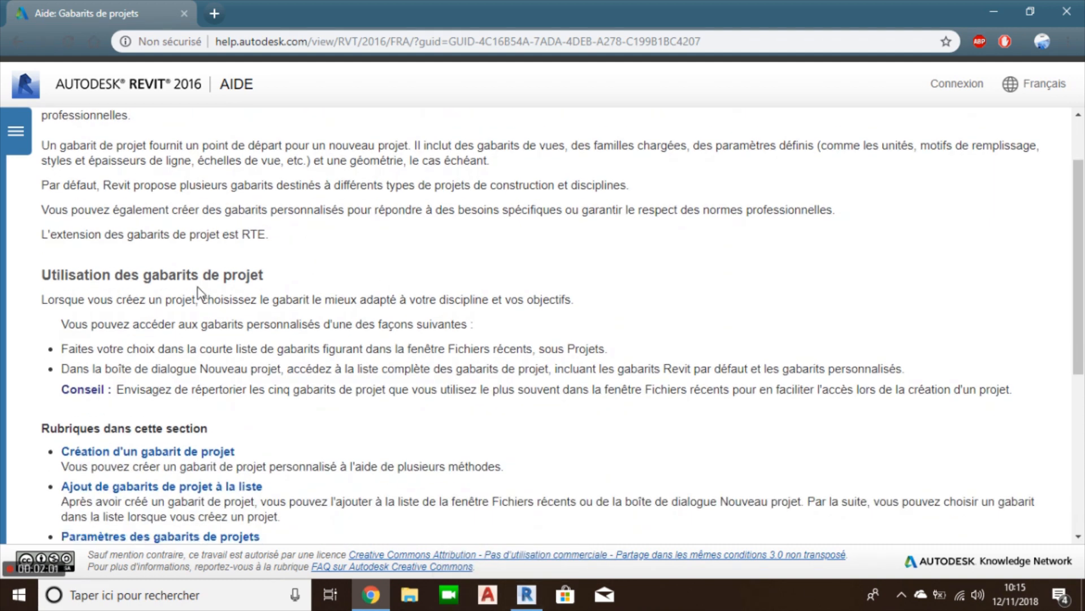
Switch to Revit and create a new project template based on the Gabarit architectural template file
click(526, 594)
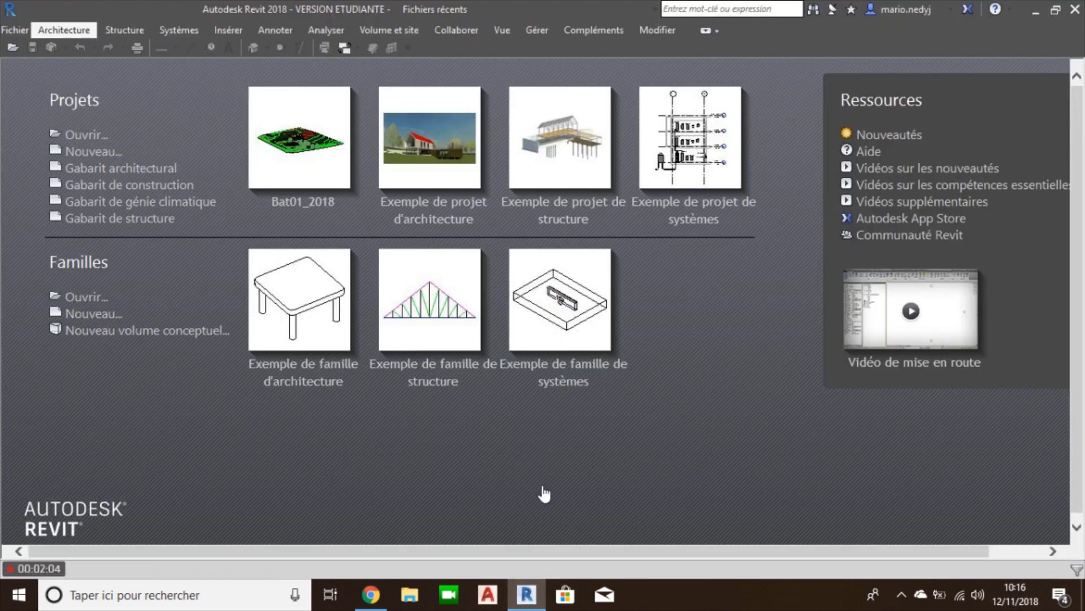
click(103, 152)
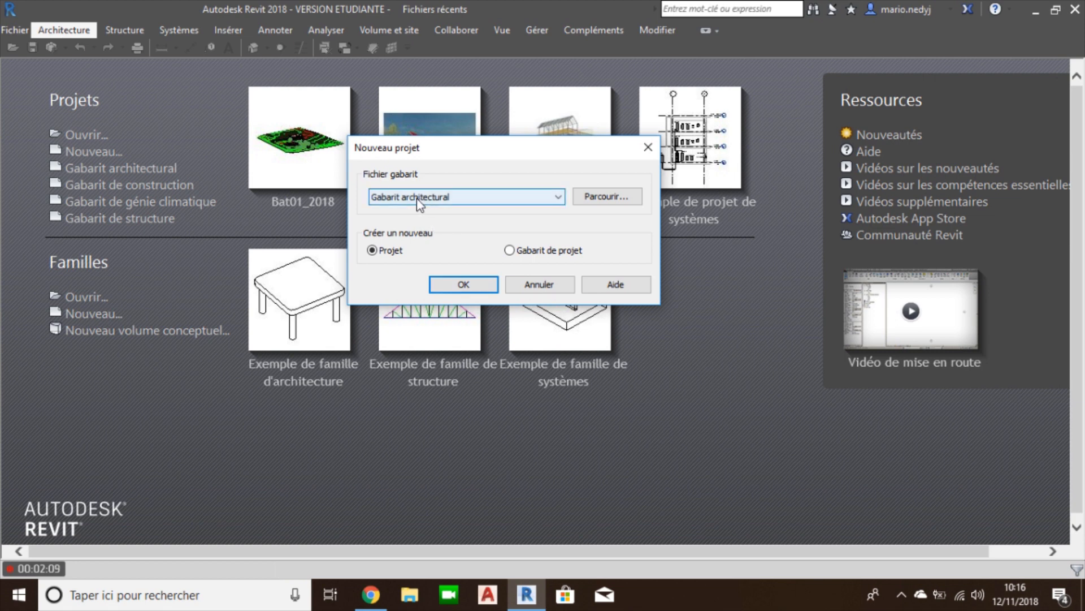
click(417, 198)
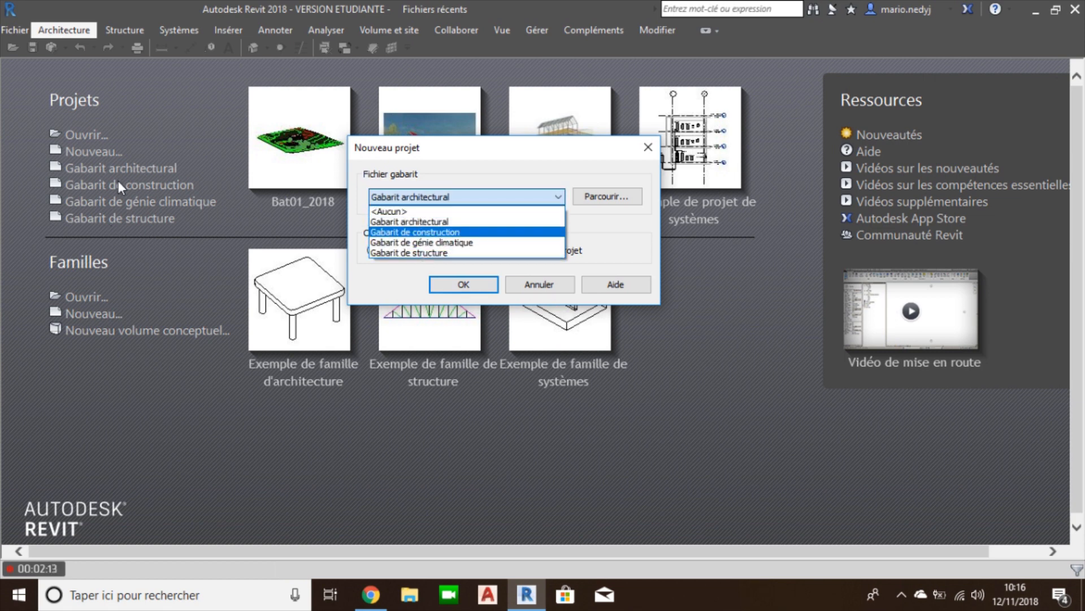
click(399, 211)
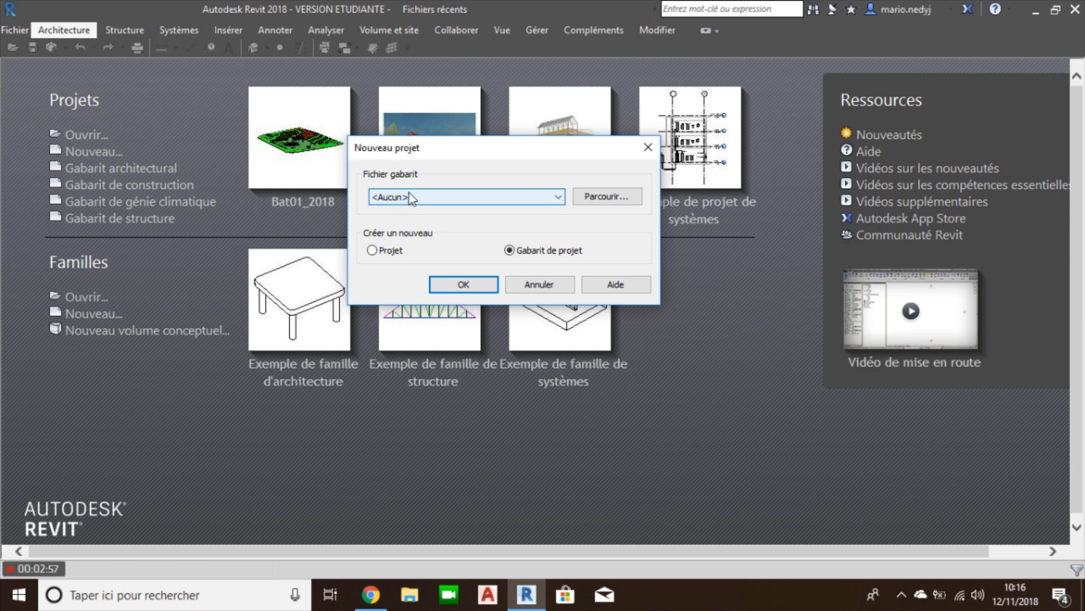
click(404, 198)
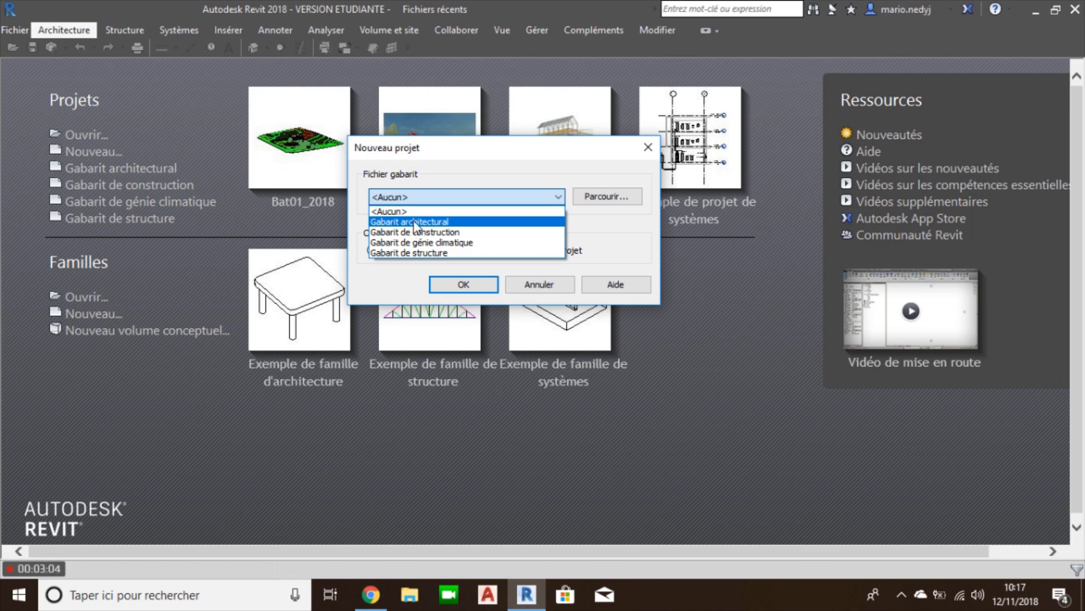
click(415, 223)
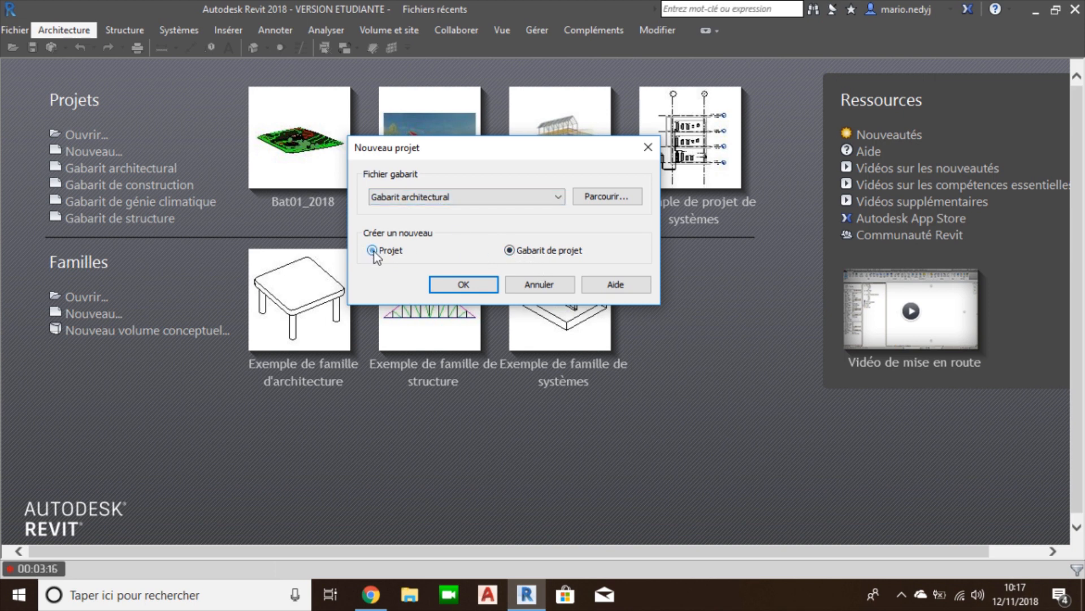
click(511, 251)
click(464, 285)
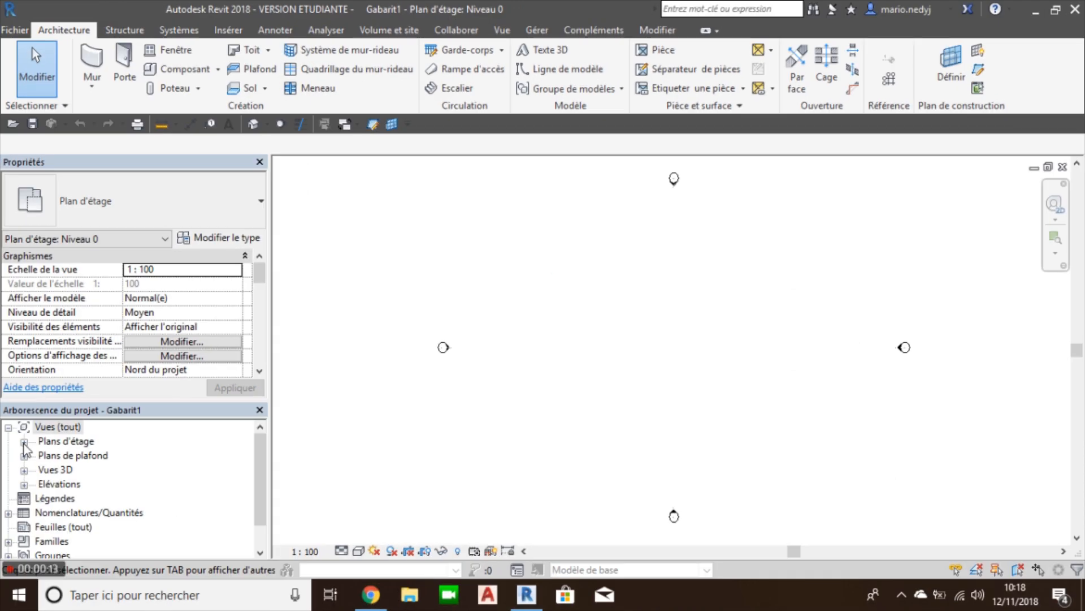
Expand the floor plans, 3D views and elevations in the project browser to review the template's views
click(57, 441)
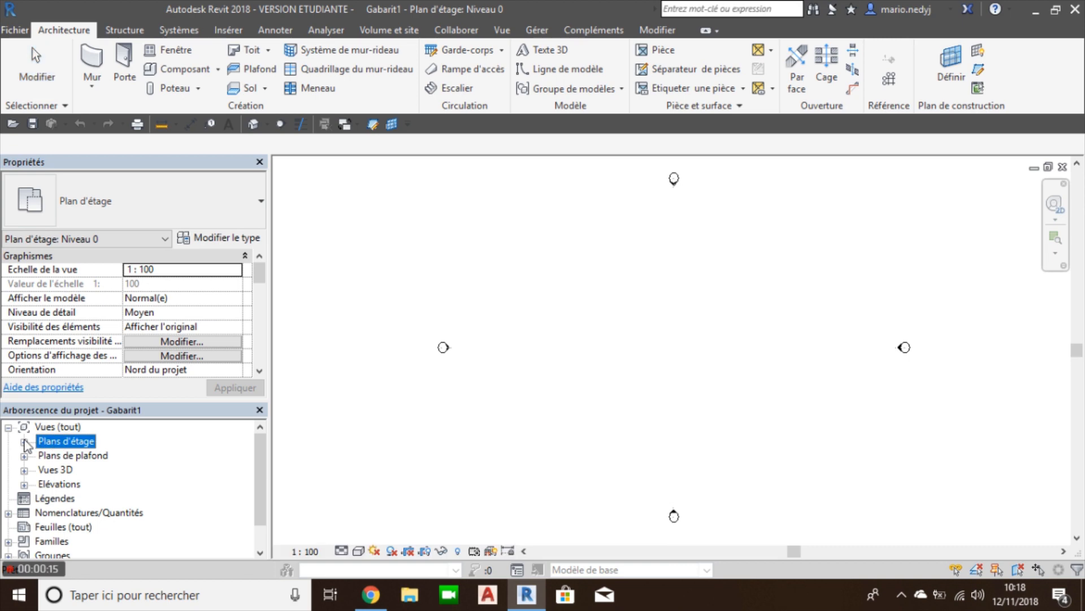
click(23, 442)
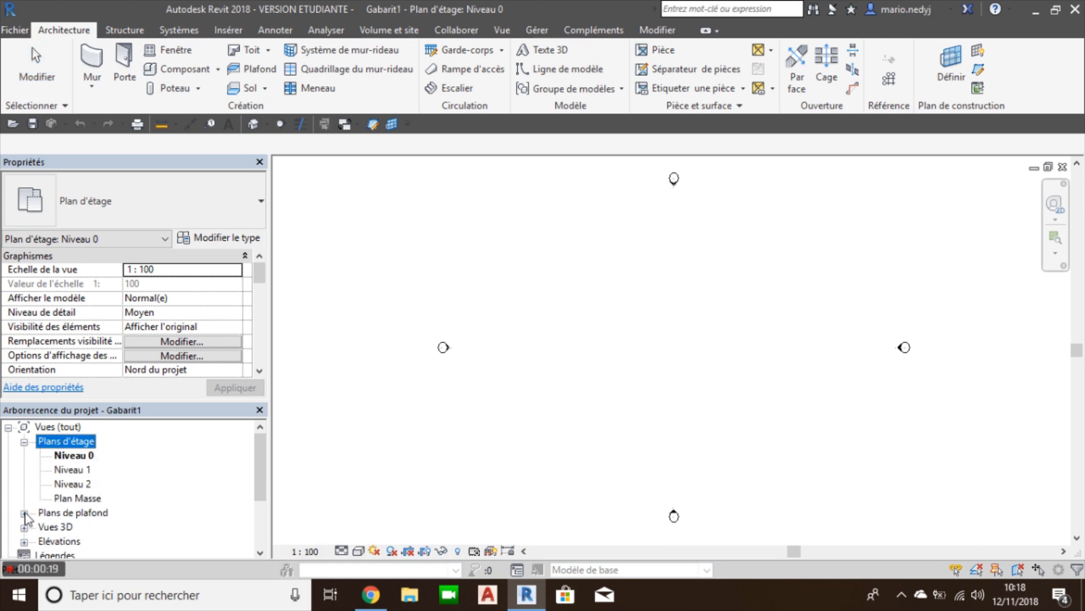
click(59, 512)
scroll(62, 514, down, 1)
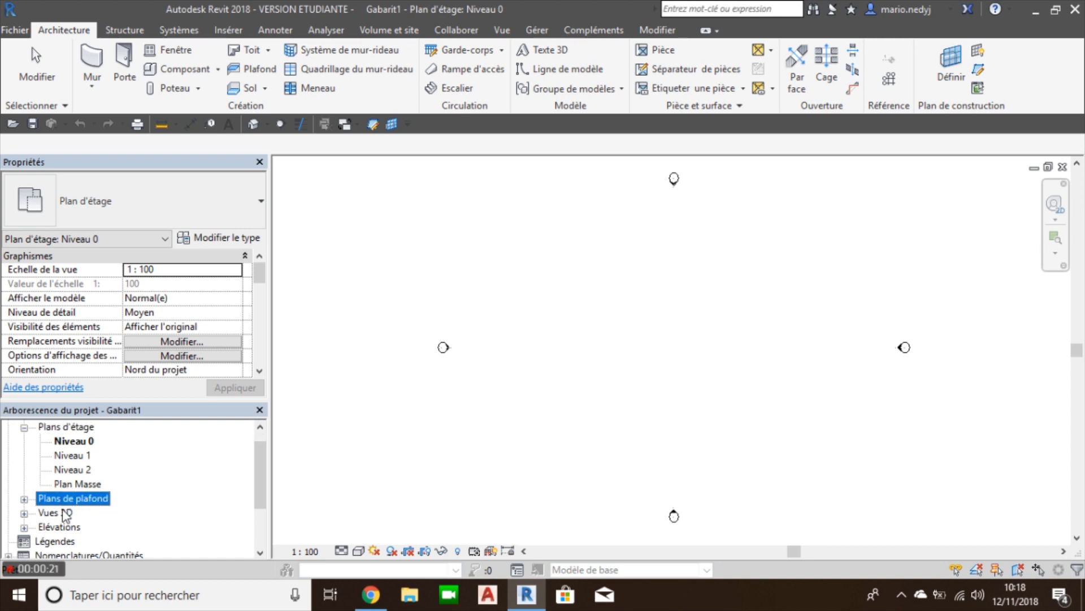
click(24, 512)
scroll(24, 515, down, 2)
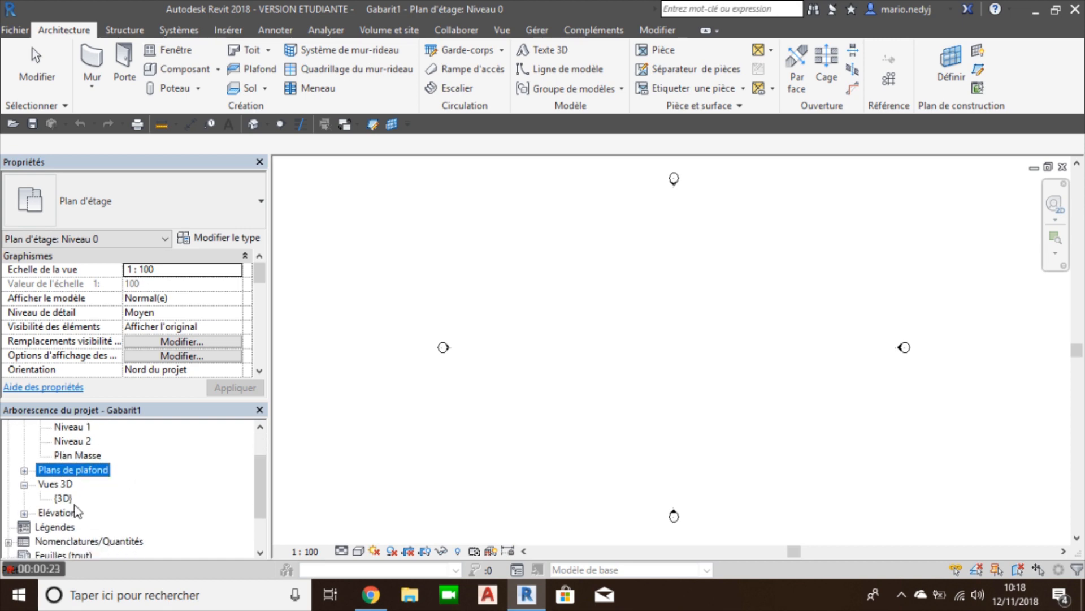
click(24, 512)
scroll(88, 513, up, 3)
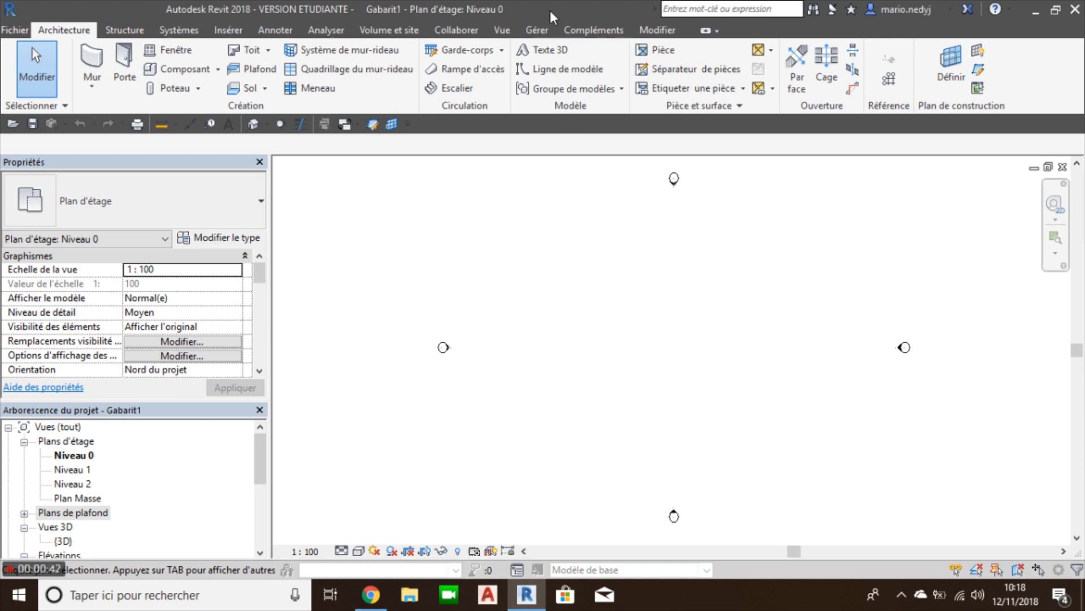
Set the project's length units to centimetres with rounding to 2 decimals
click(540, 33)
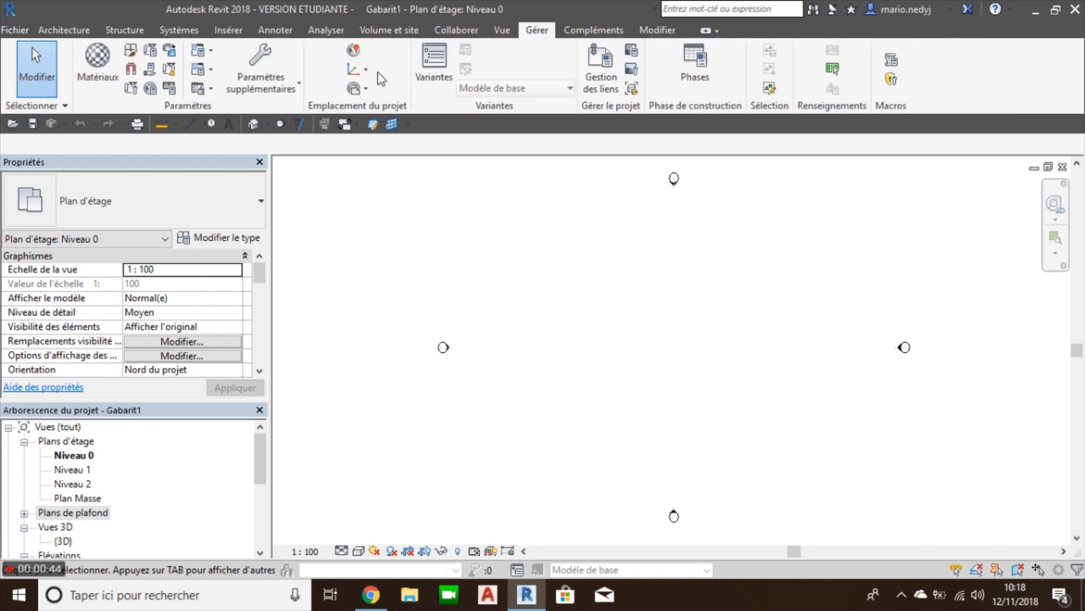
click(170, 89)
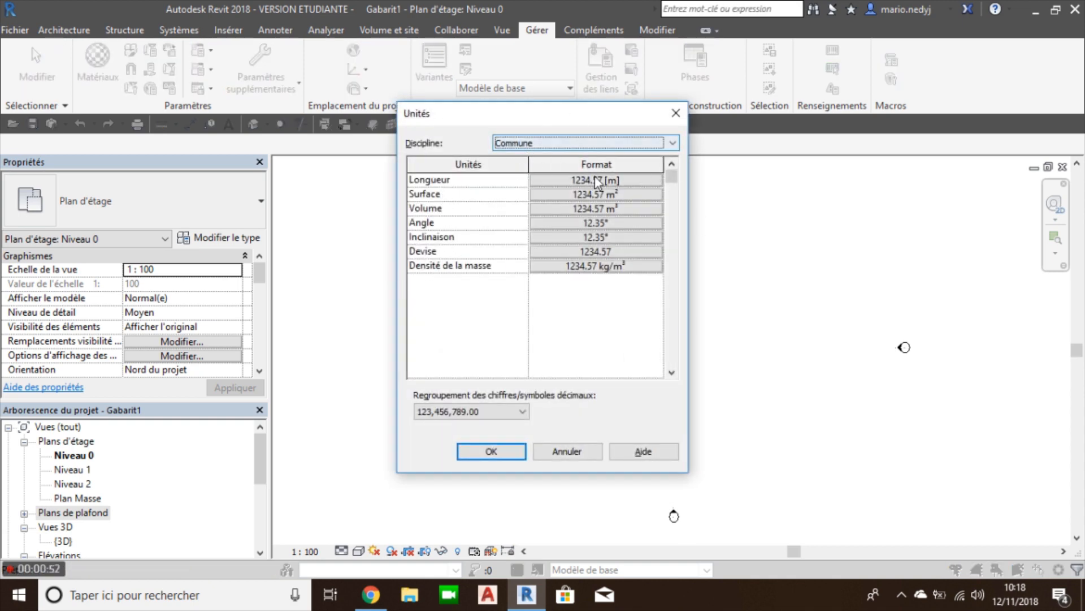
click(609, 181)
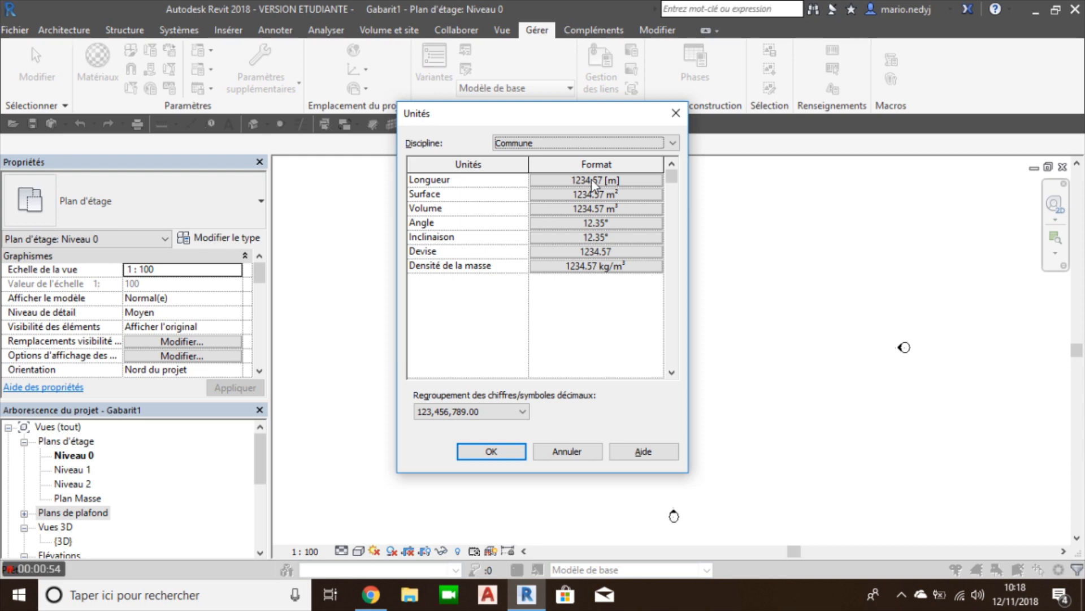
click(609, 181)
click(594, 208)
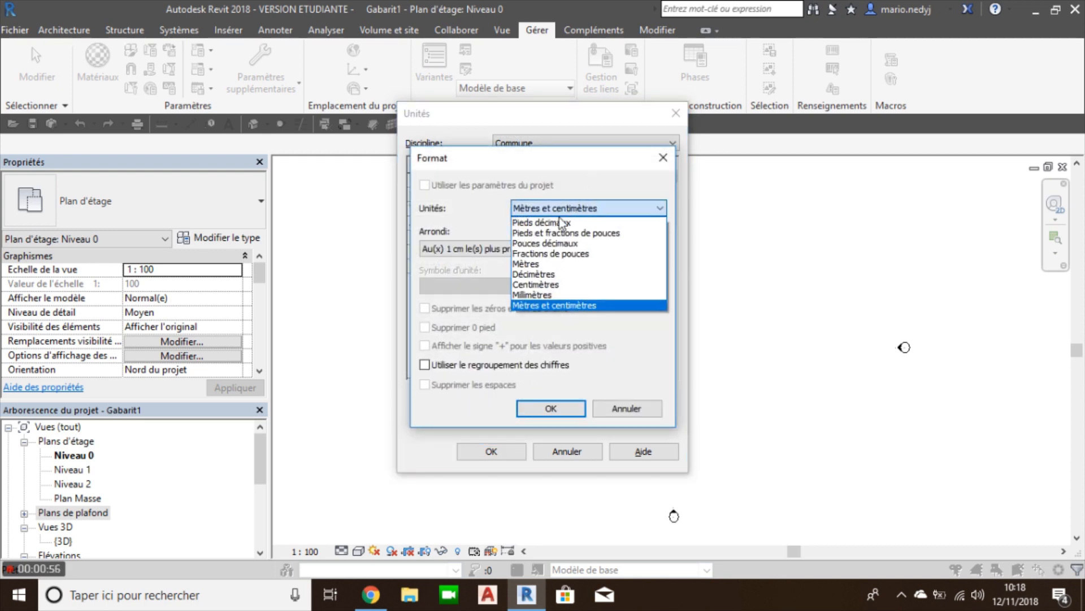
click(537, 285)
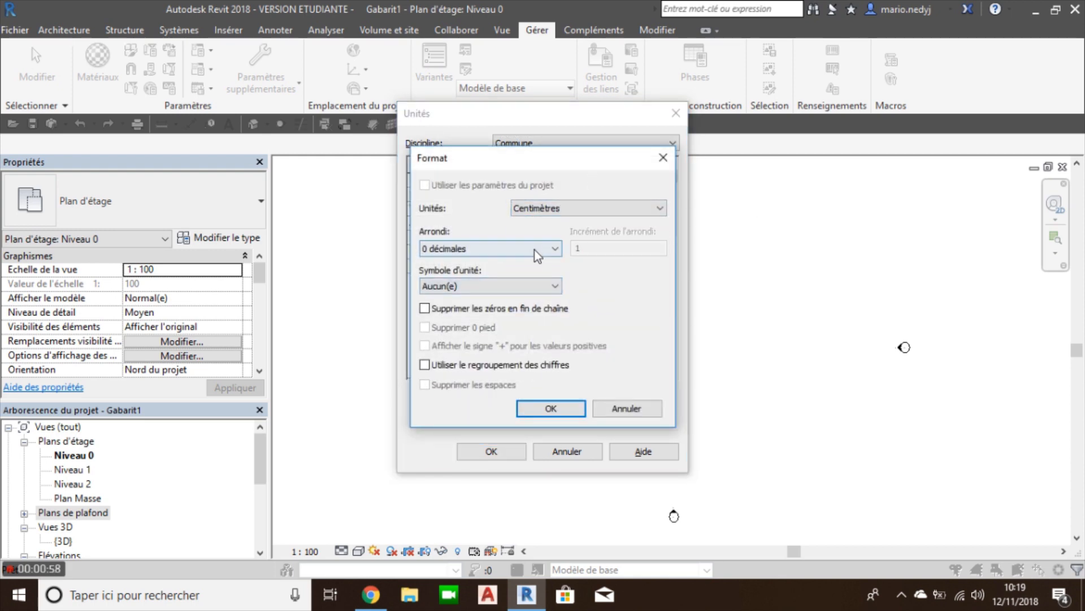
click(490, 248)
click(461, 317)
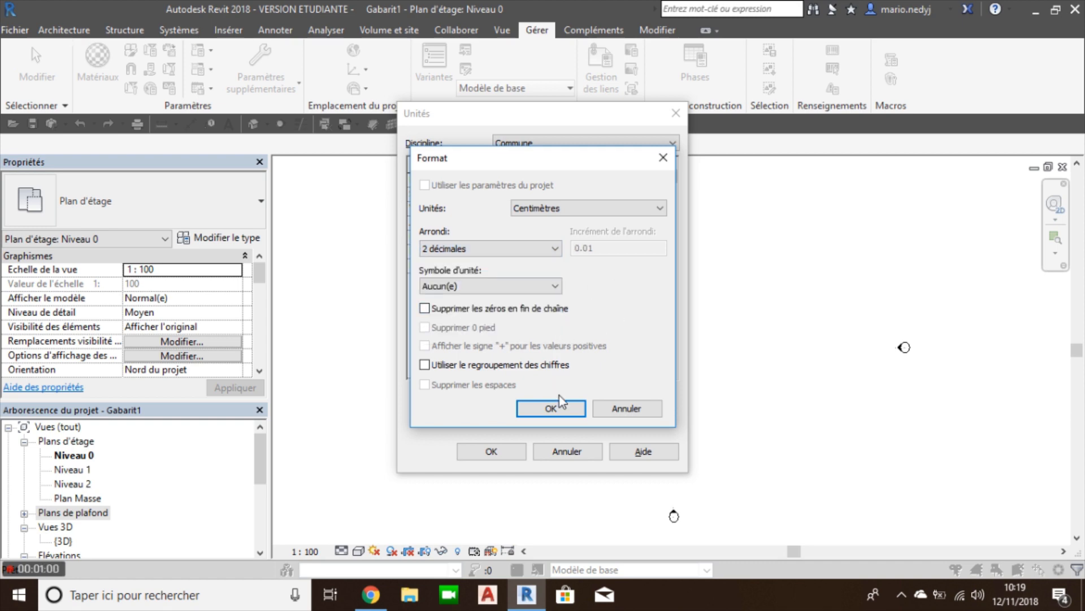
click(553, 409)
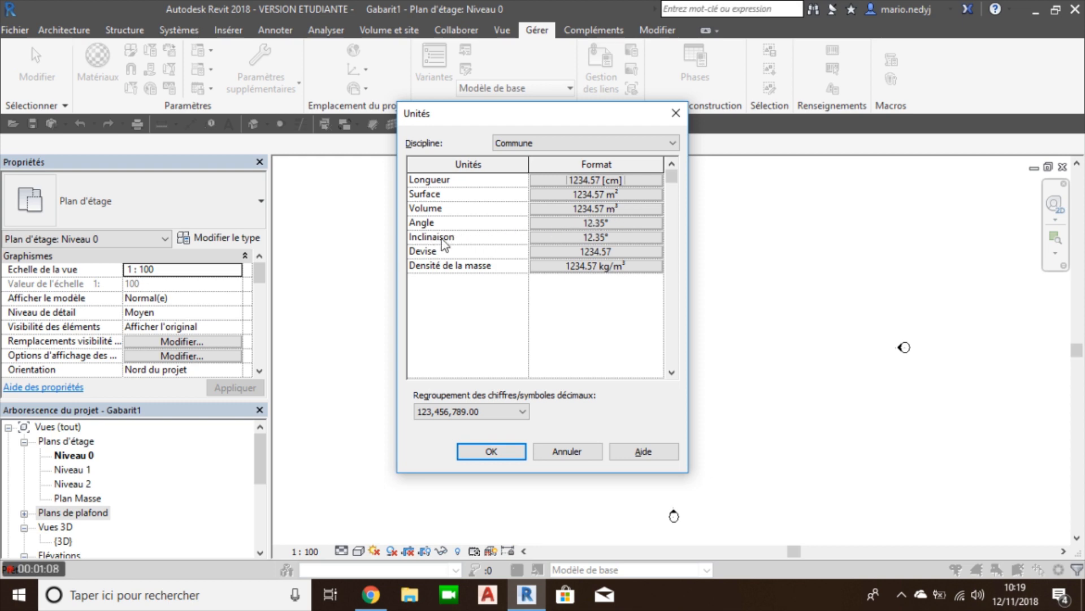
Set the Inclinaison (slope) unit format to Pourcentage
click(557, 243)
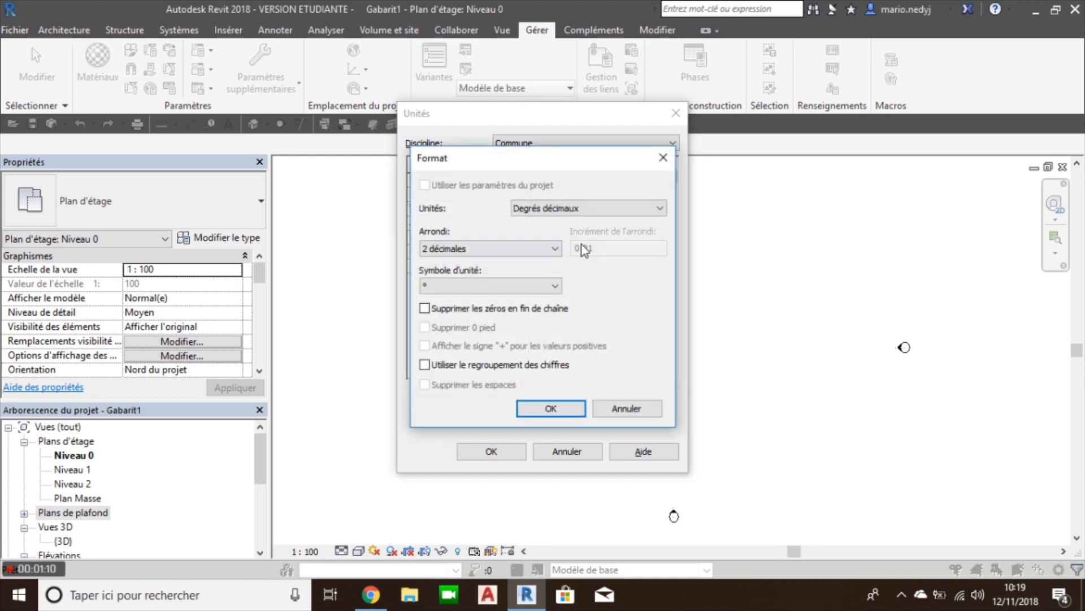
click(590, 208)
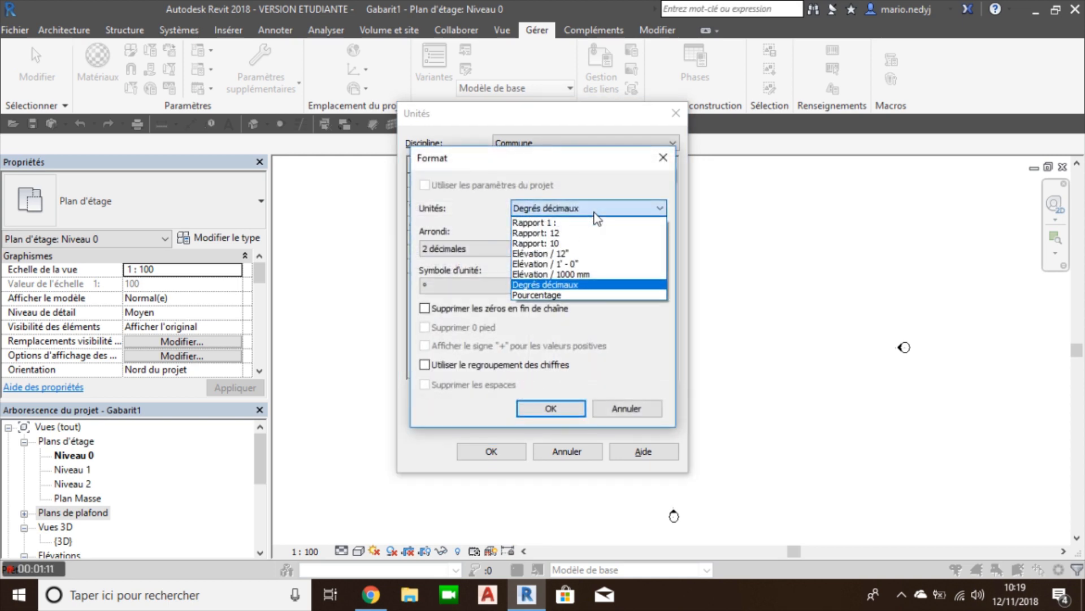
click(551, 295)
click(559, 408)
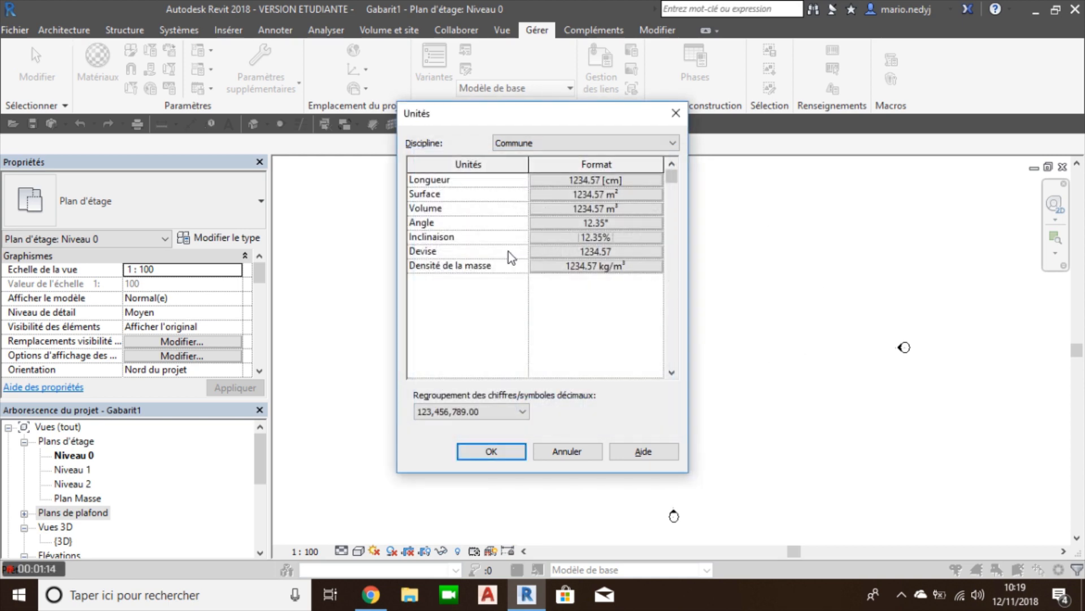
Set the Devise (currency) unit symbol to 123€ and apply the project unit settings
click(565, 251)
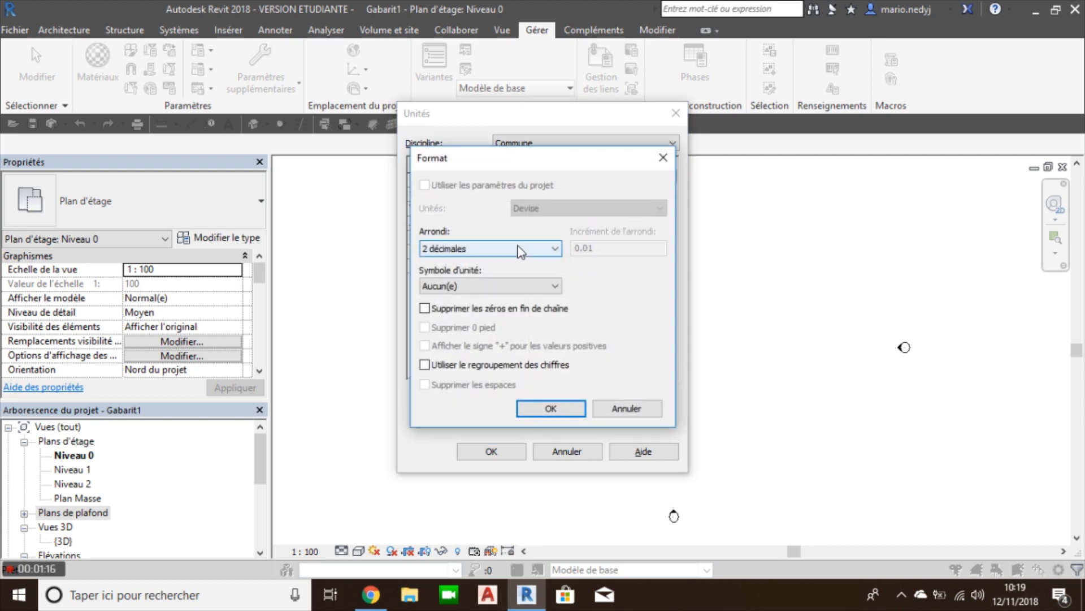
click(514, 286)
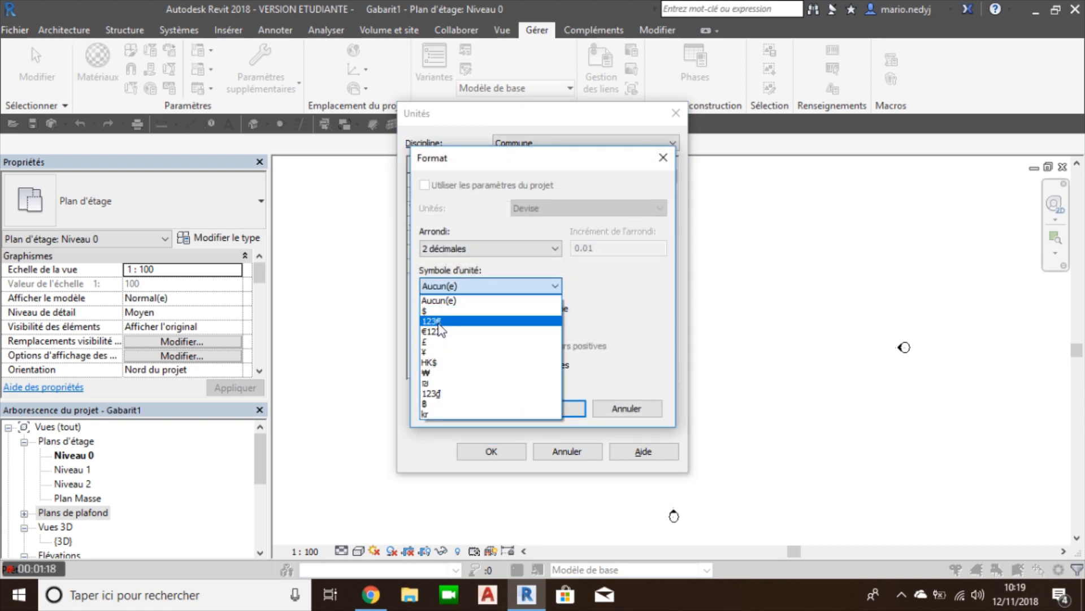
click(436, 321)
click(551, 408)
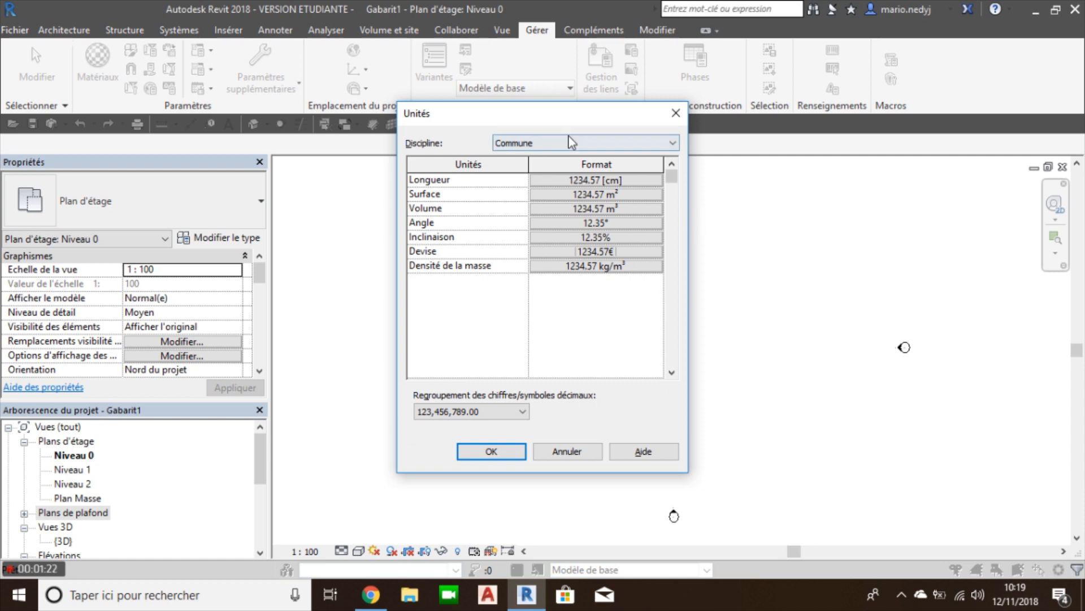
click(491, 451)
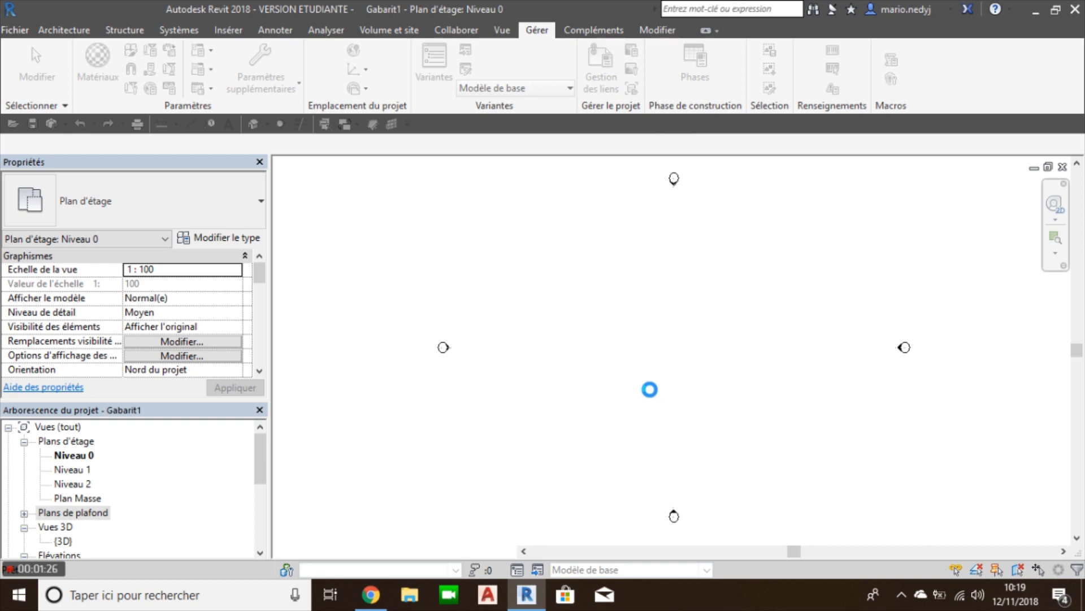
Open the Elévation Est view from the project's elevations
scroll(221, 473, down, 1)
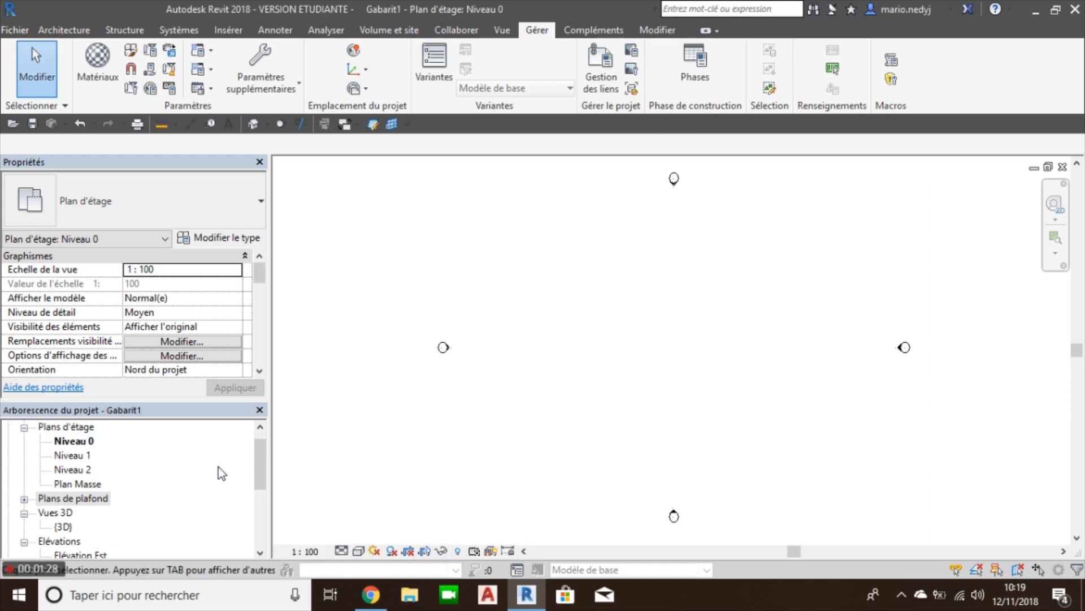
scroll(222, 473, down, 3)
scroll(215, 462, down, 1)
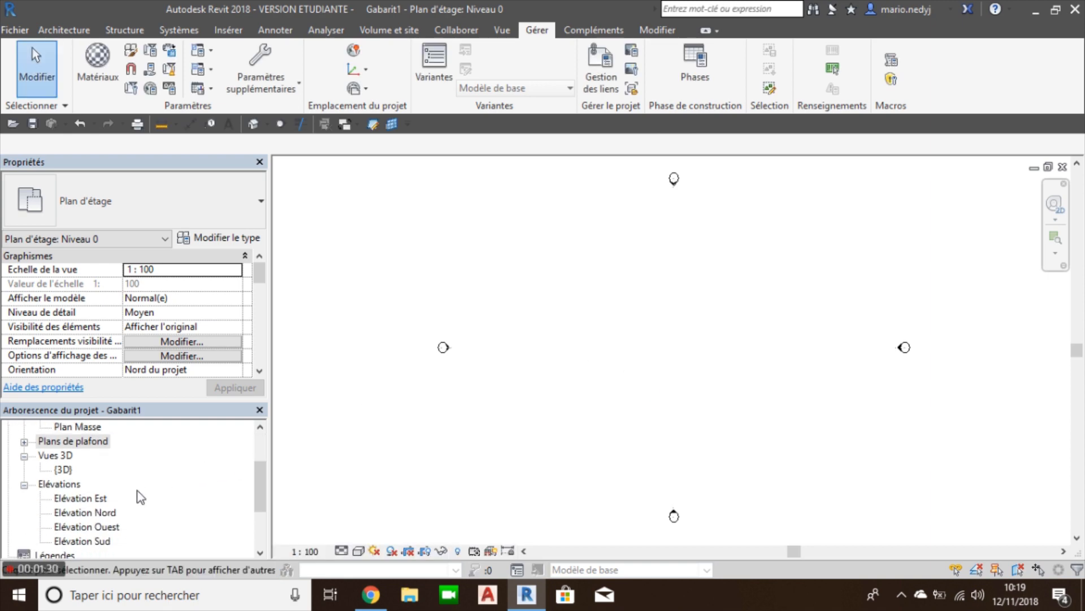
click(88, 498)
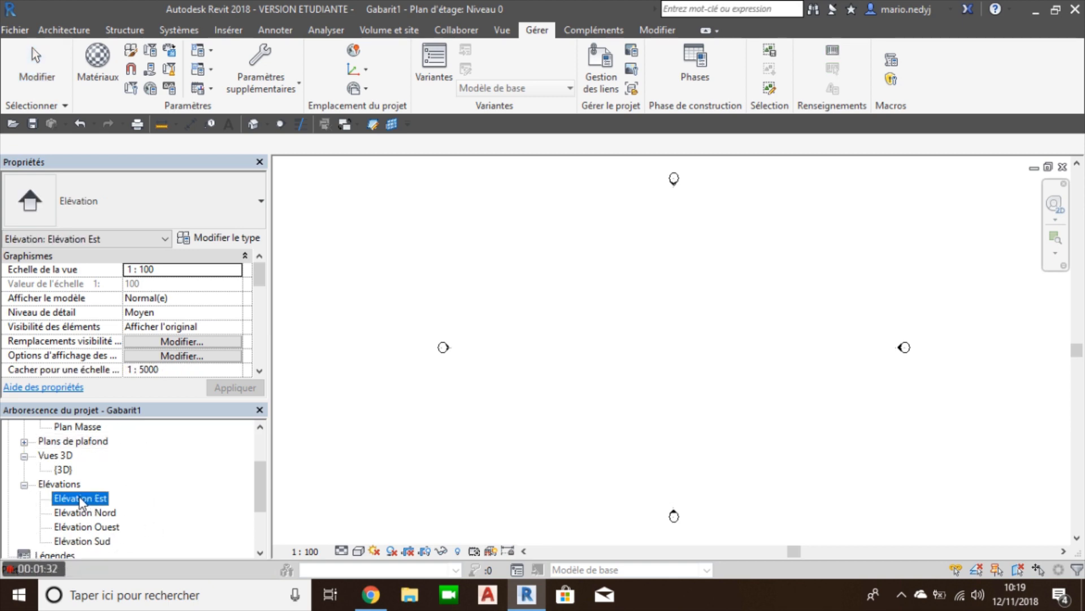
double_click(83, 499)
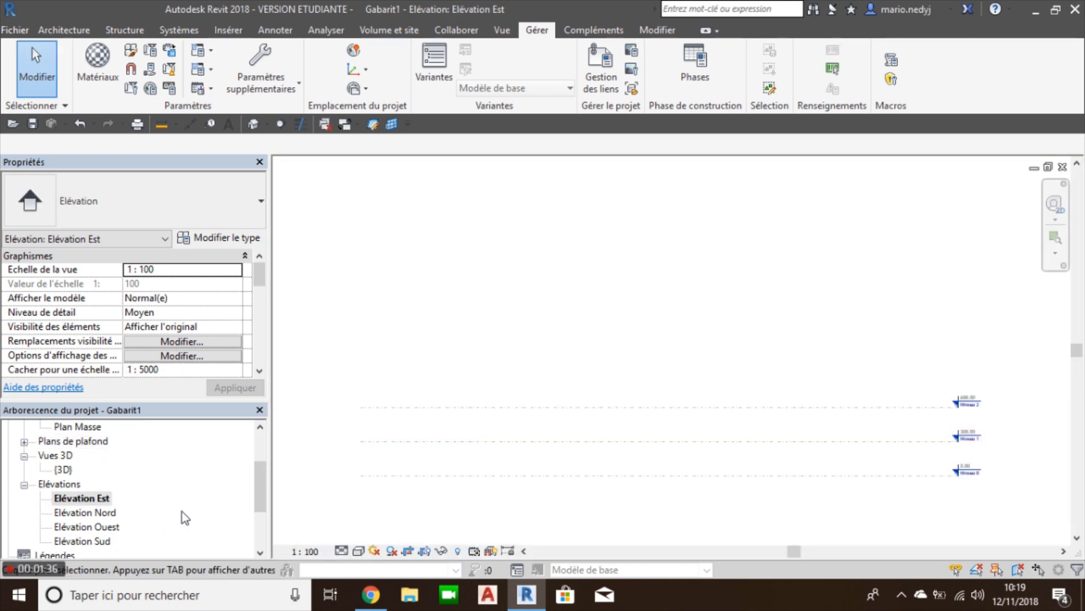
Set the elevation of level Niveau 1 to 275 in the Elévation Est view
scroll(160, 511, up, 3)
middle_drag(812, 449, 642, 427)
scroll(787, 415, up, 4)
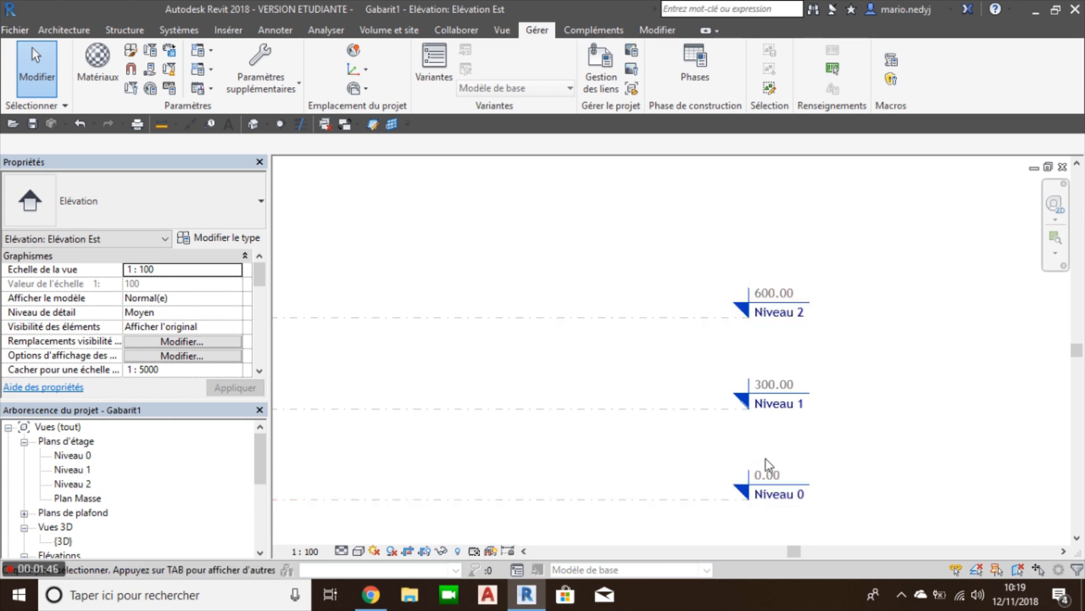
scroll(816, 431, up, 2)
middle_drag(816, 438, 731, 419)
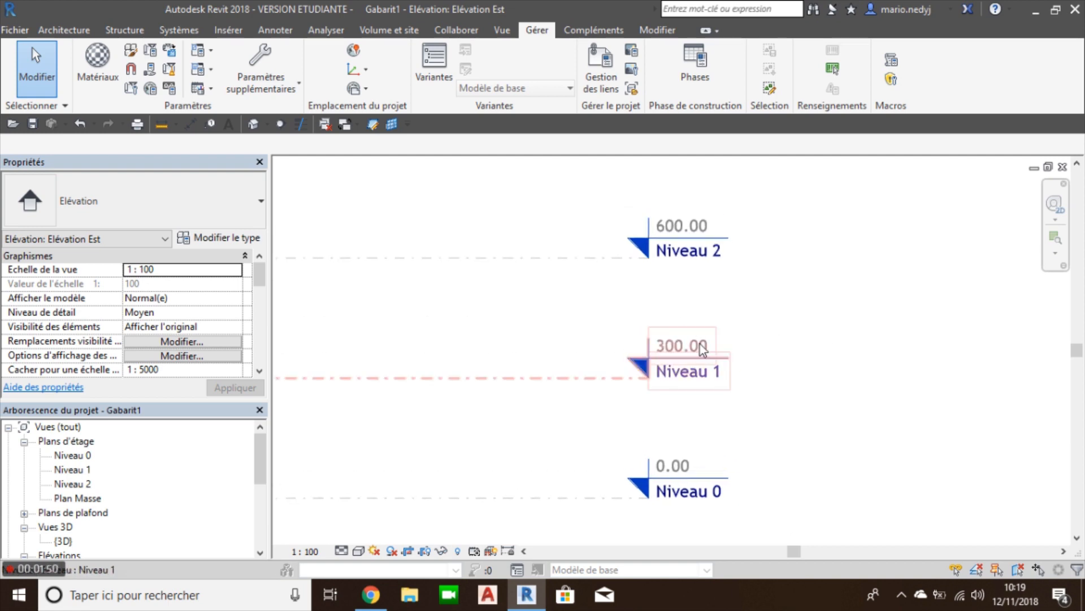
click(684, 349)
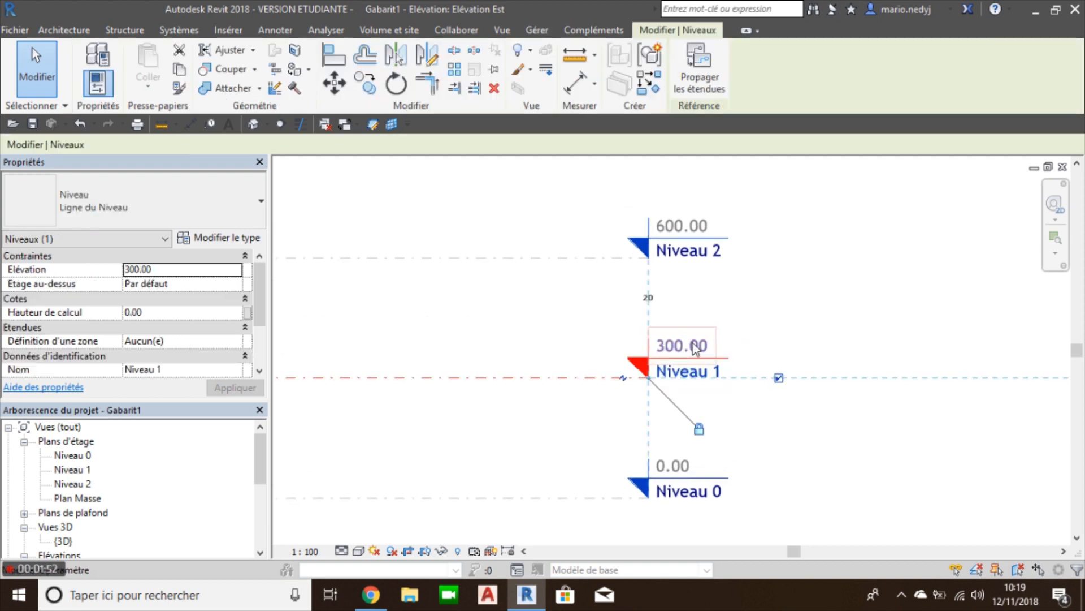
click(690, 345)
text(2)
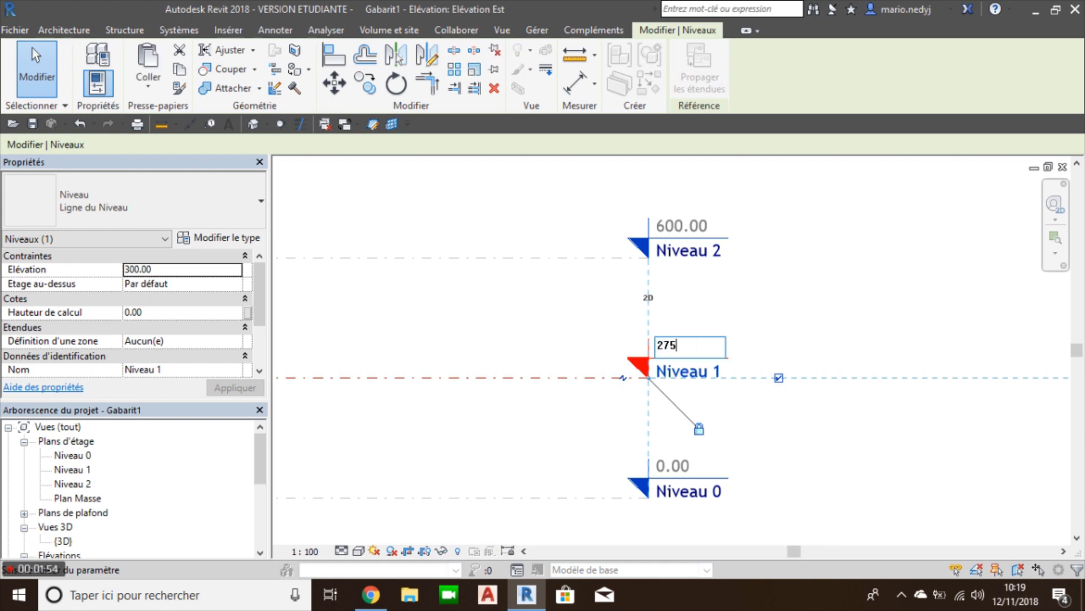
text(75)
key(Return)
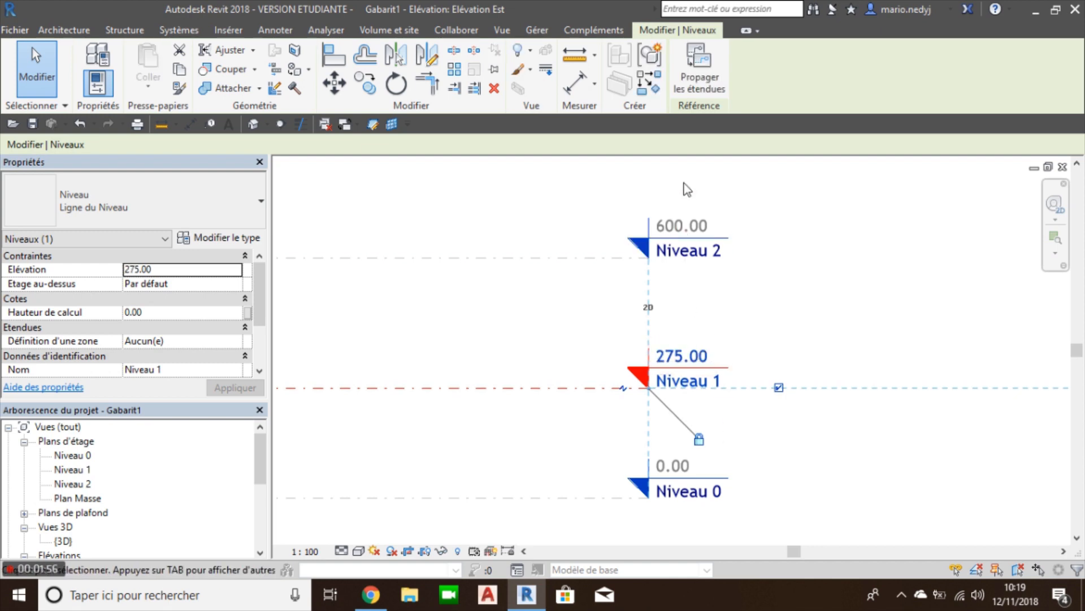
Set the elevation of level Niveau 2 to 550 and clear the selection
click(680, 226)
click(682, 225)
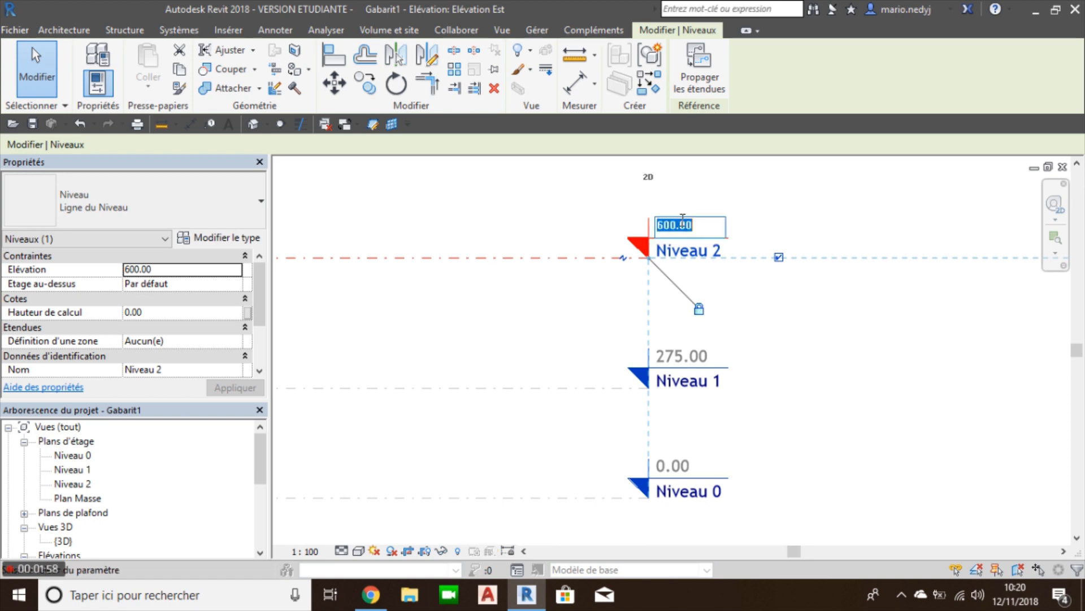
text(550)
key(Return)
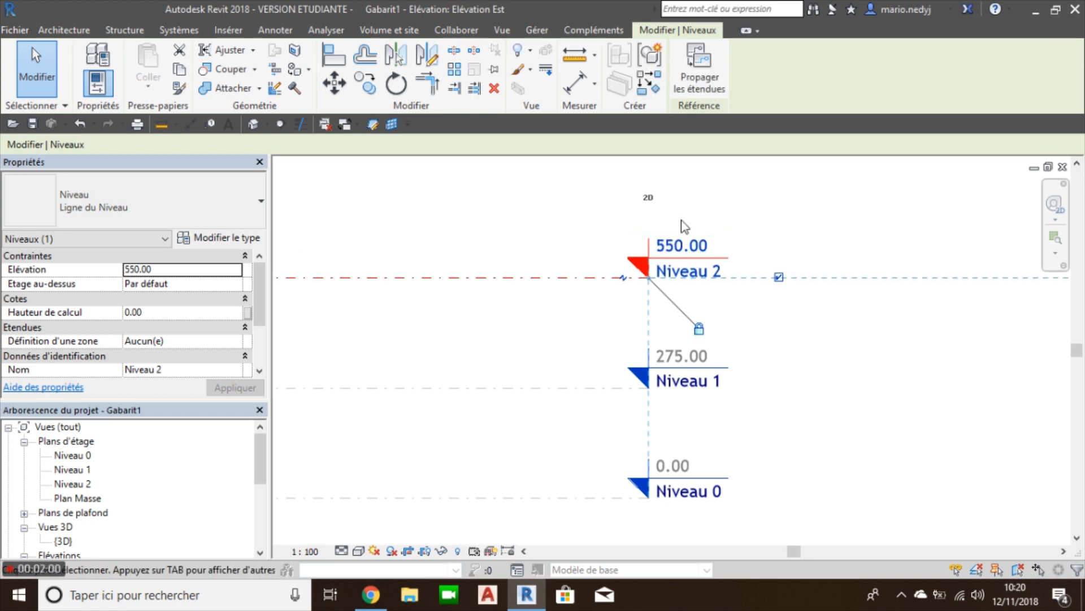
click(33, 48)
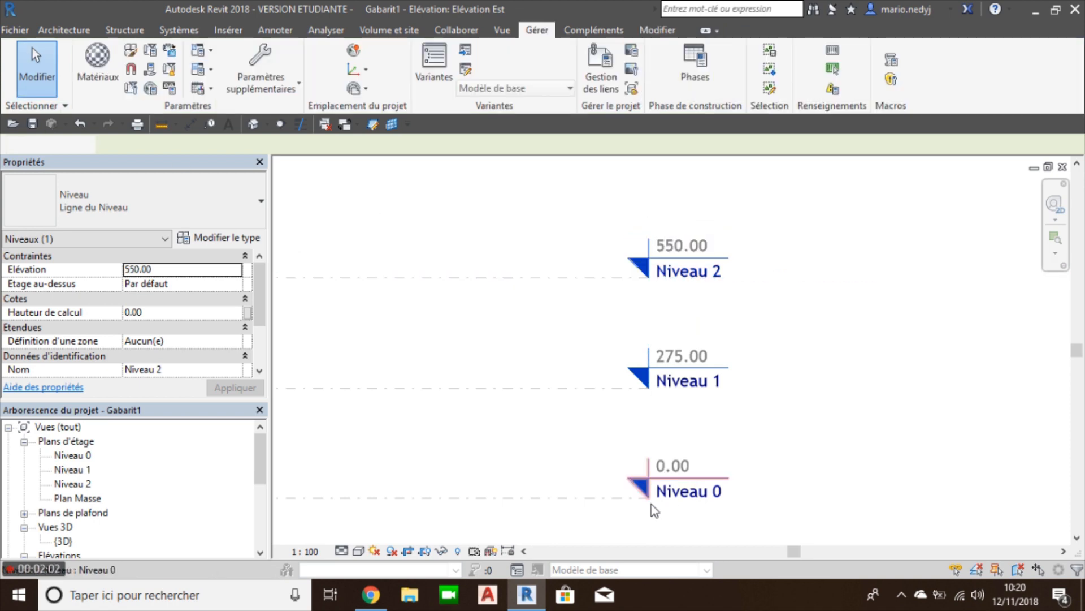
Rename level Niveau 0 as "0.00 - RDC" and rename its corresponding views as well
scroll(594, 419, down, 1)
middle_drag(601, 418, 627, 400)
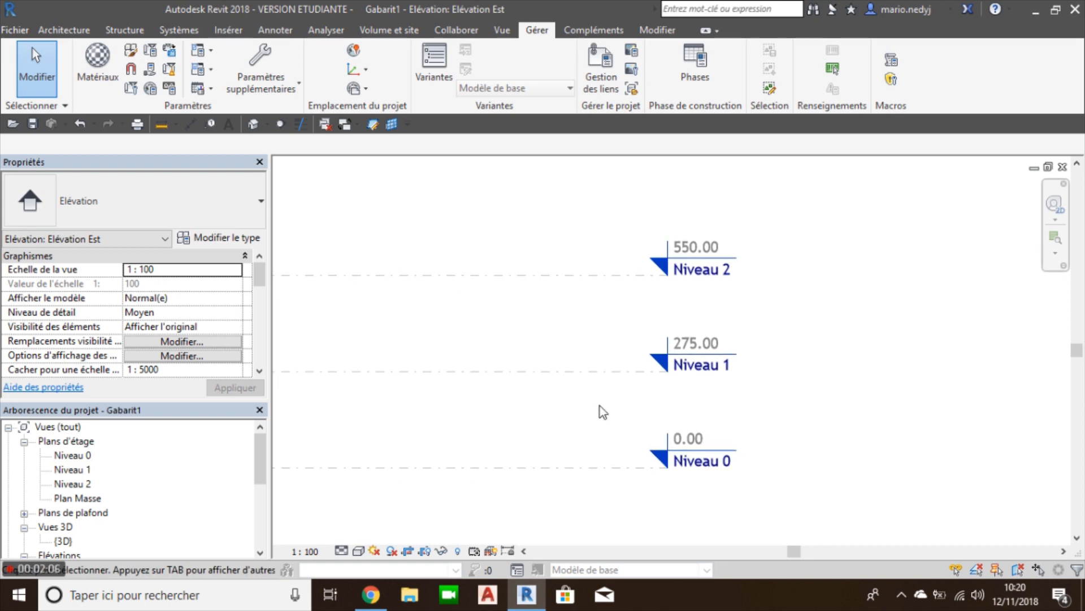
scroll(701, 460, up, 2)
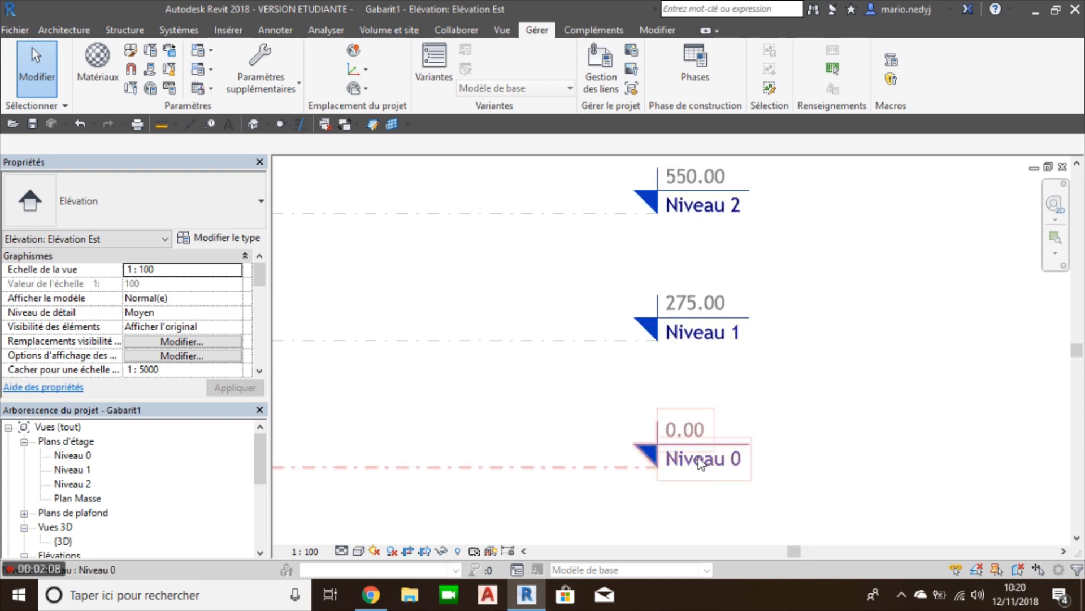
scroll(594, 332, down, 1)
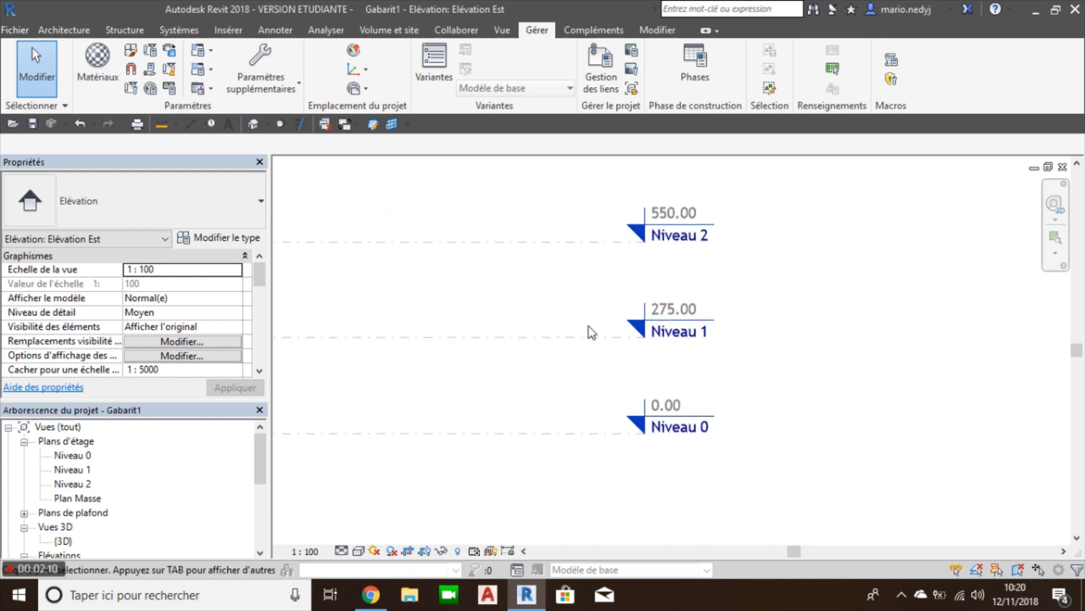
middle_drag(592, 332, 604, 343)
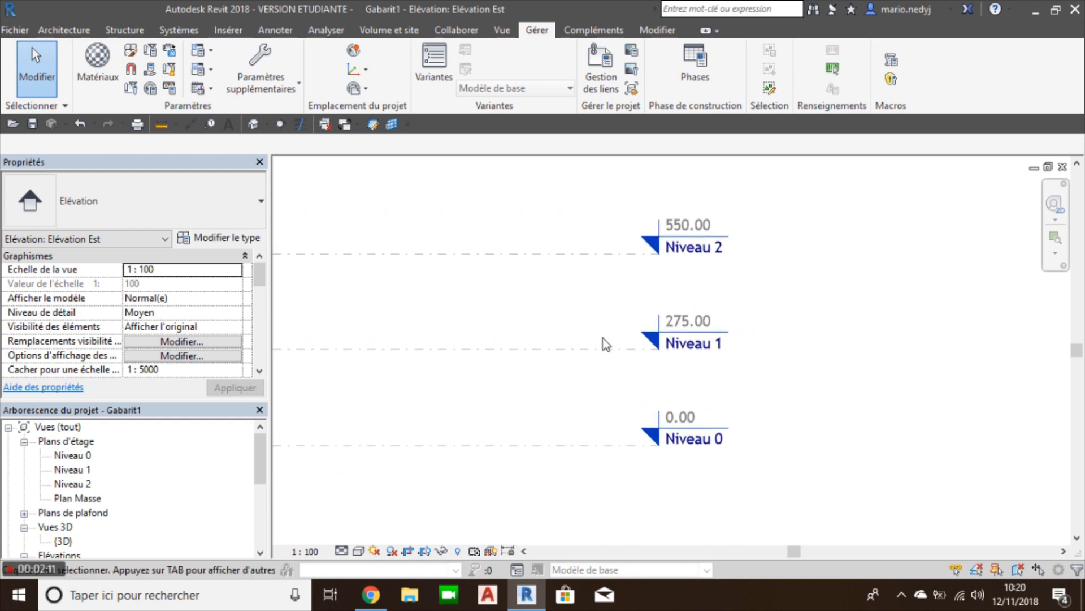
click(700, 446)
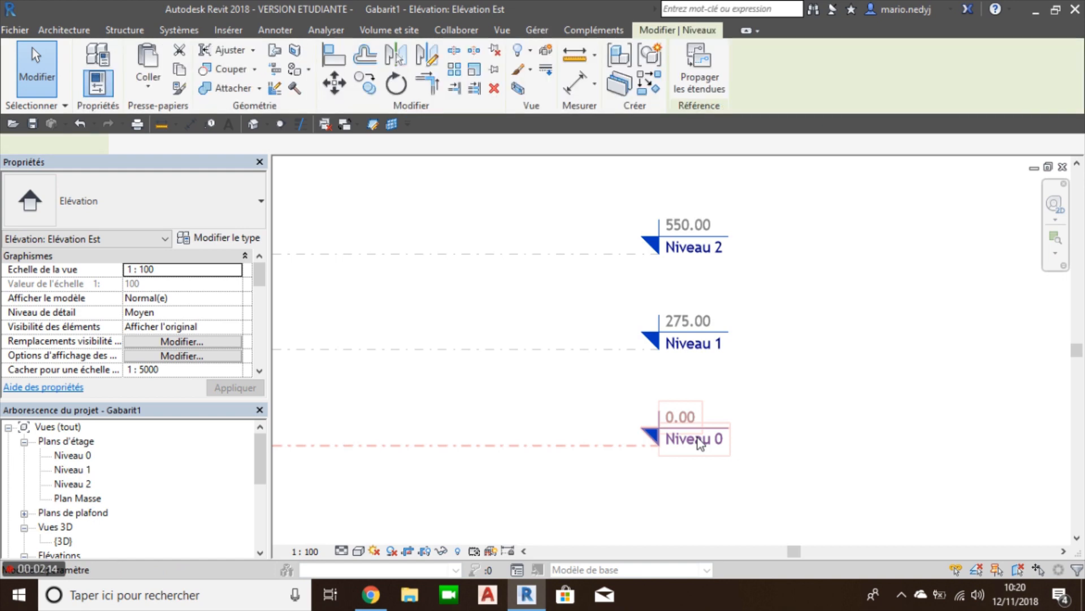
click(699, 440)
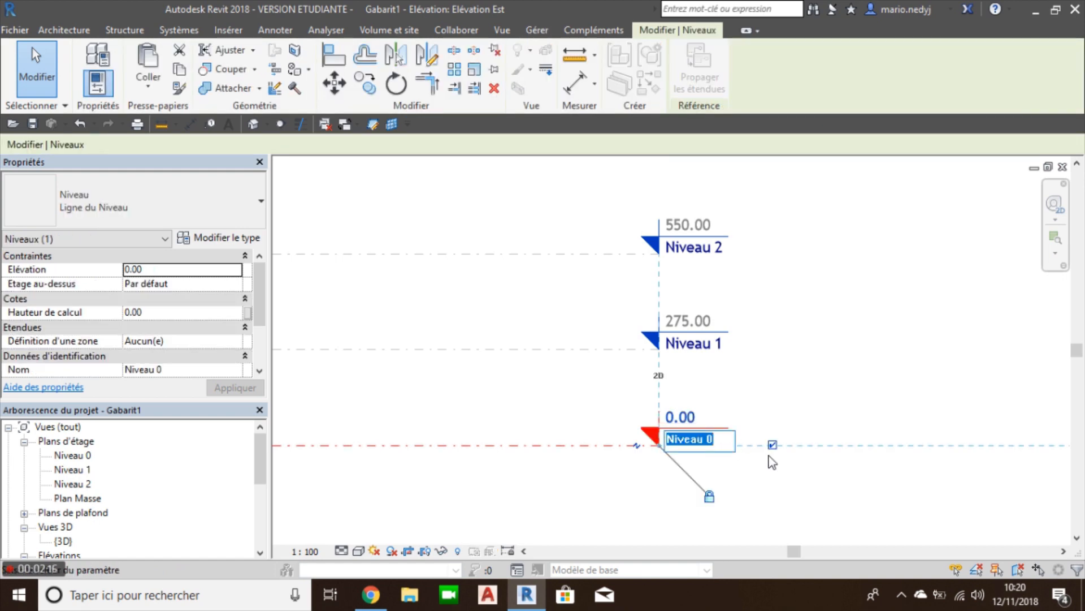
text(0.00 -)
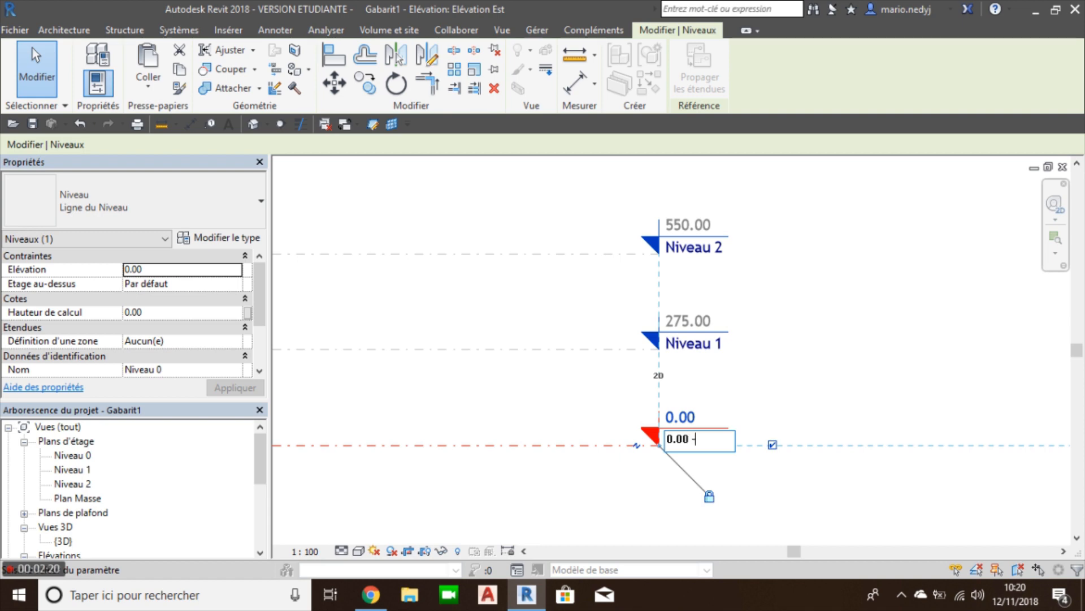
text( RDC)
key(Return)
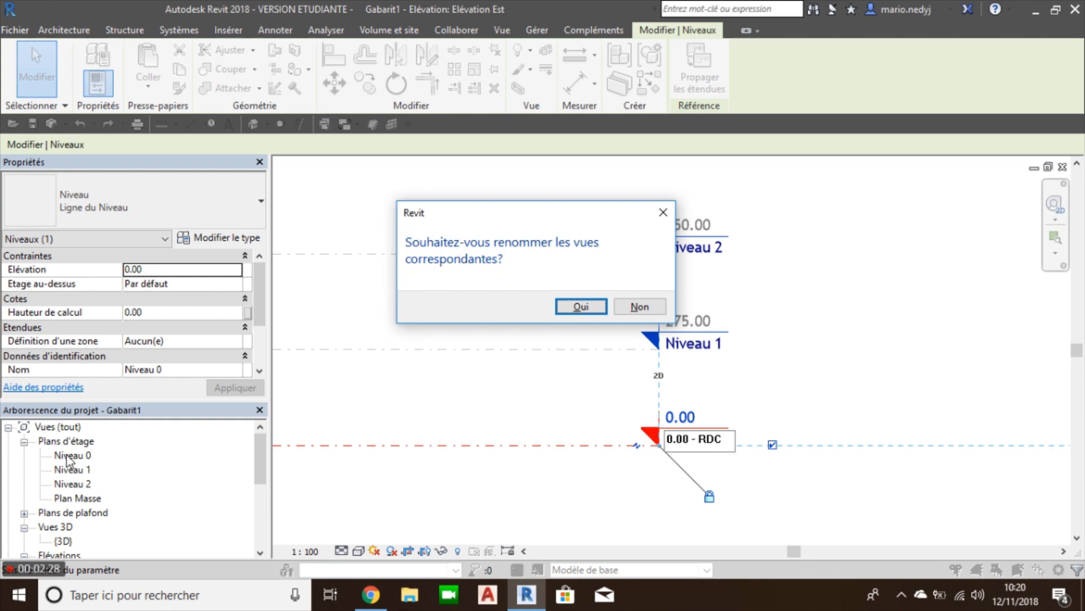
click(575, 309)
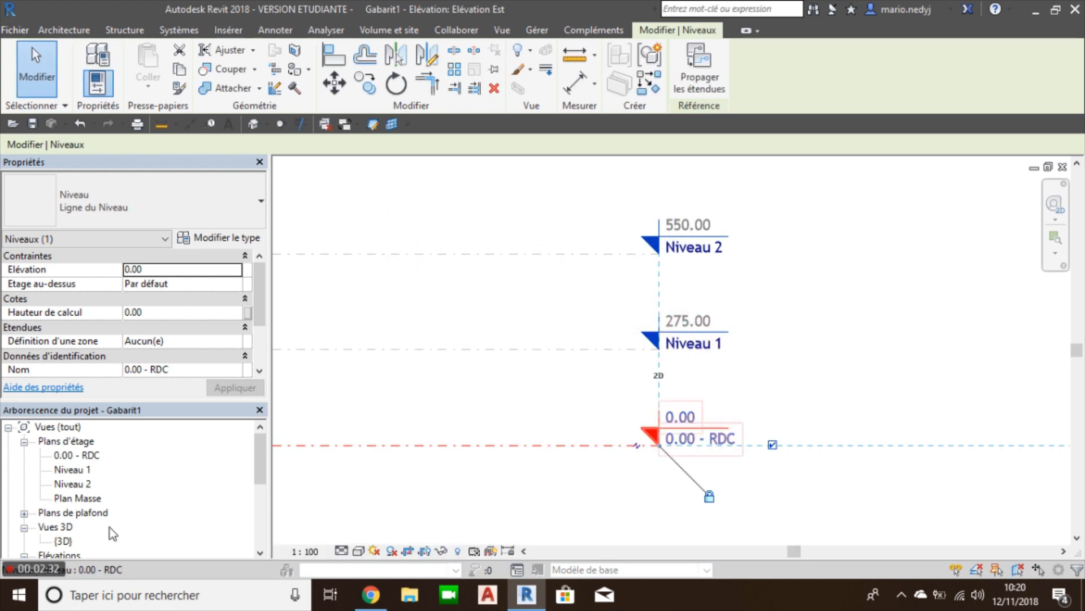
Rename level Niveau 1 as "2.75 - R+1", including its corresponding views
click(697, 345)
click(697, 343)
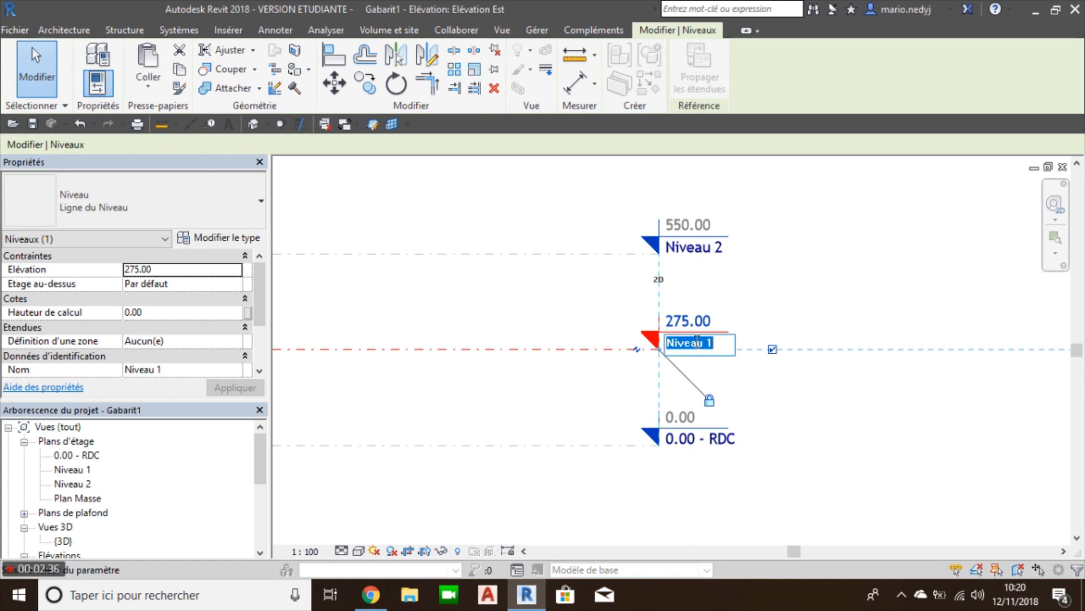
text(2.75 6)
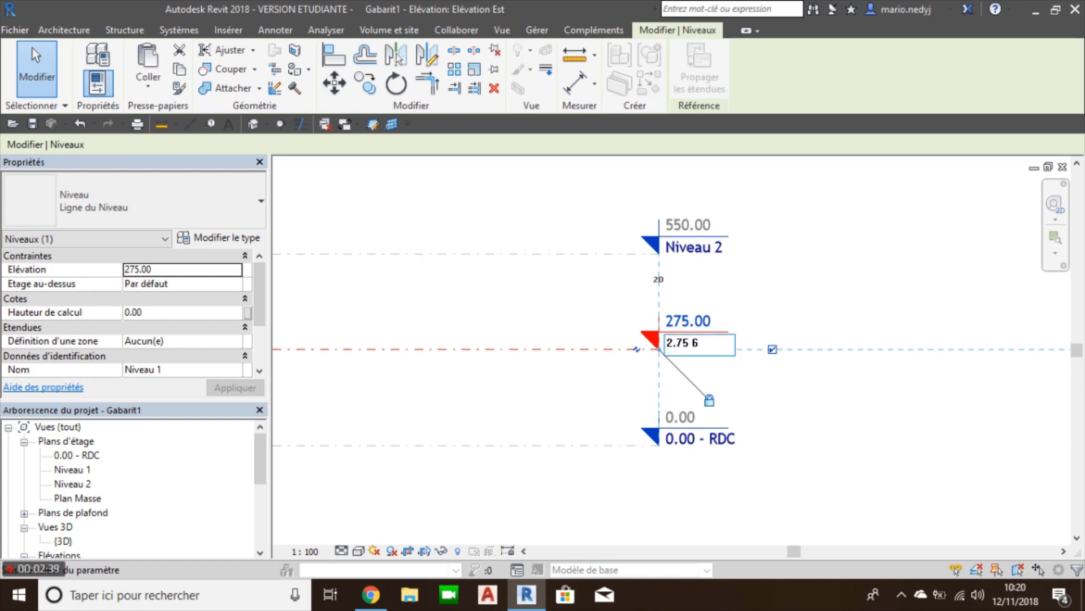
key(BackSpace)
text(- R+1)
key(Return)
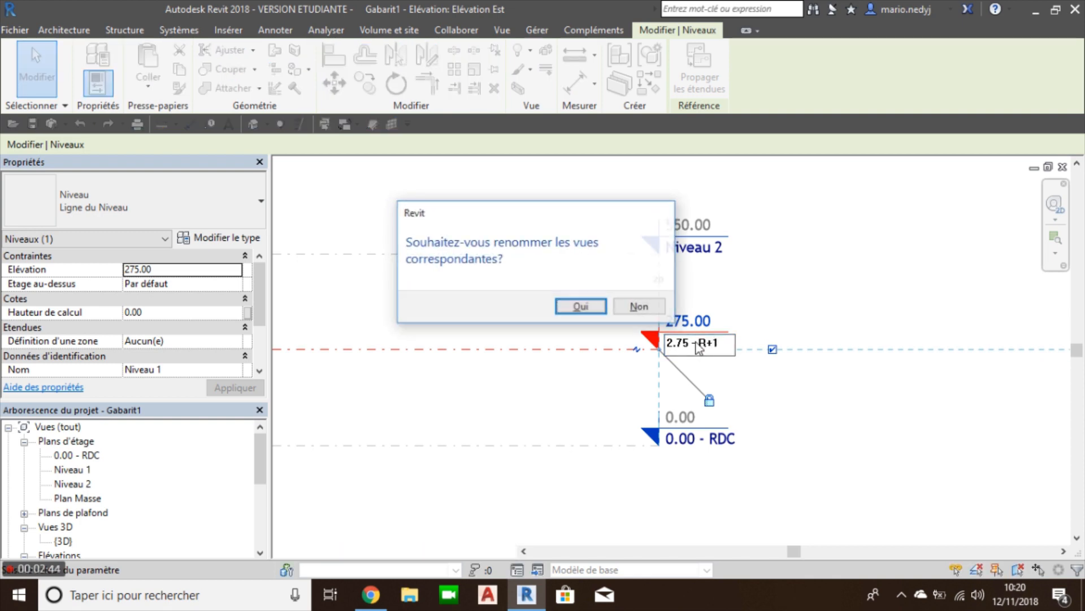
key(Return)
Rename level Niveau 2 as "5.50 - R+2" together with its corresponding views, and deselect the level
click(697, 247)
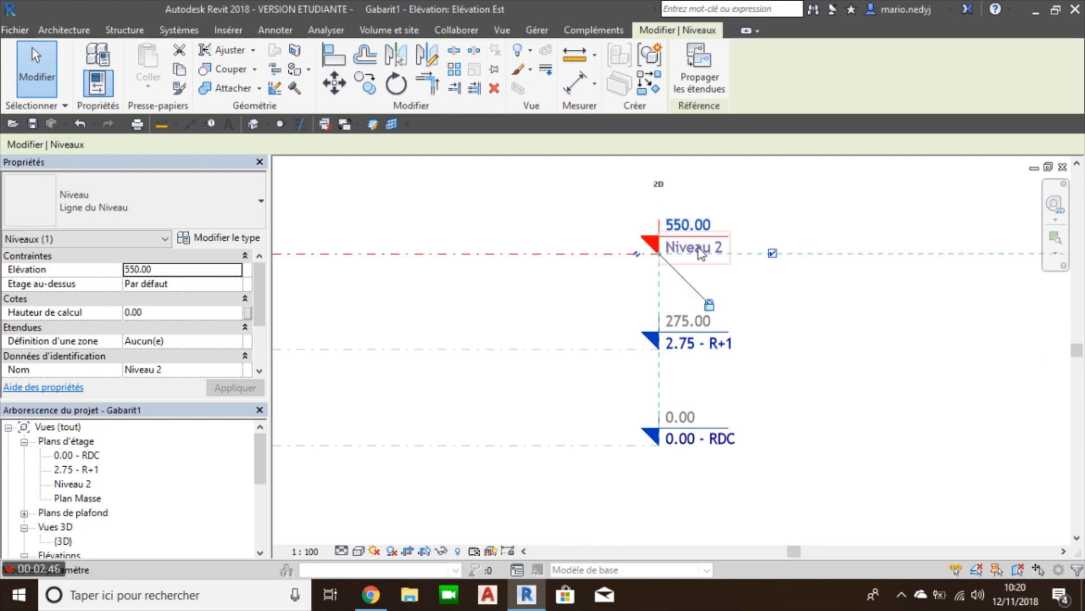
click(698, 247)
text(5.50 - R+2)
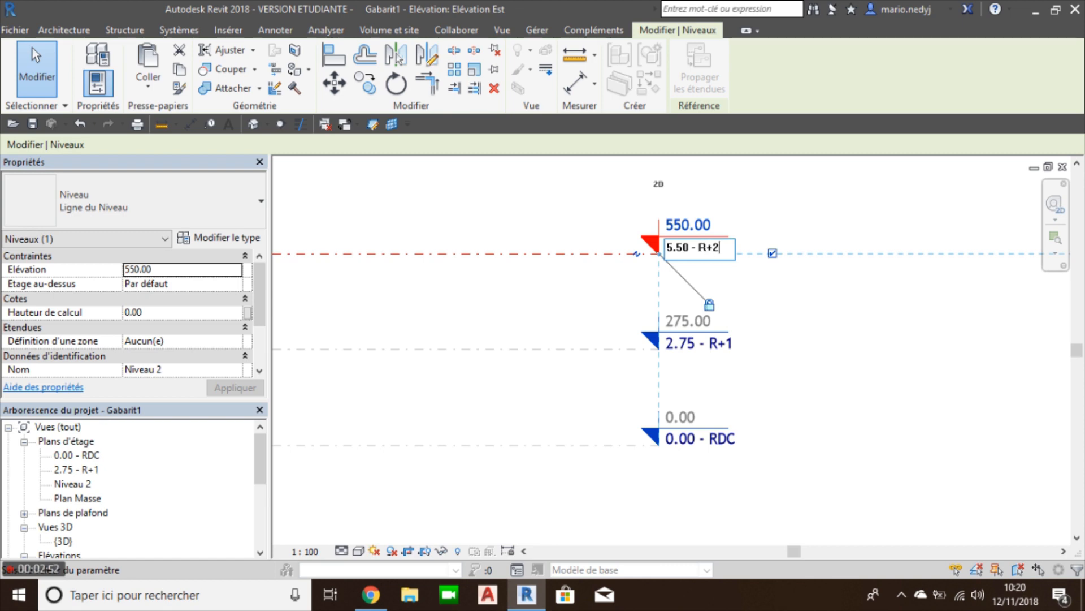
key(Return)
key(Return)
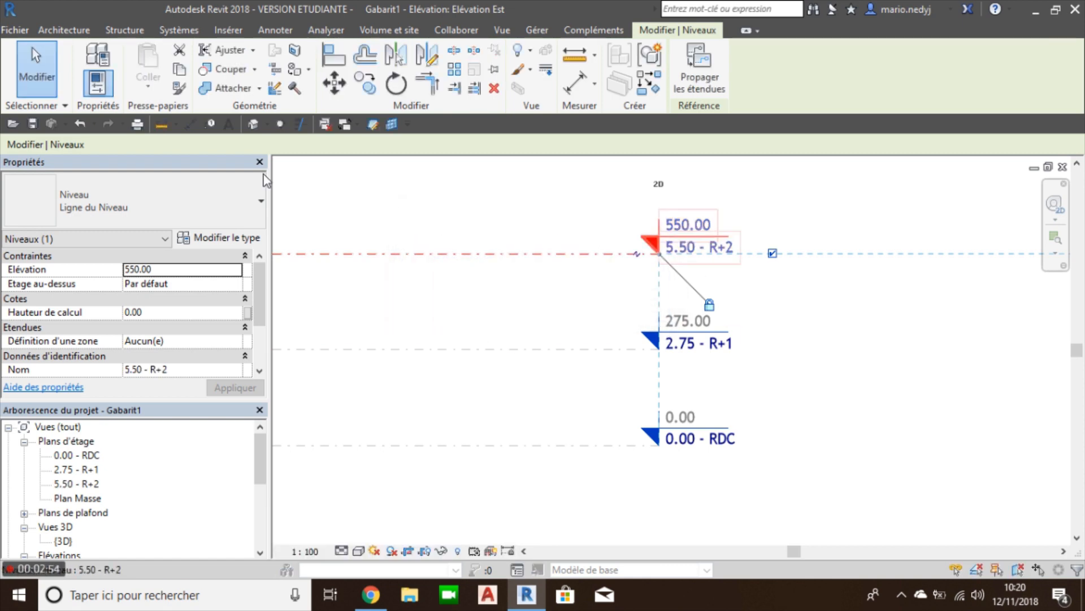
key(Escape)
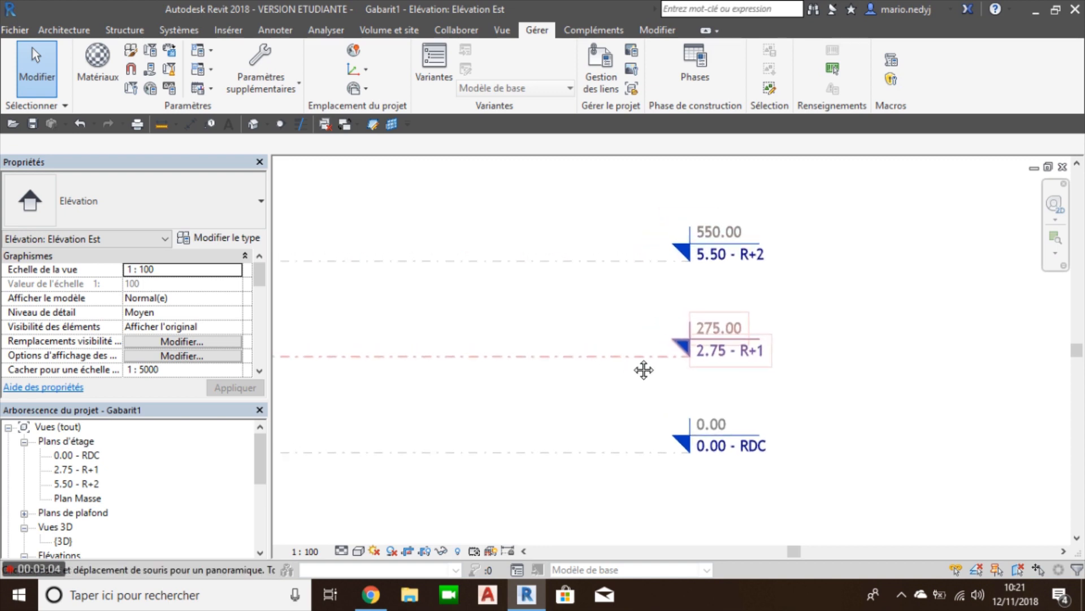
middle_drag(712, 368, 786, 394)
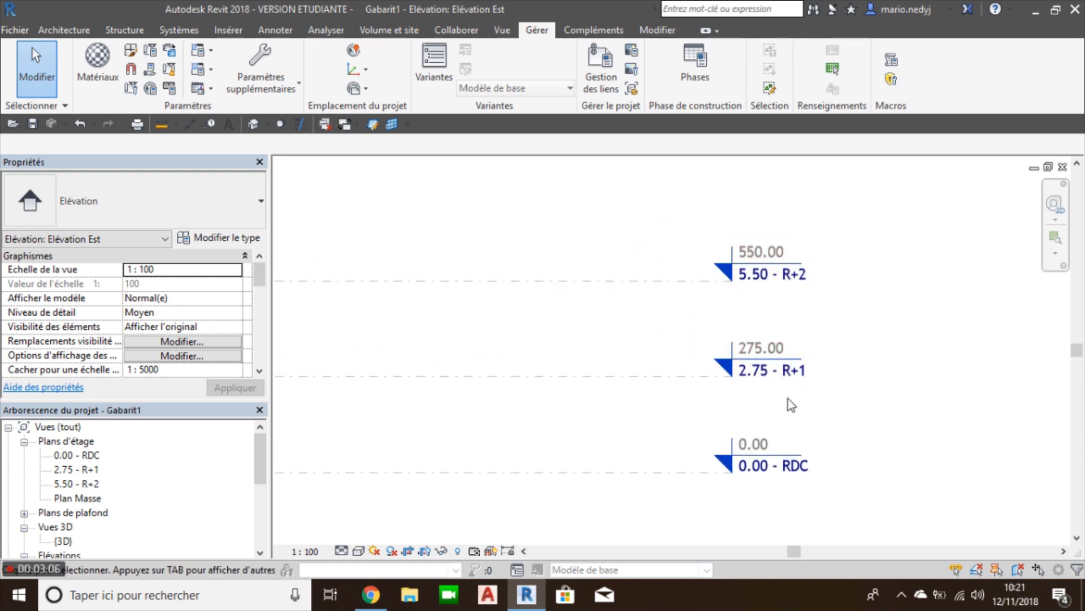
middle_drag(600, 366, 606, 372)
scroll(988, 394, down, 5)
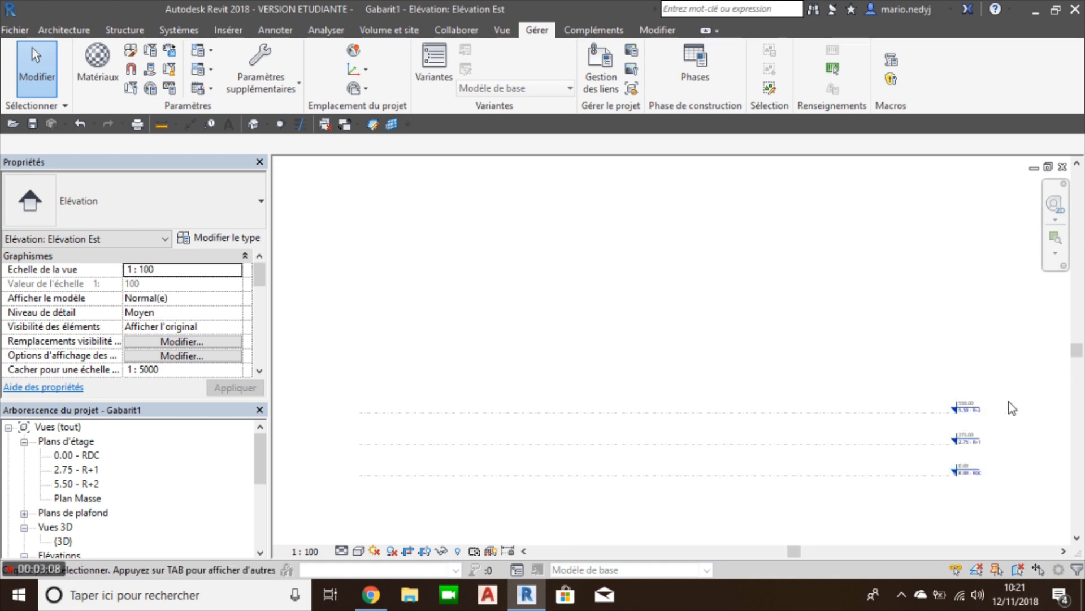
middle_drag(742, 455, 717, 428)
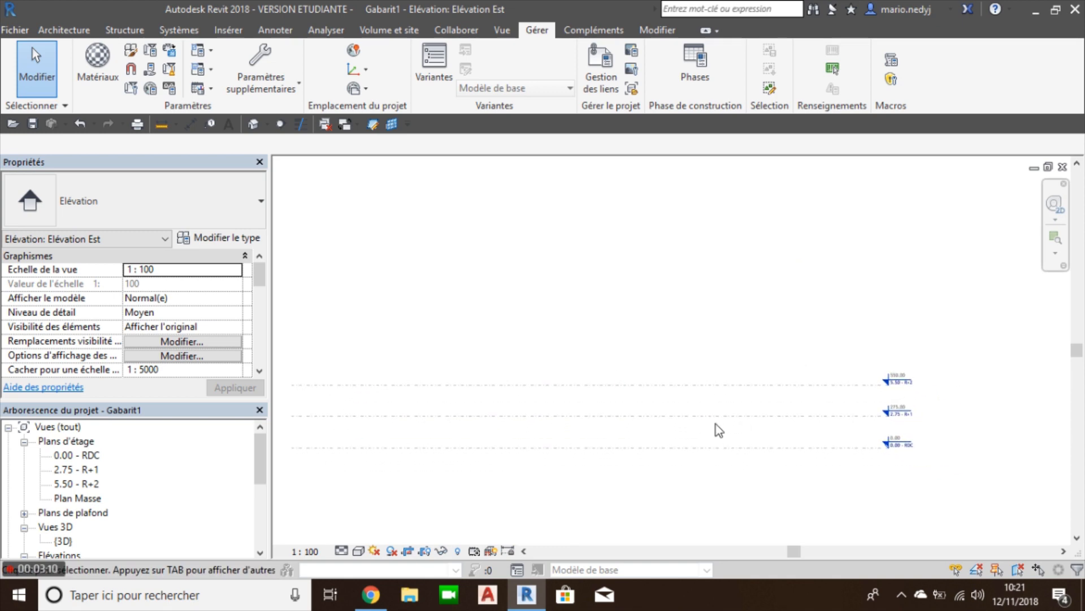
scroll(928, 453, up, 3)
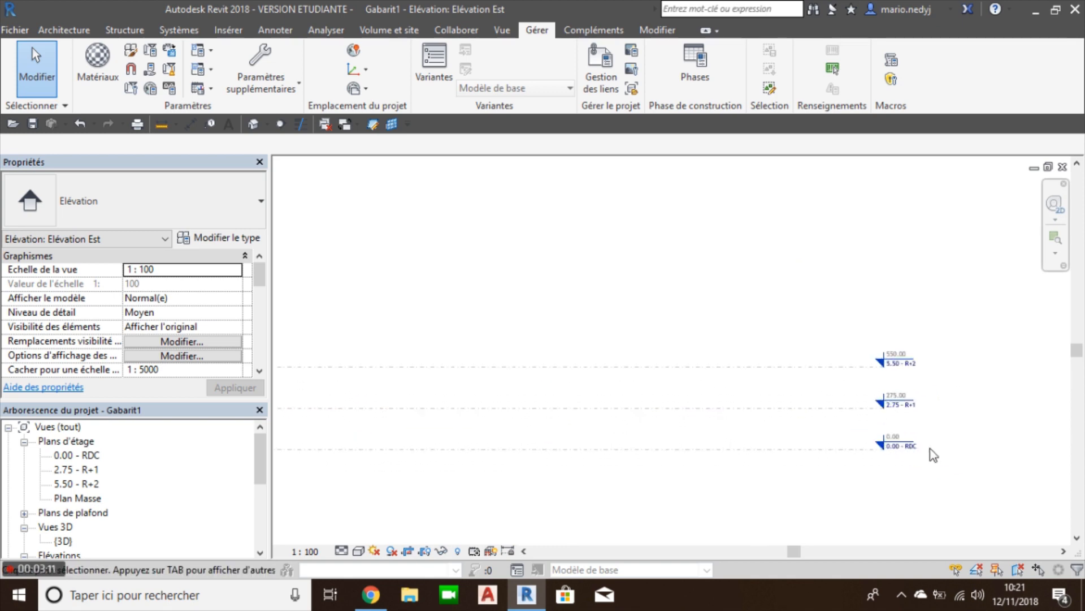
click(17, 30)
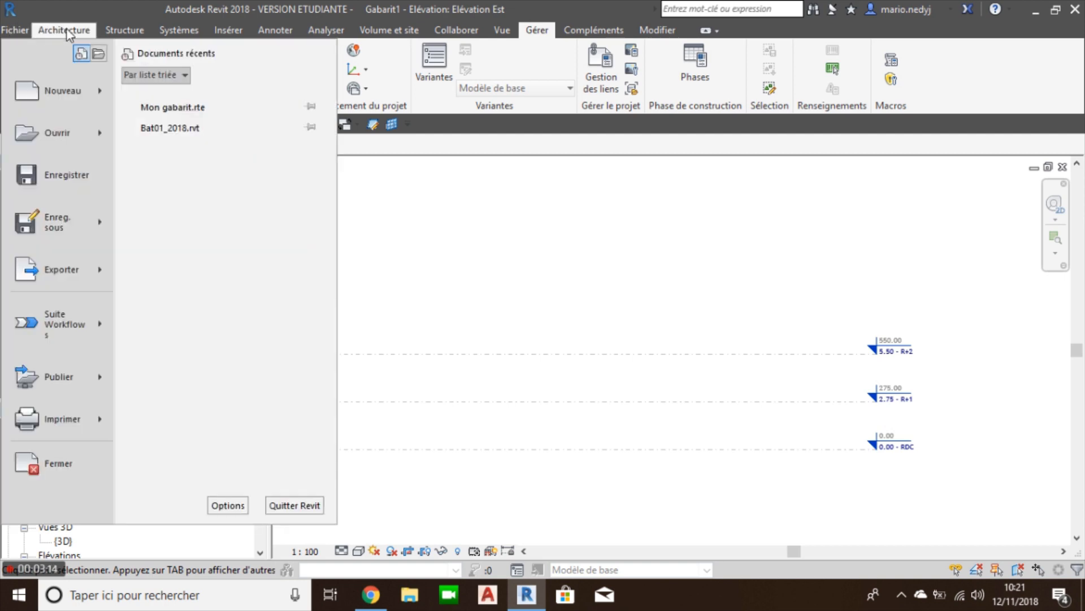
click(64, 30)
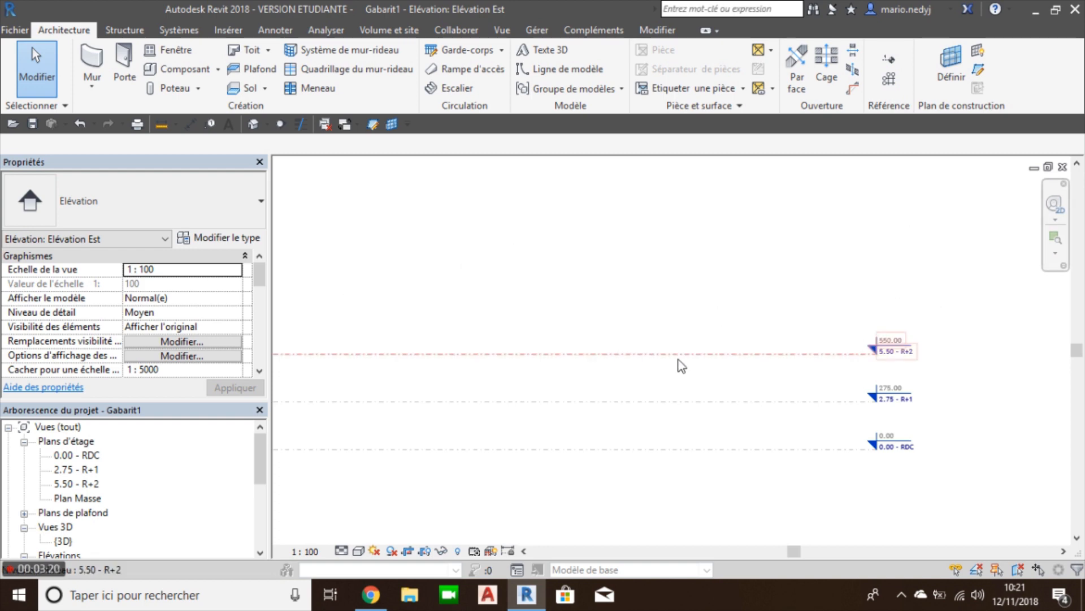
scroll(852, 490, up, 1)
middle_drag(853, 490, 848, 424)
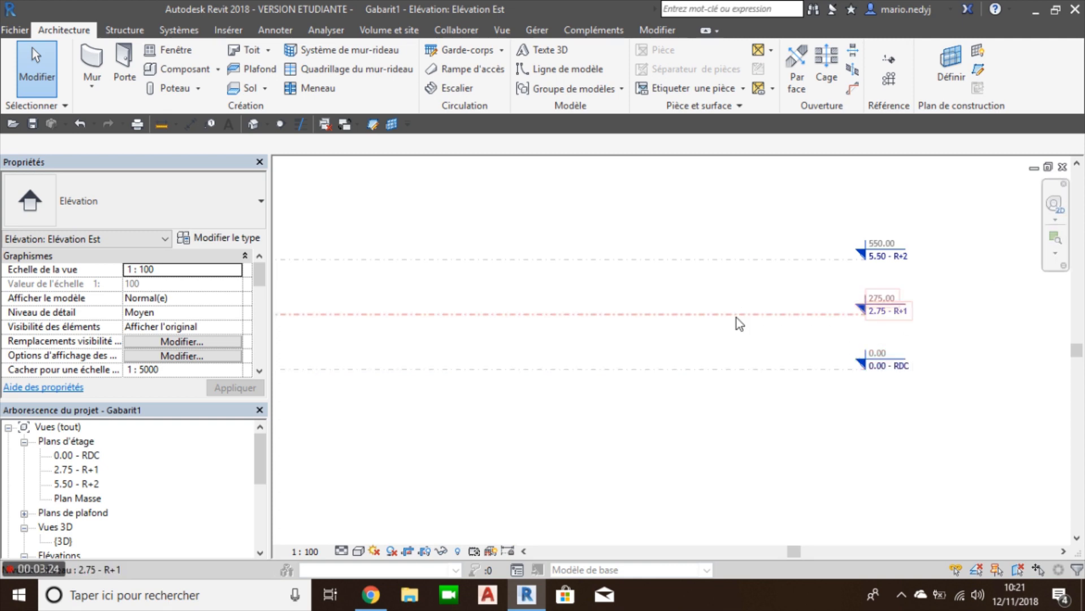
scroll(737, 318, down, 2)
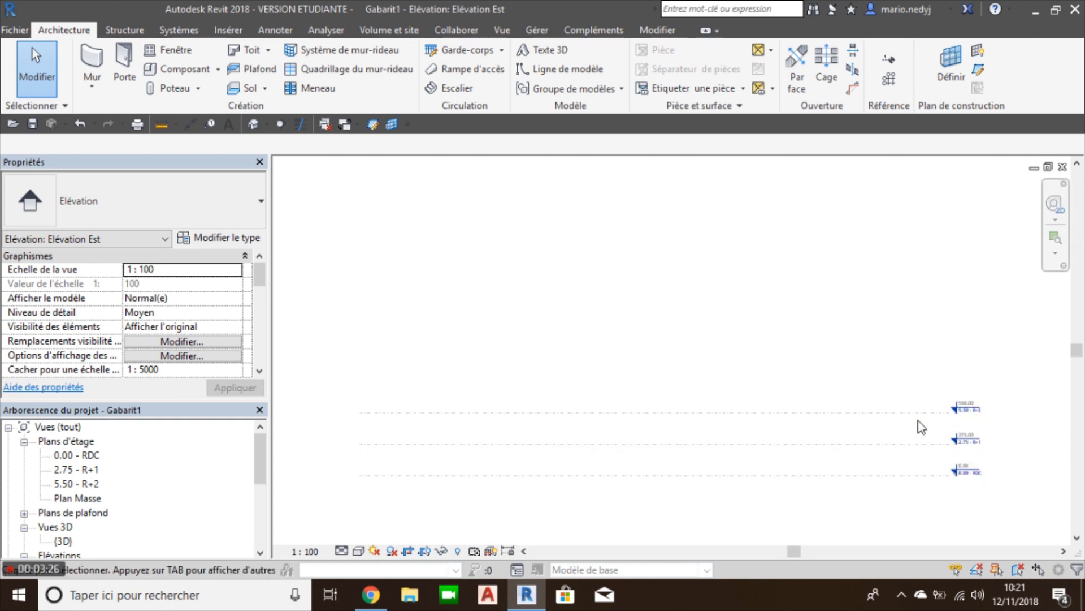
Open the 0.00 - RDC floor plan and duplicate its view type under the name "APD 100ème"
click(71, 454)
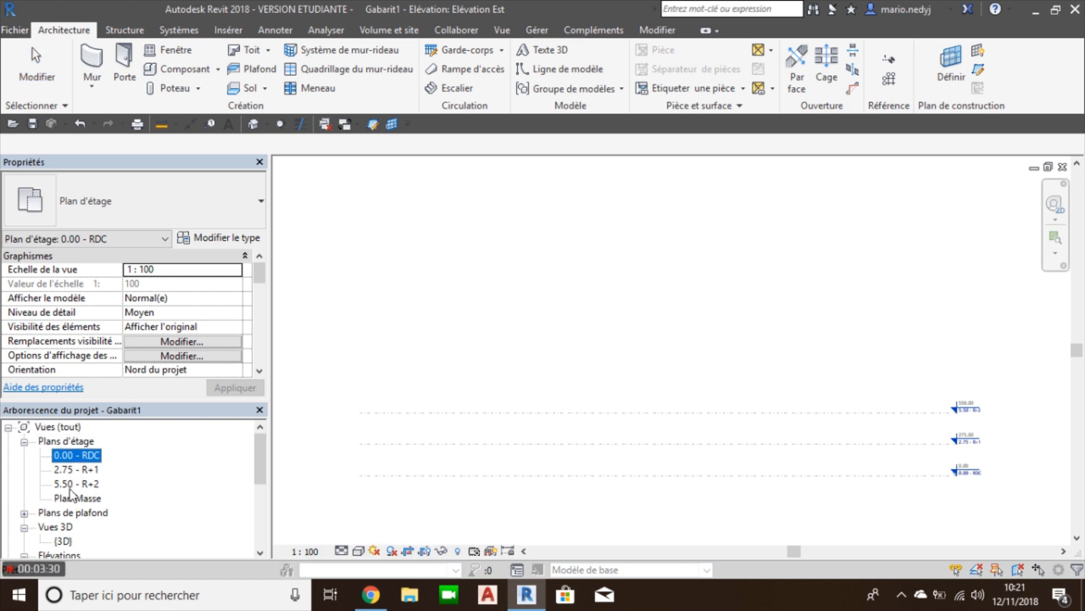
double_click(66, 456)
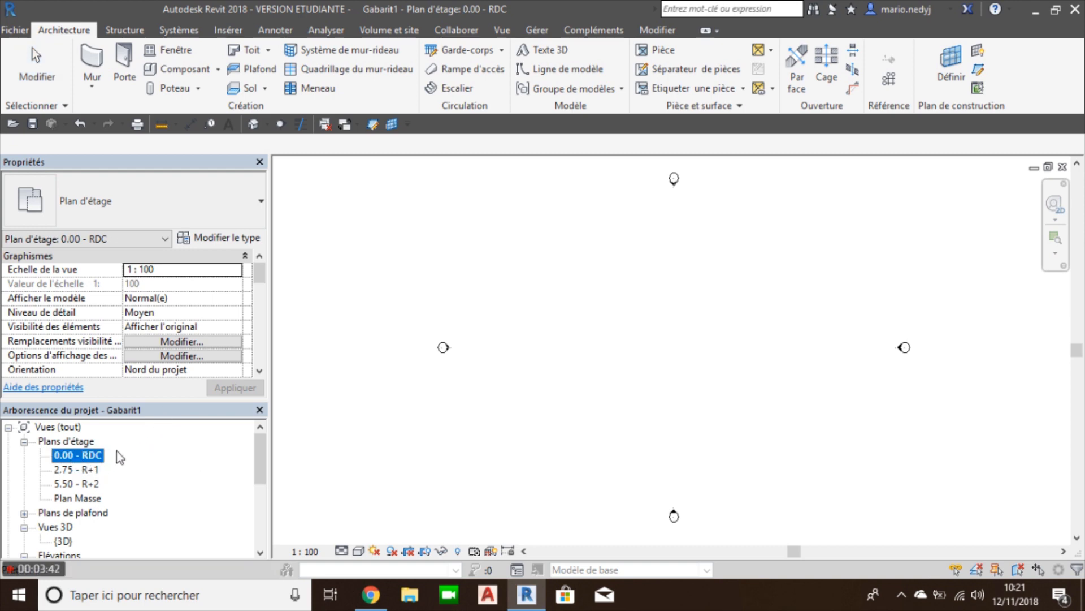
click(223, 238)
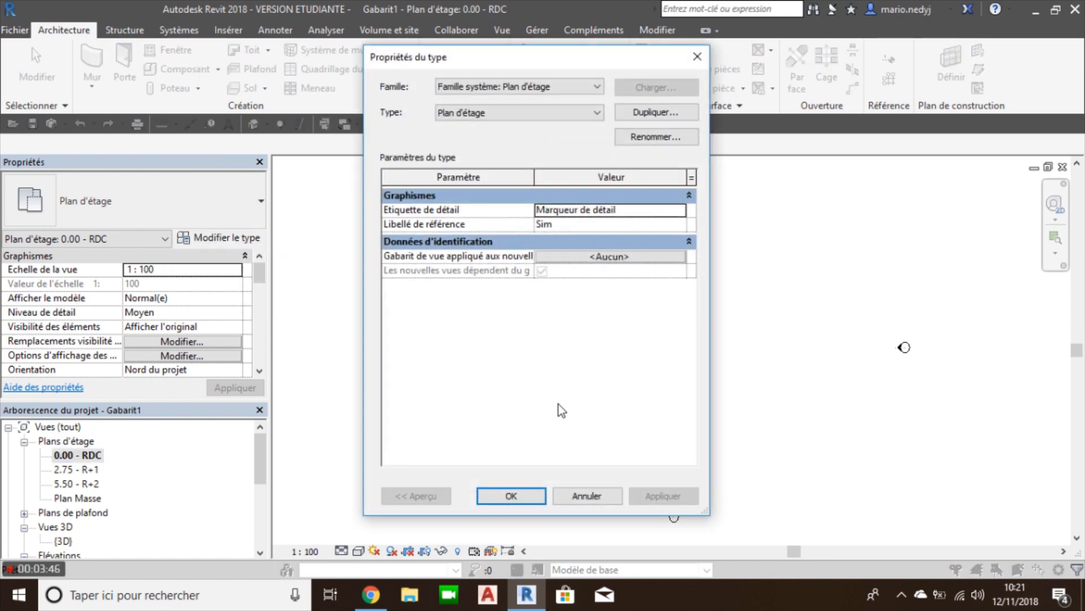
click(657, 111)
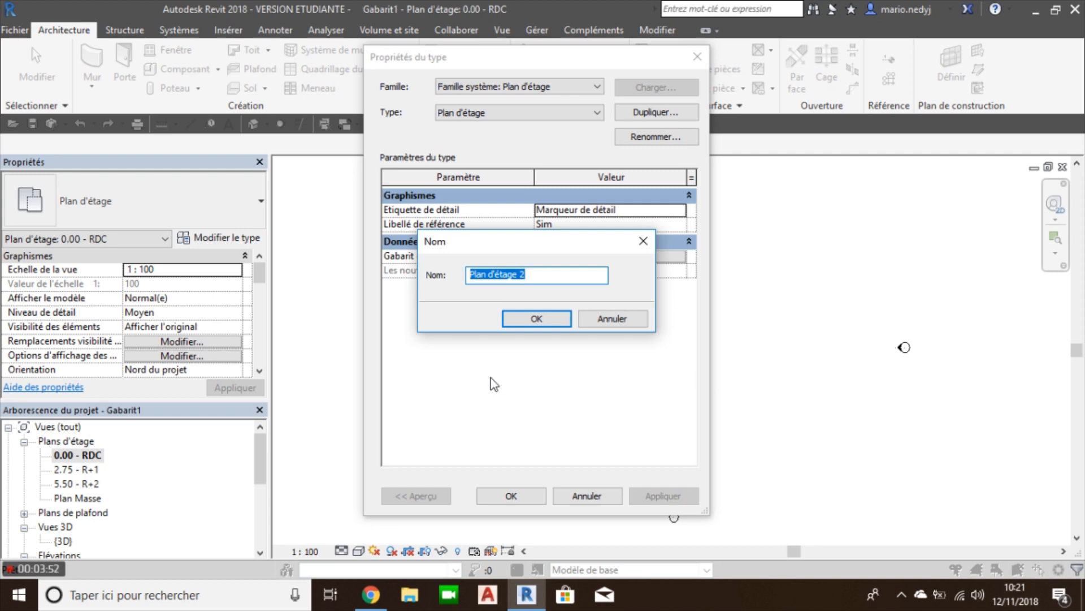
text(A)
key(BackSpace)
text(APD)
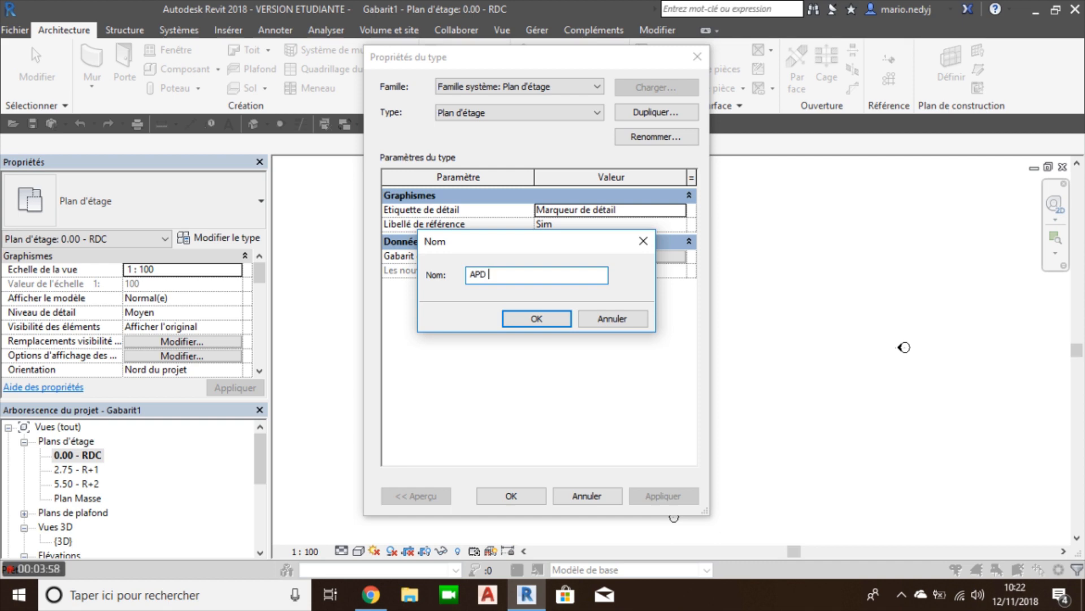
text(ème)
click(540, 320)
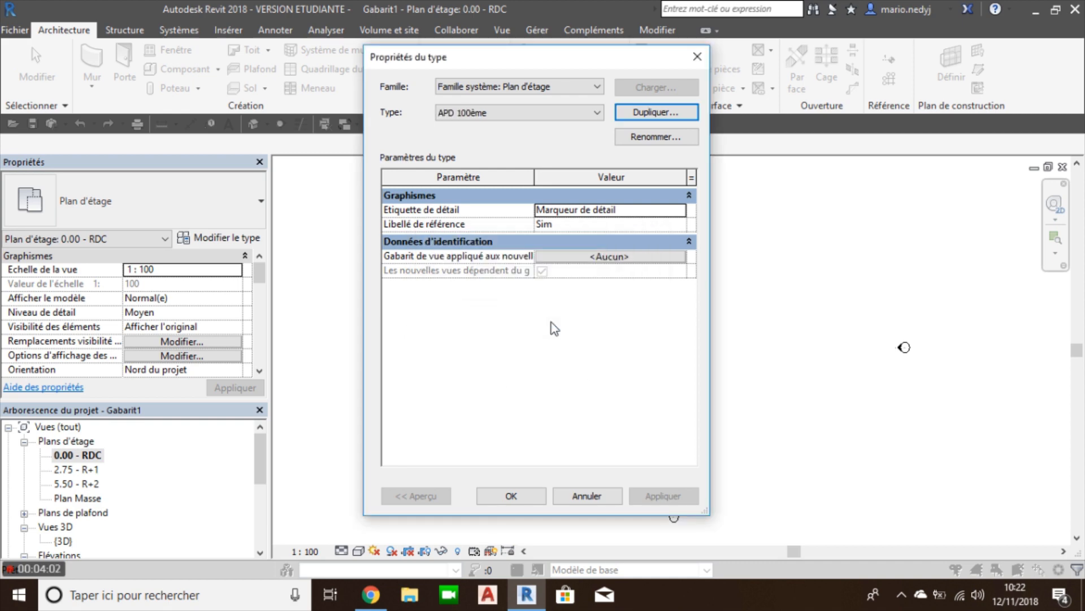
click(514, 496)
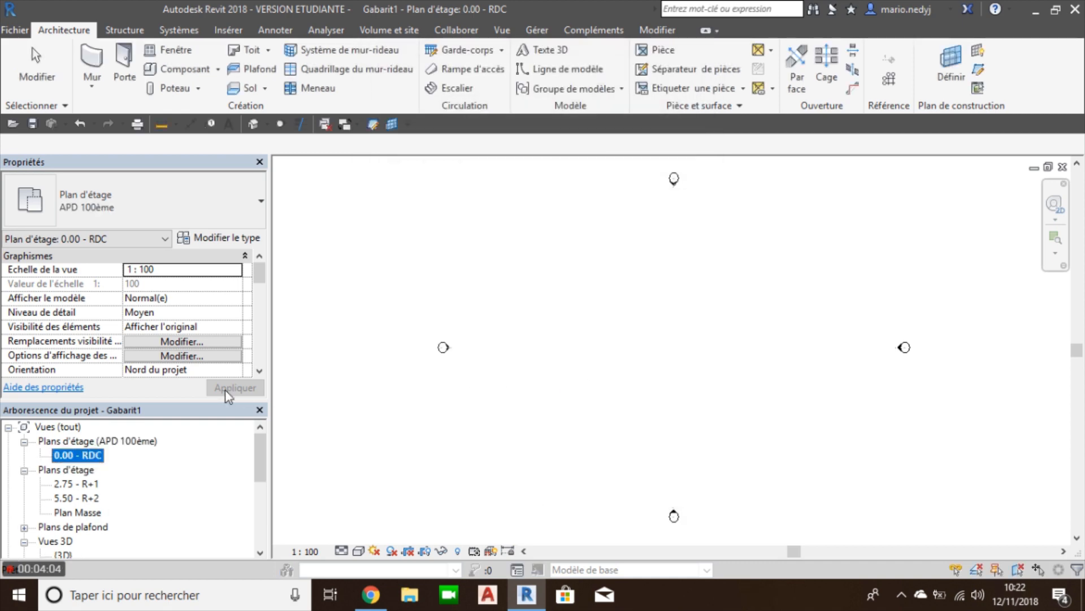
Assign the APD 100ème view type to the 2.75 - R+1 and 5.50 - R+2 floor plans, and clear the selection
click(85, 484)
ctrl+click(79, 496)
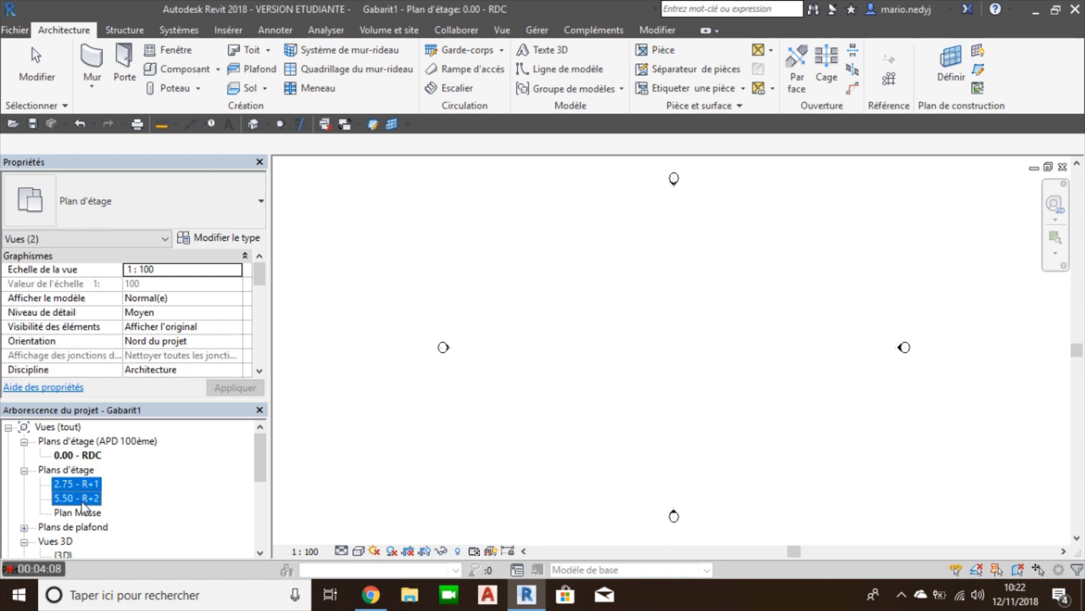
click(120, 211)
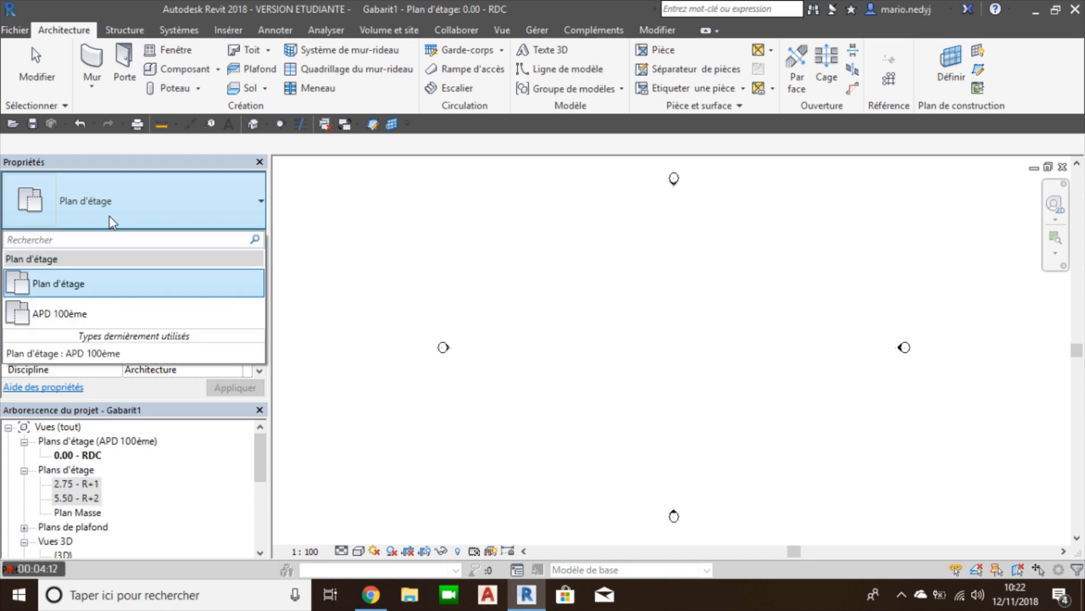
click(56, 315)
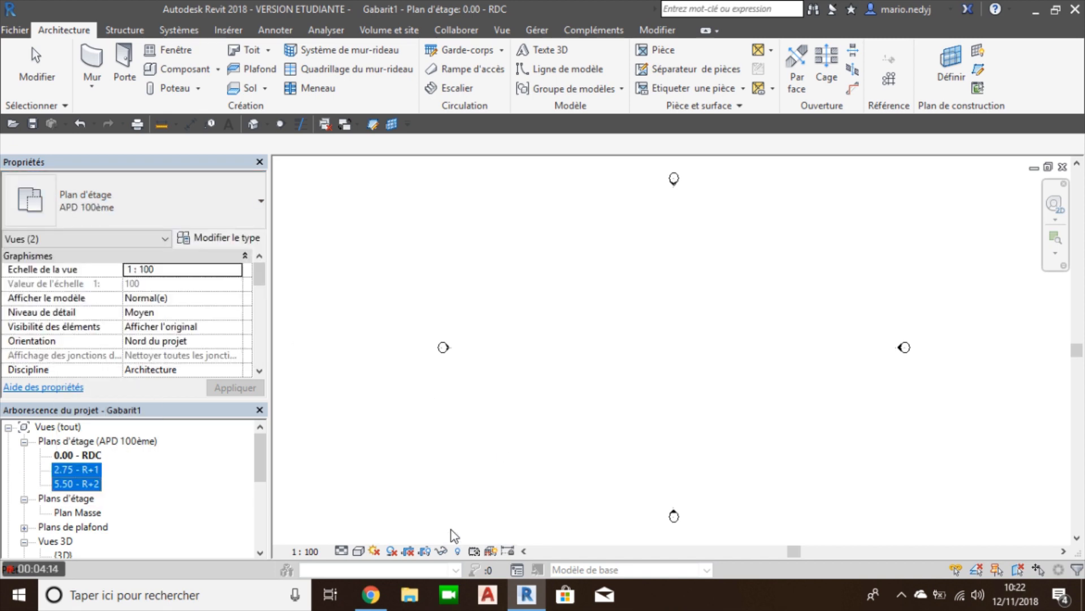
click(45, 79)
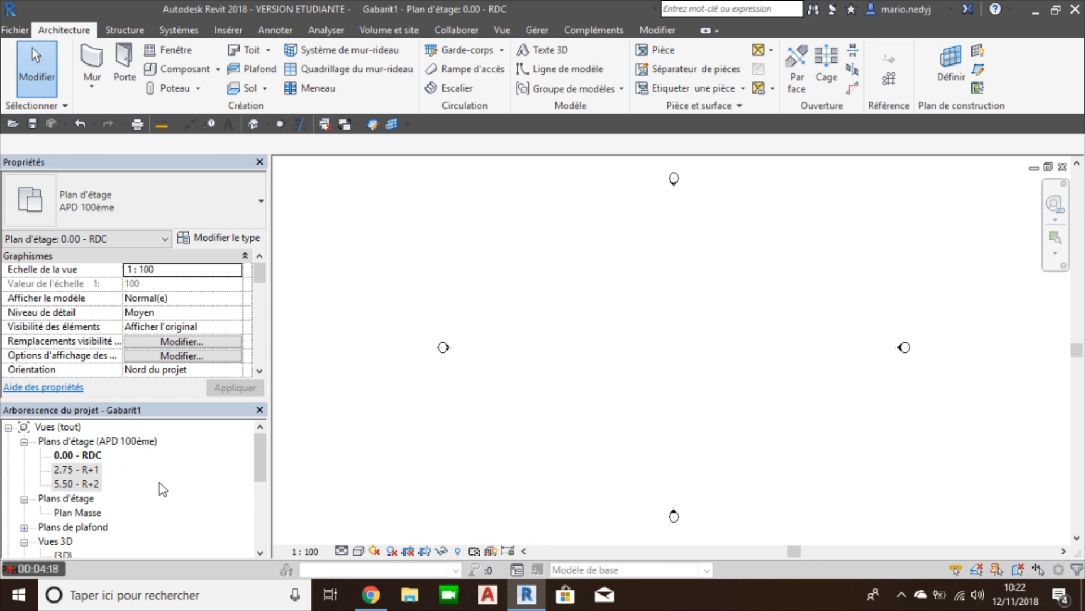
click(80, 456)
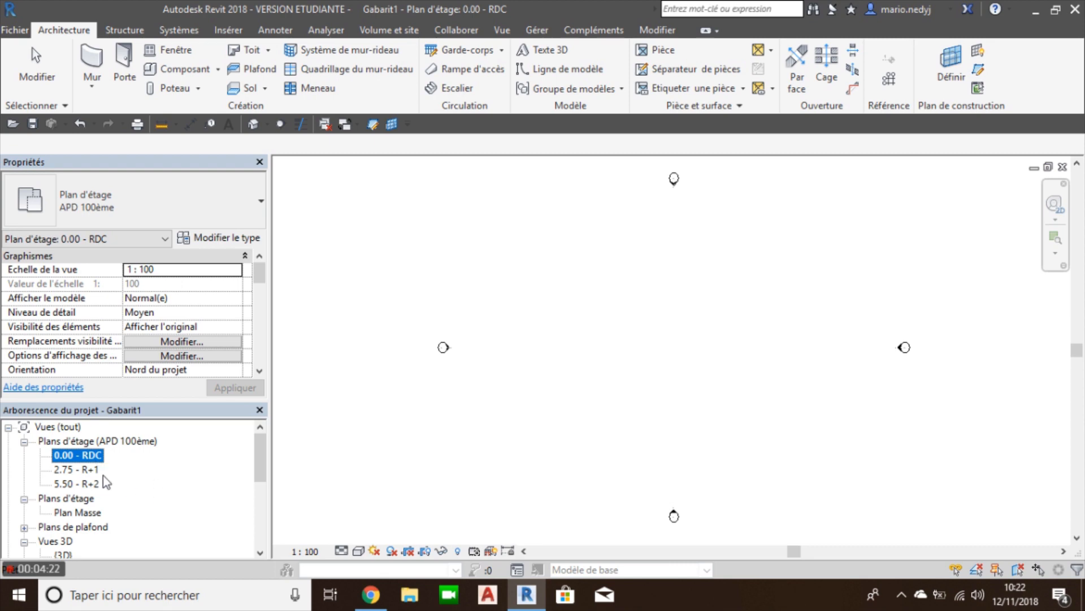
double_click(73, 455)
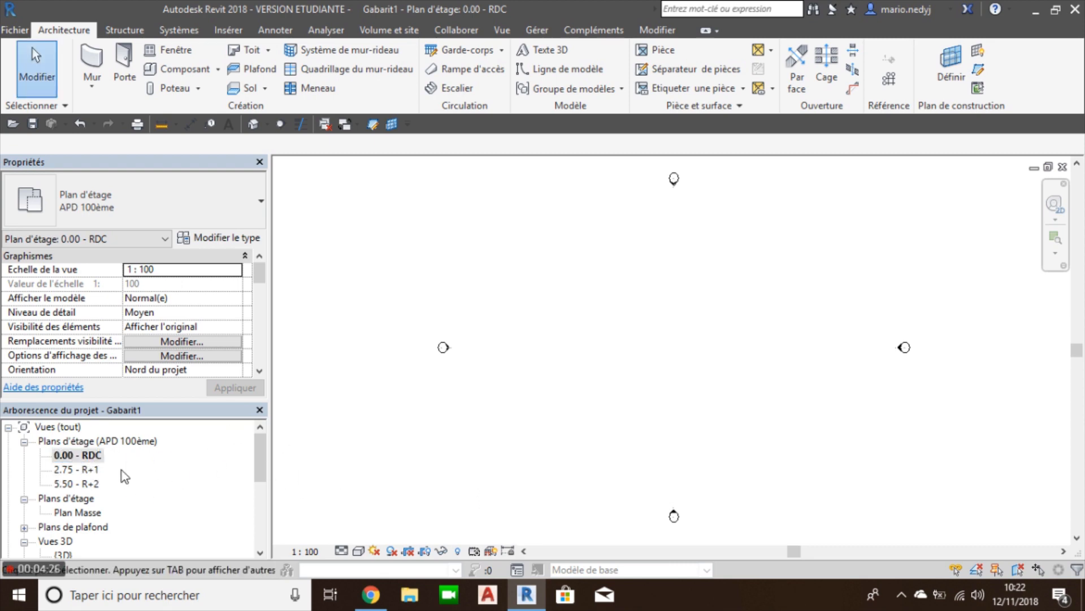
click(80, 455)
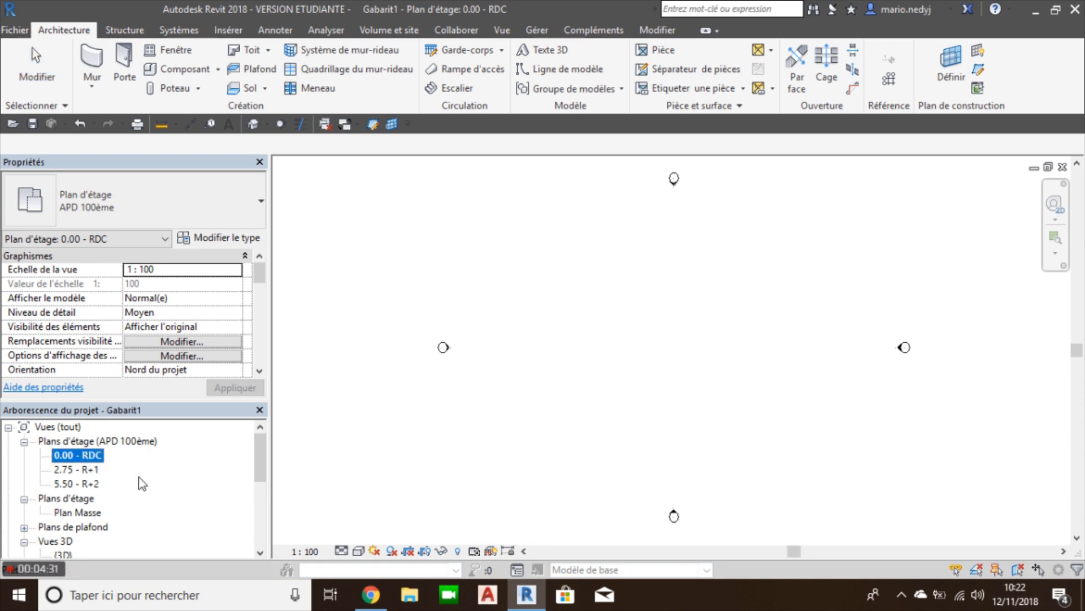
right_click(81, 455)
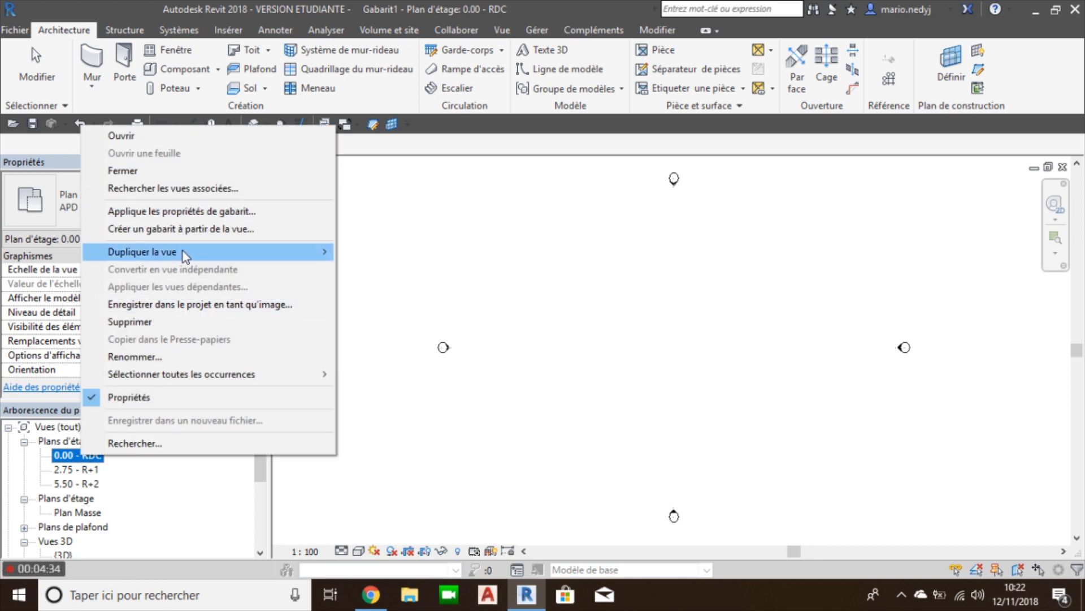
mouse_move(182, 250)
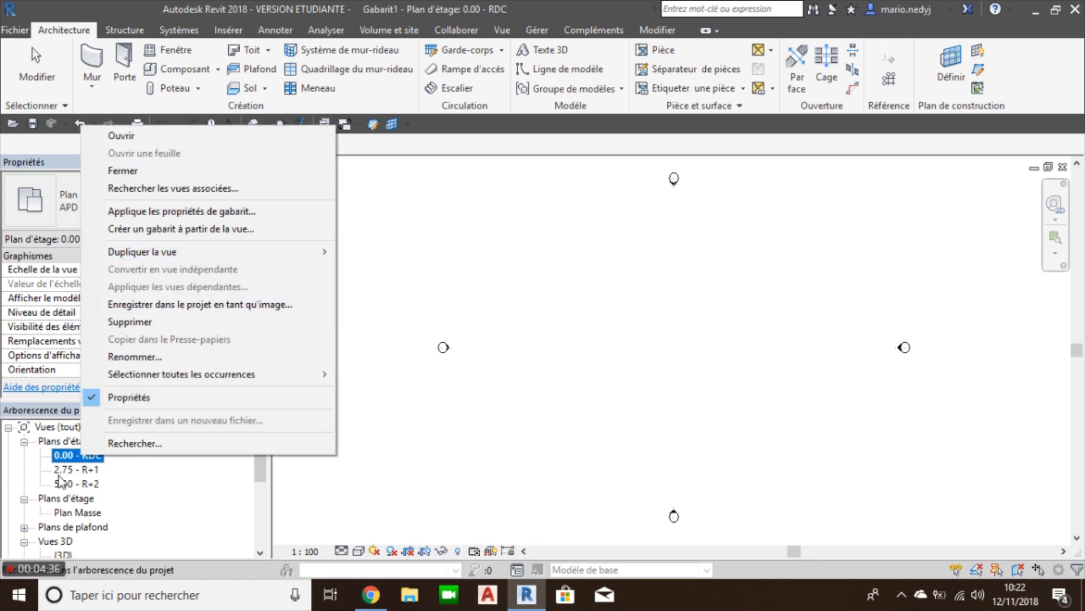
click(134, 463)
click(85, 442)
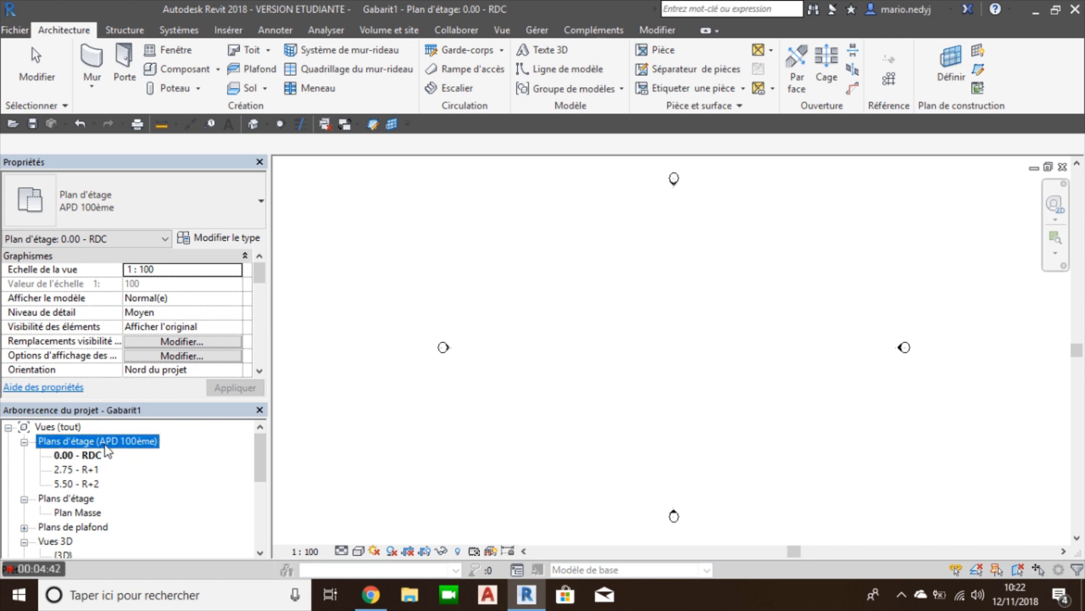
key(Down)
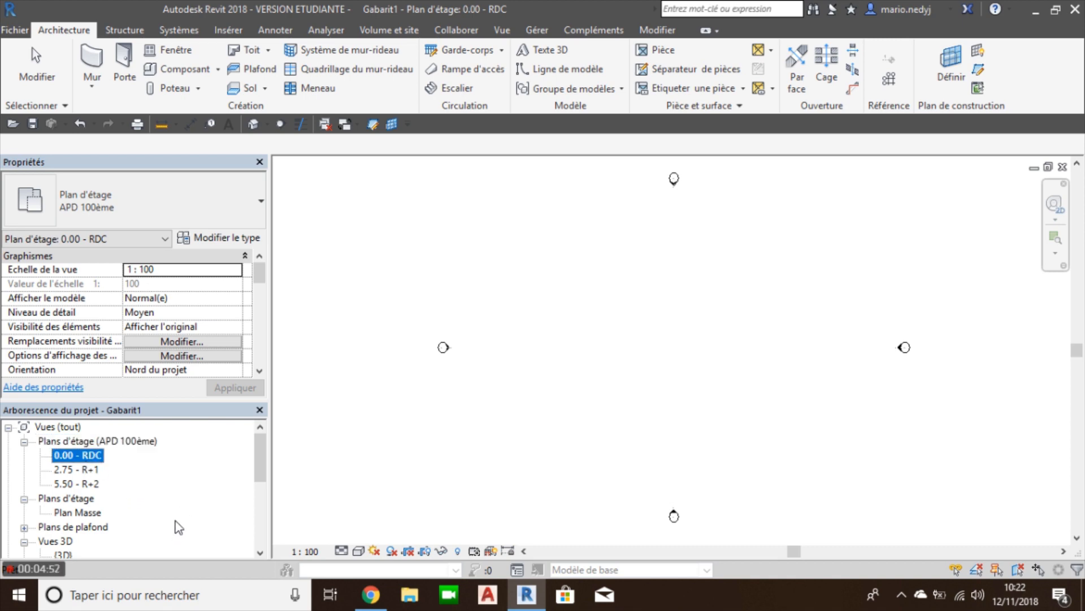
click(96, 441)
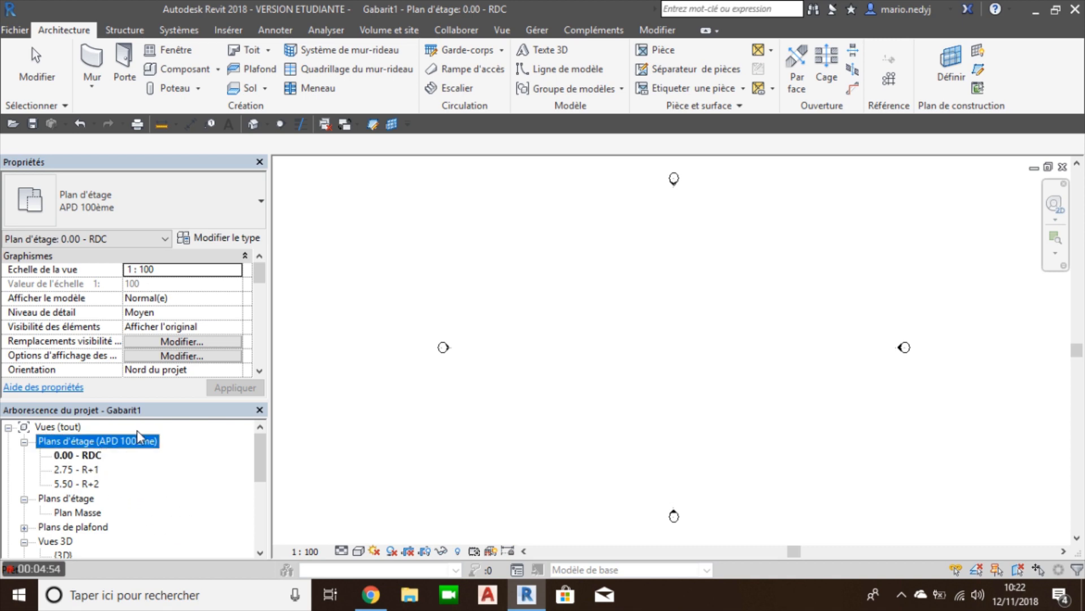
scroll(76, 485, down, 1)
scroll(75, 485, up, 1)
In the view range of the 0.00 - RDC floor plan, set the top offset of the primary range to 250
click(80, 454)
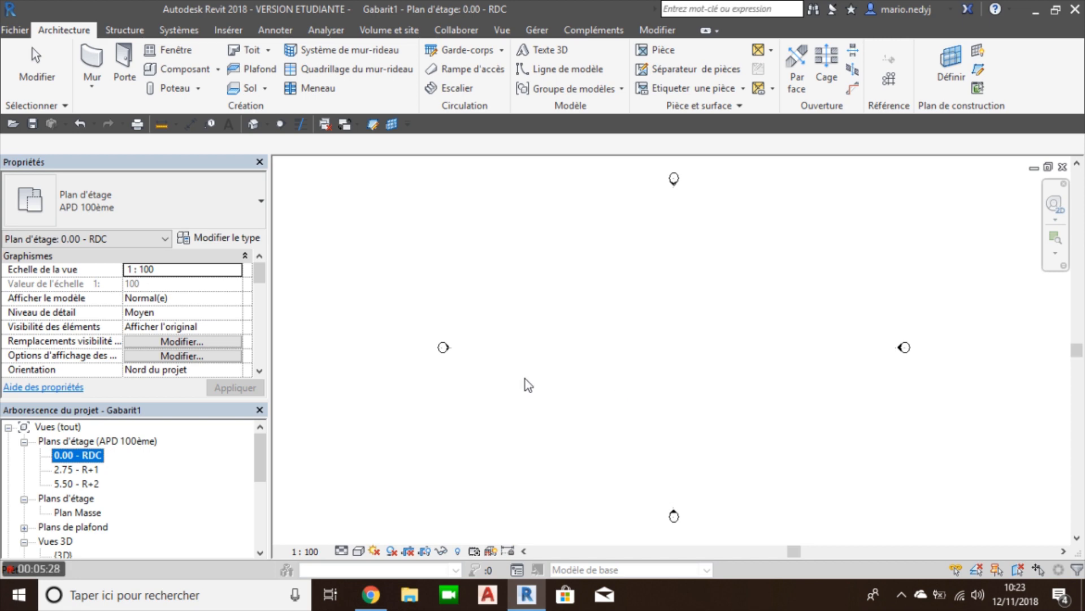
scroll(221, 288, down, 3)
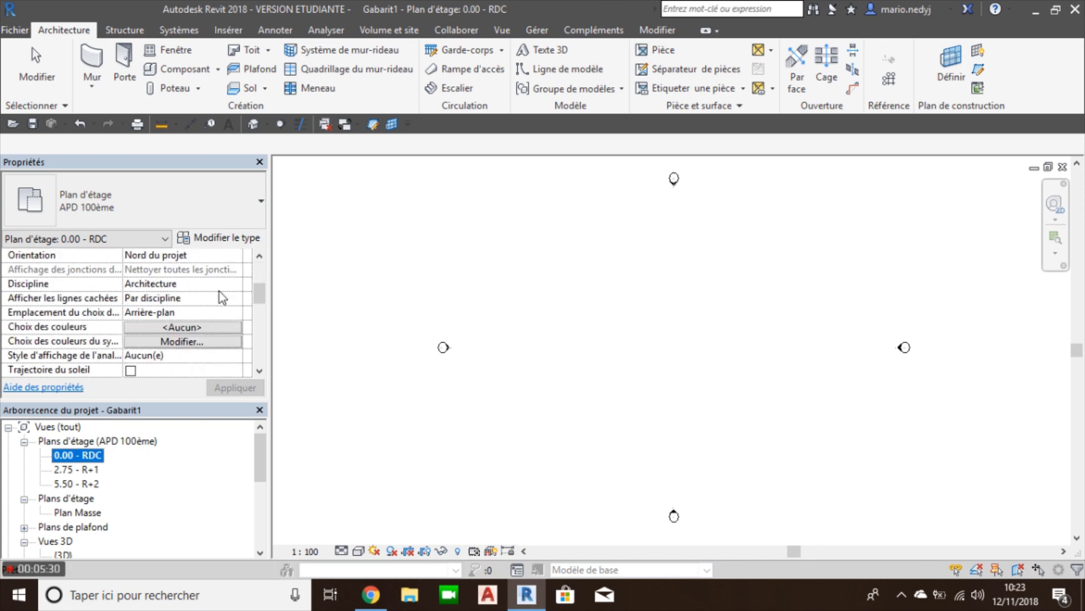
scroll(219, 291, down, 2)
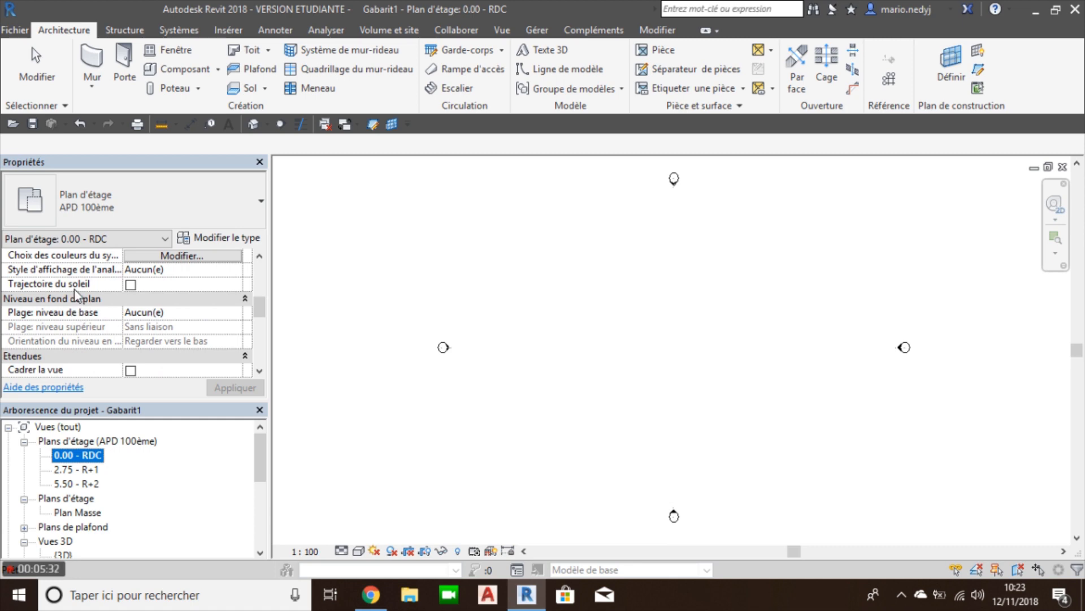
scroll(135, 327, down, 1)
scroll(135, 327, down, 1)
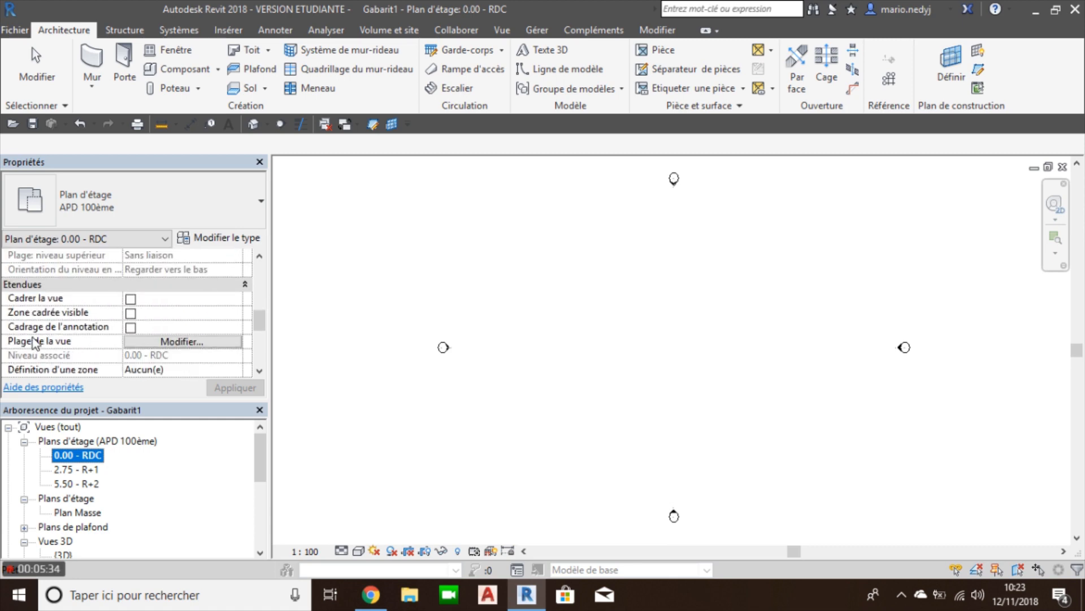
click(176, 343)
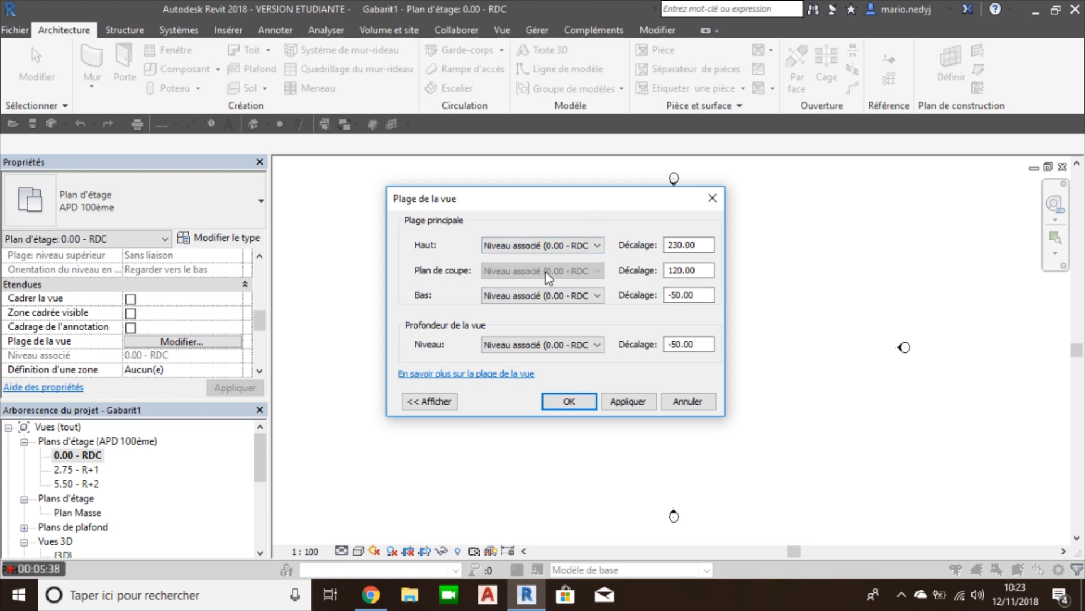
double_click(704, 270)
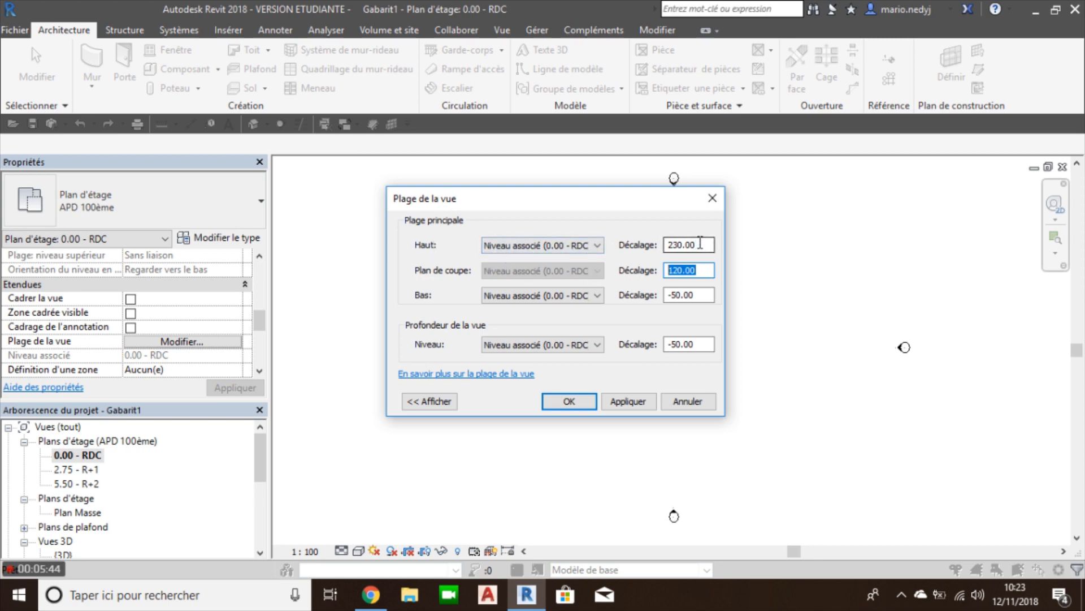
key(shift+Tab)
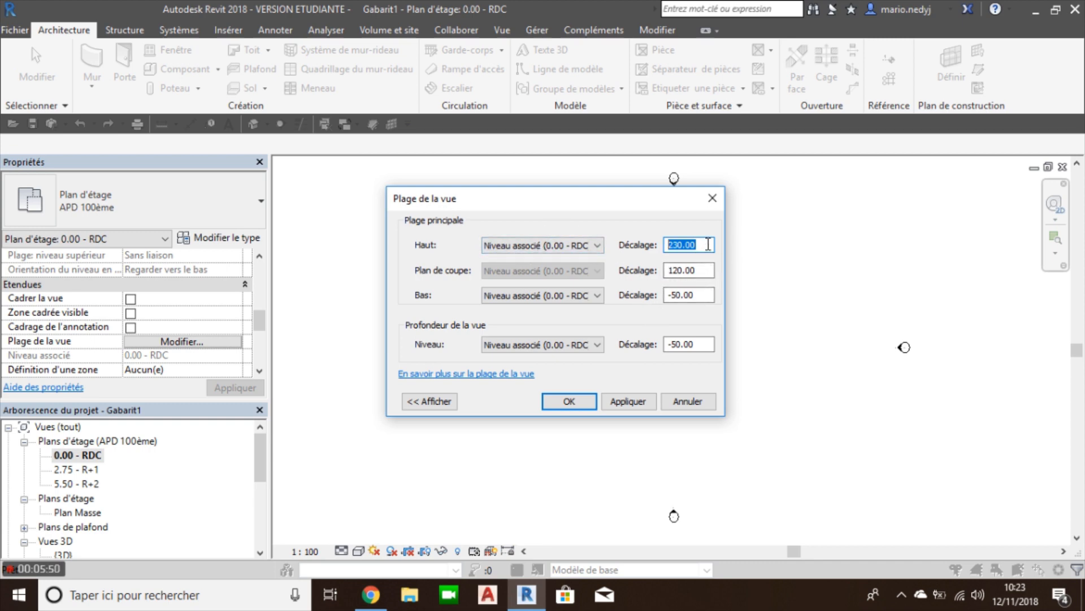
text(250)
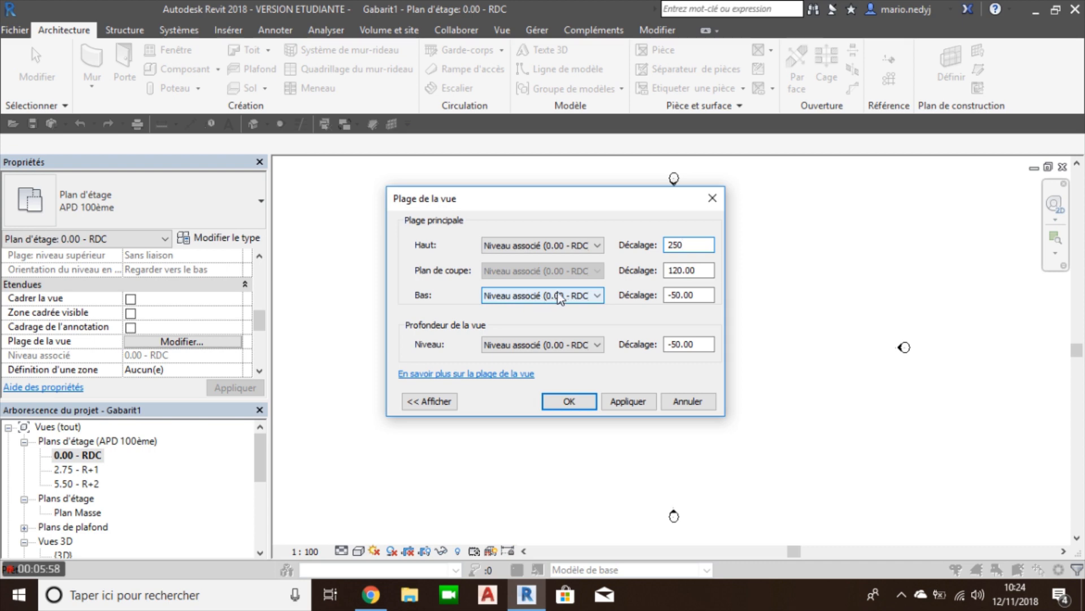
Check the bottom and view depth offsets against the example view range diagram, hide the diagram, and accept the view range
double_click(675, 295)
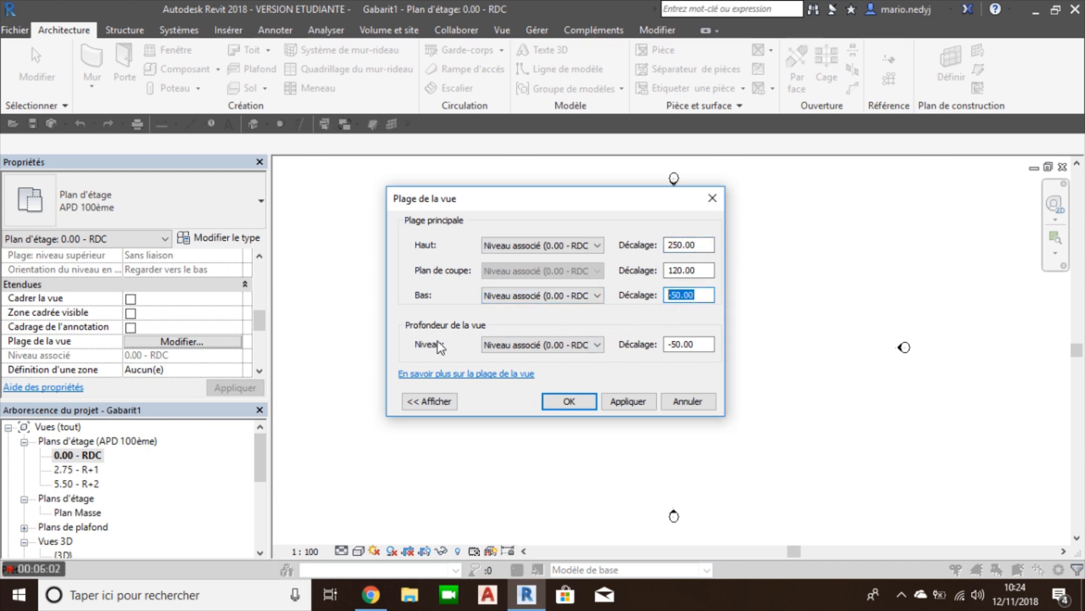
double_click(680, 345)
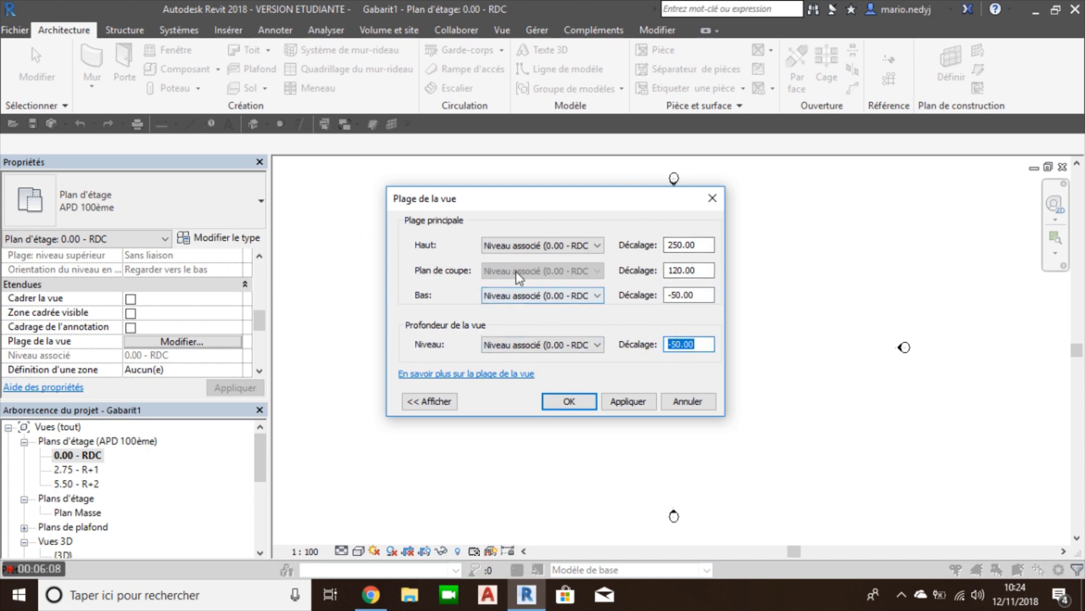
click(432, 400)
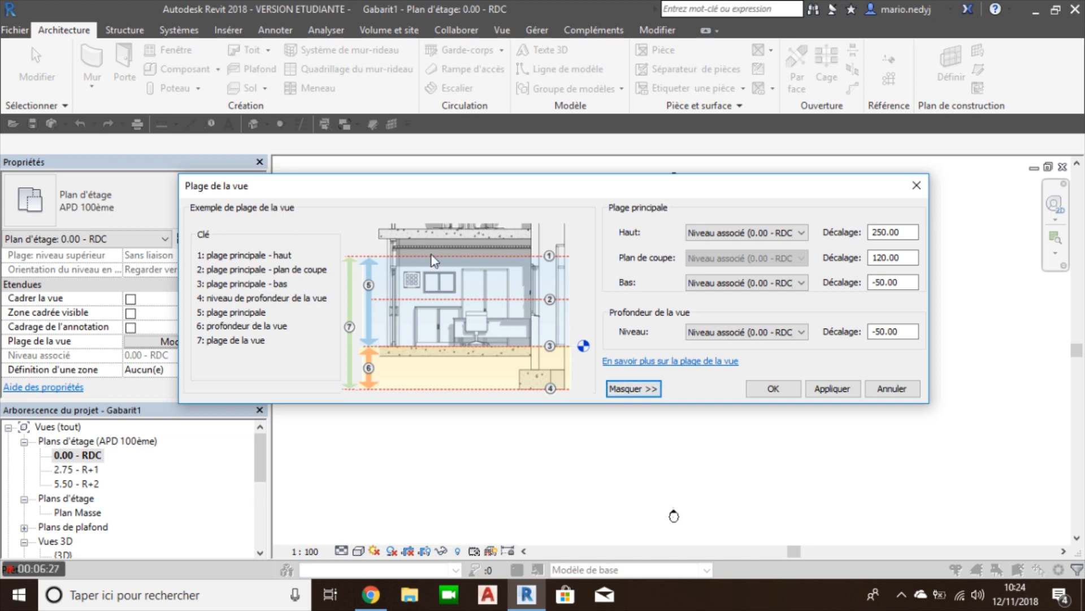
click(634, 395)
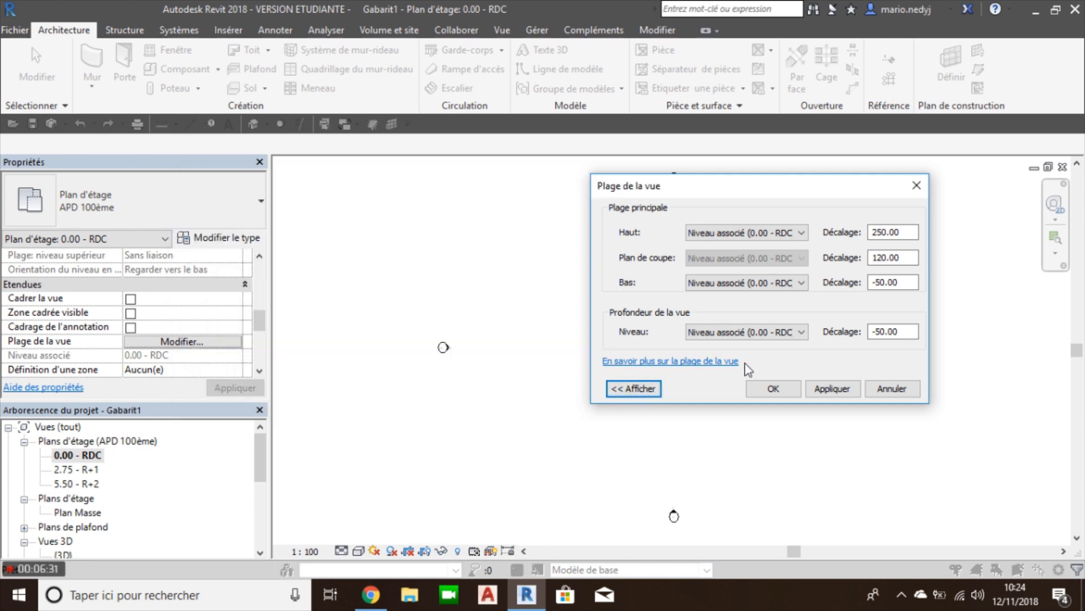
drag(746, 194, 610, 189)
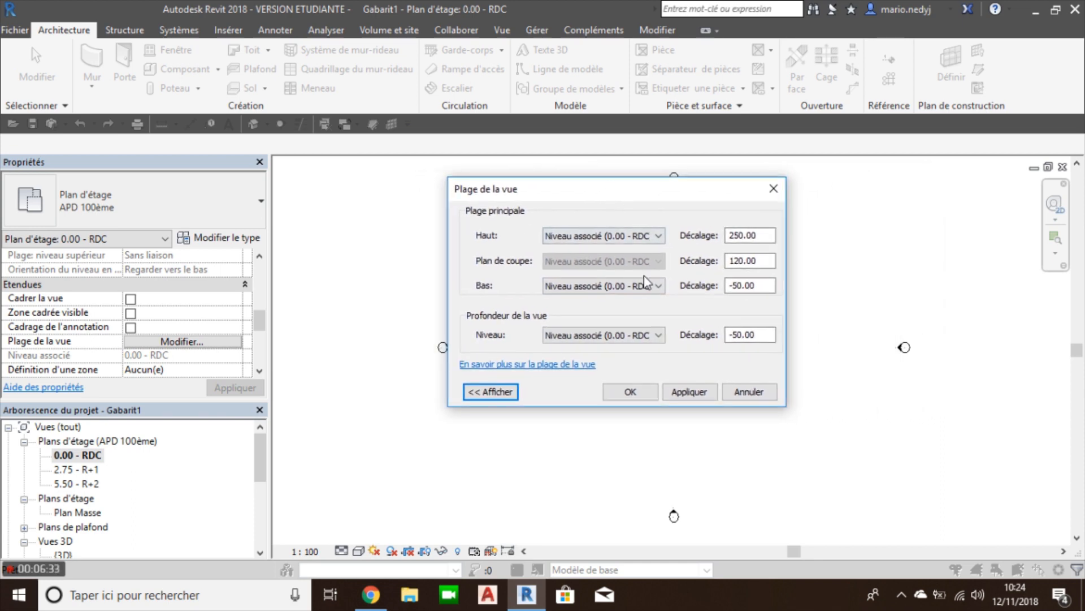
click(630, 392)
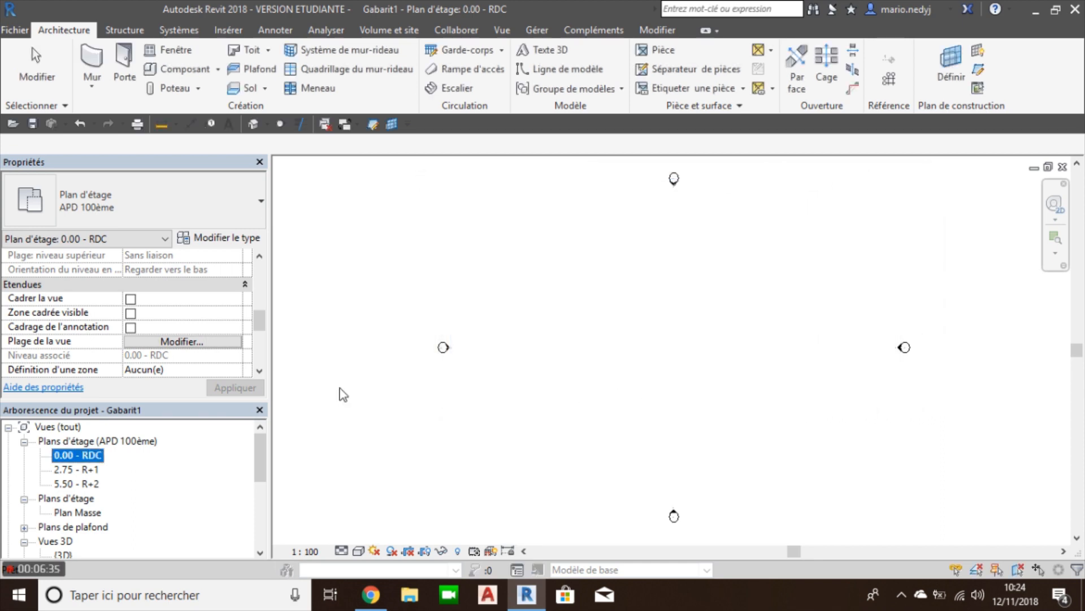
Open the 2.75 - R+1 floor plan and set the top offset of its view range to 250
click(78, 470)
double_click(78, 470)
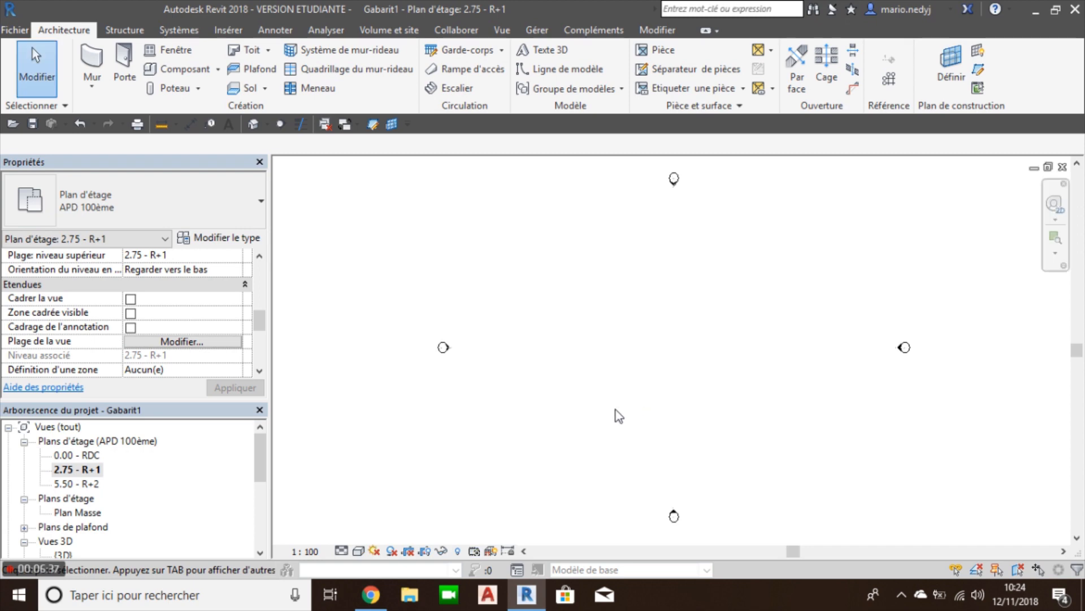
click(201, 342)
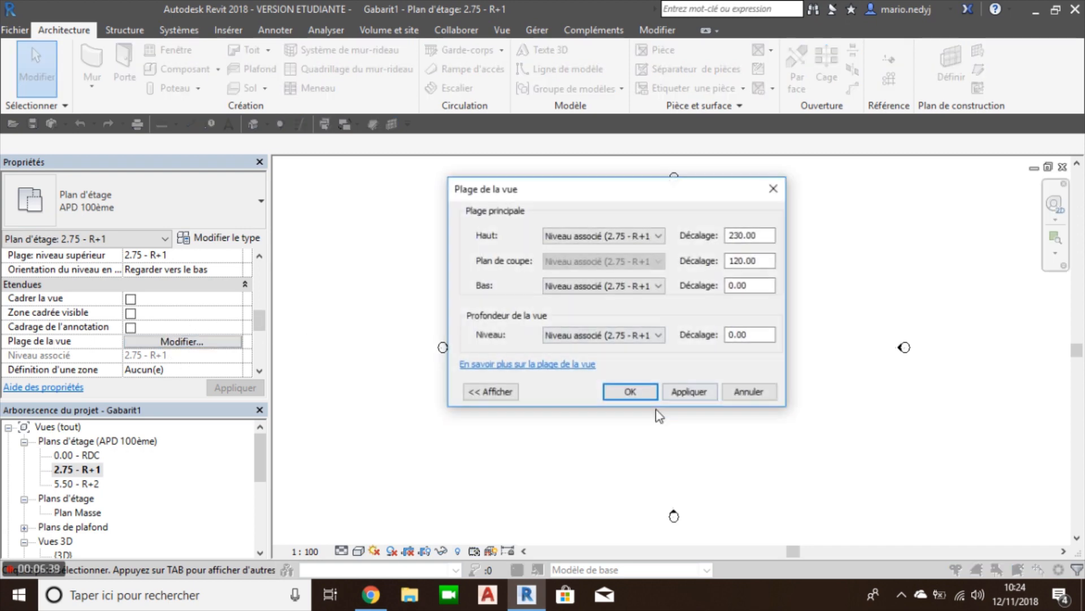
double_click(764, 235)
text(250)
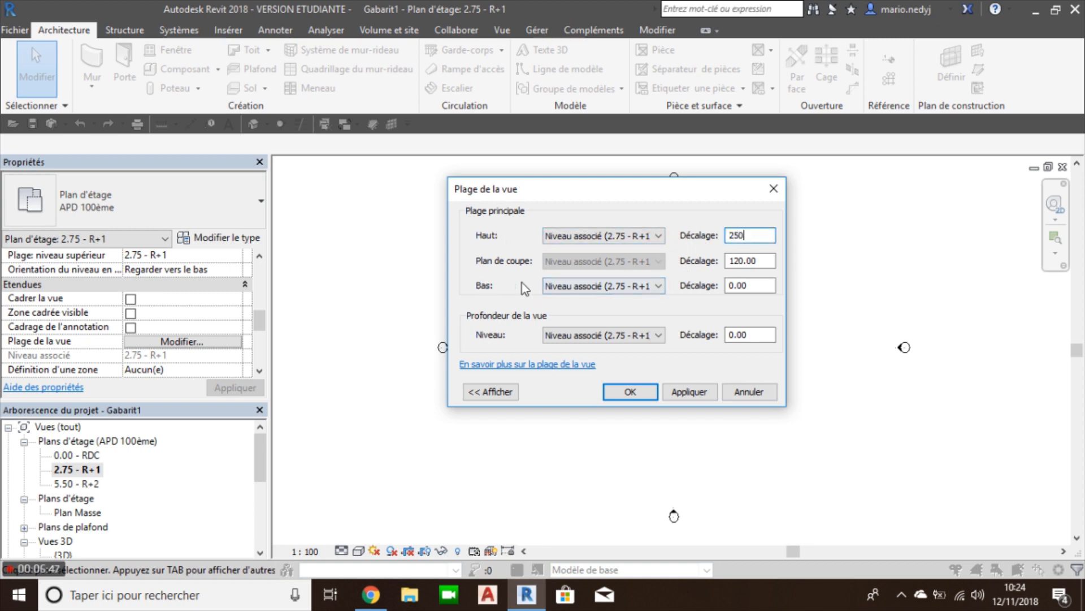
double_click(744, 286)
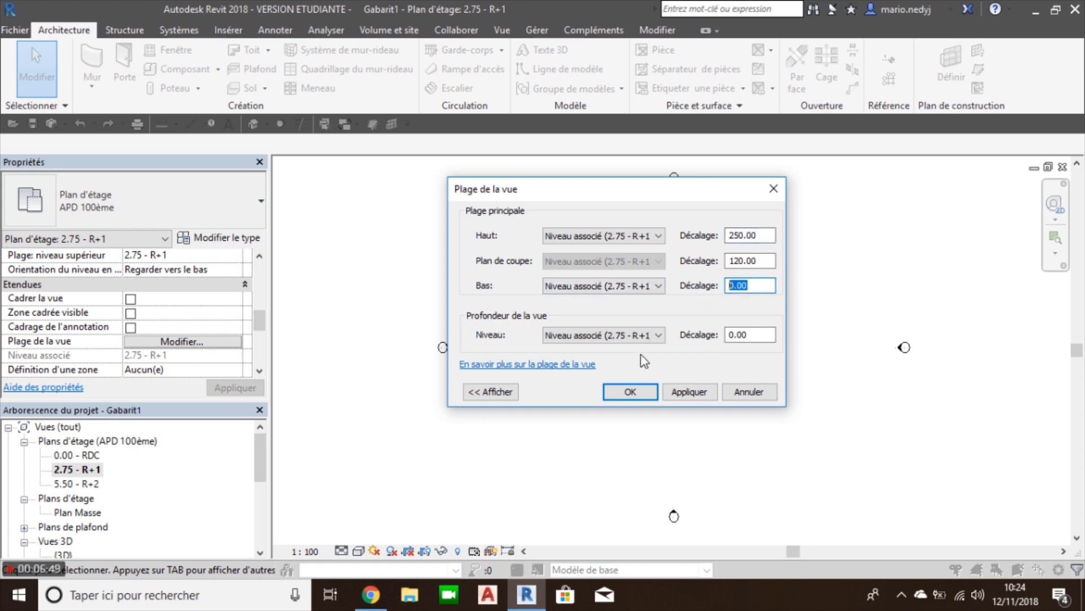
double_click(758, 334)
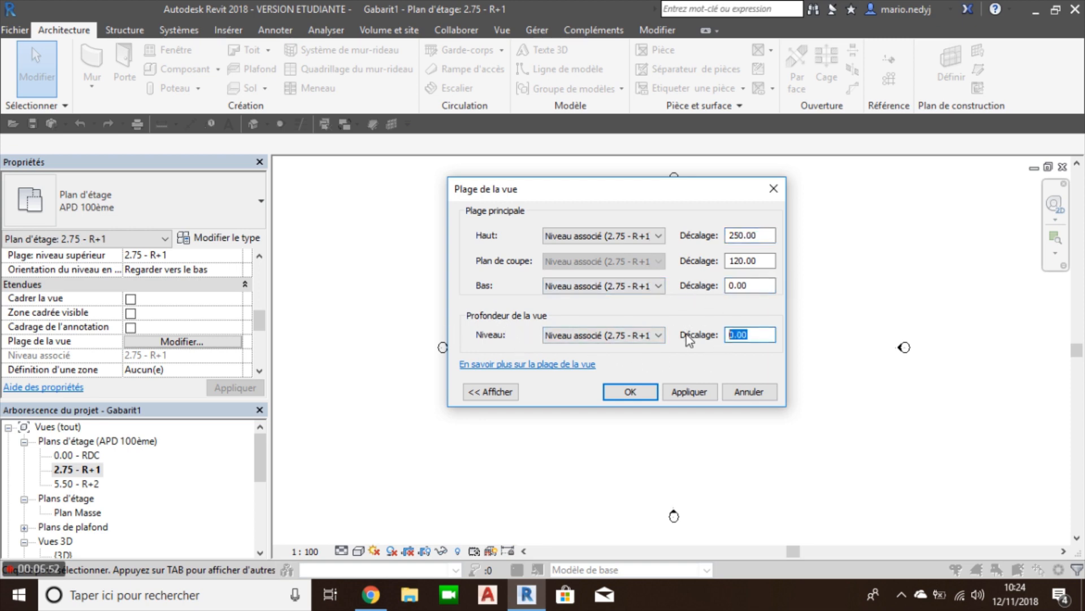
click(622, 395)
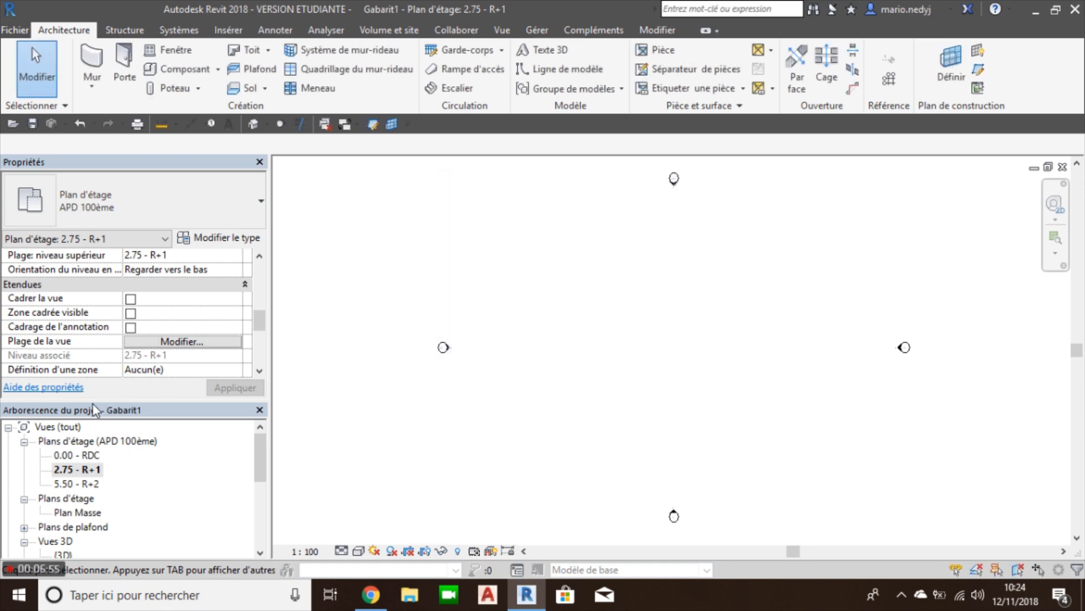
Open the 5.50 - R+2 floor plan and set the top offset of its view range to 250
double_click(82, 484)
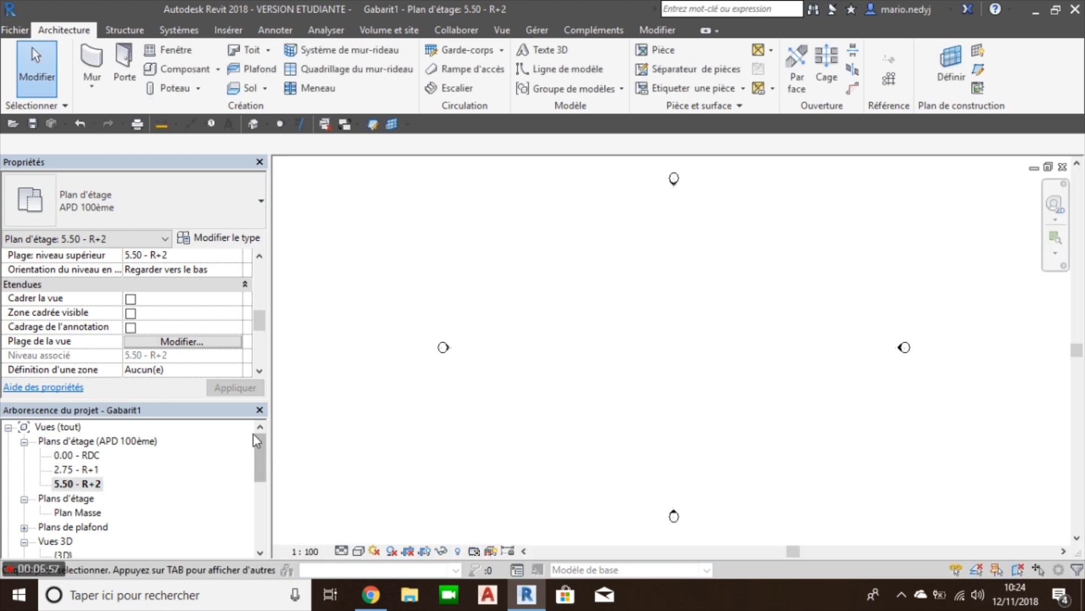
click(147, 342)
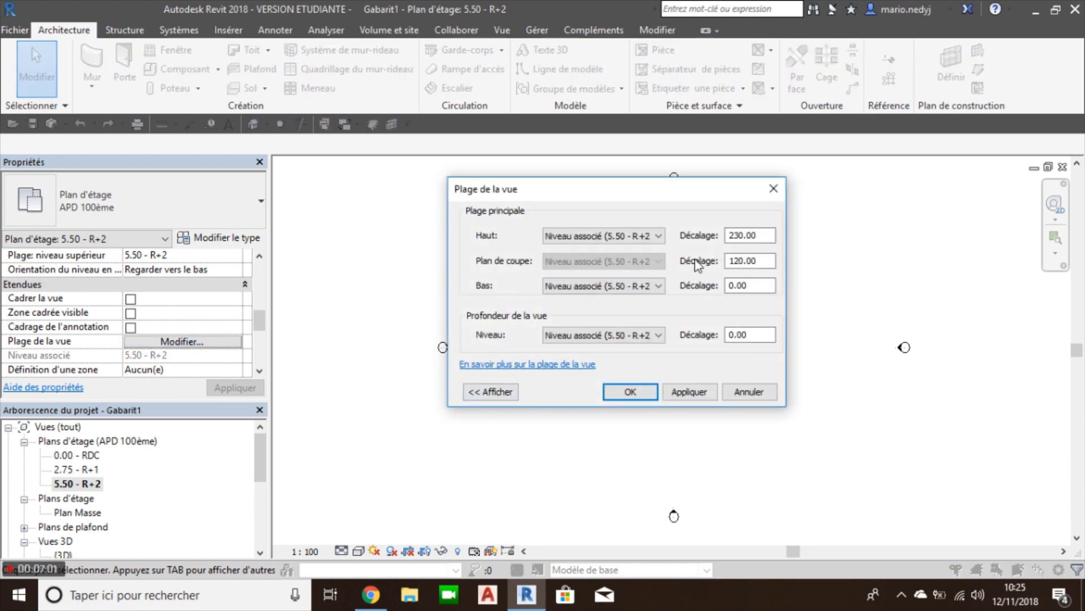
drag(765, 236, 679, 255)
text(250)
key(Tab)
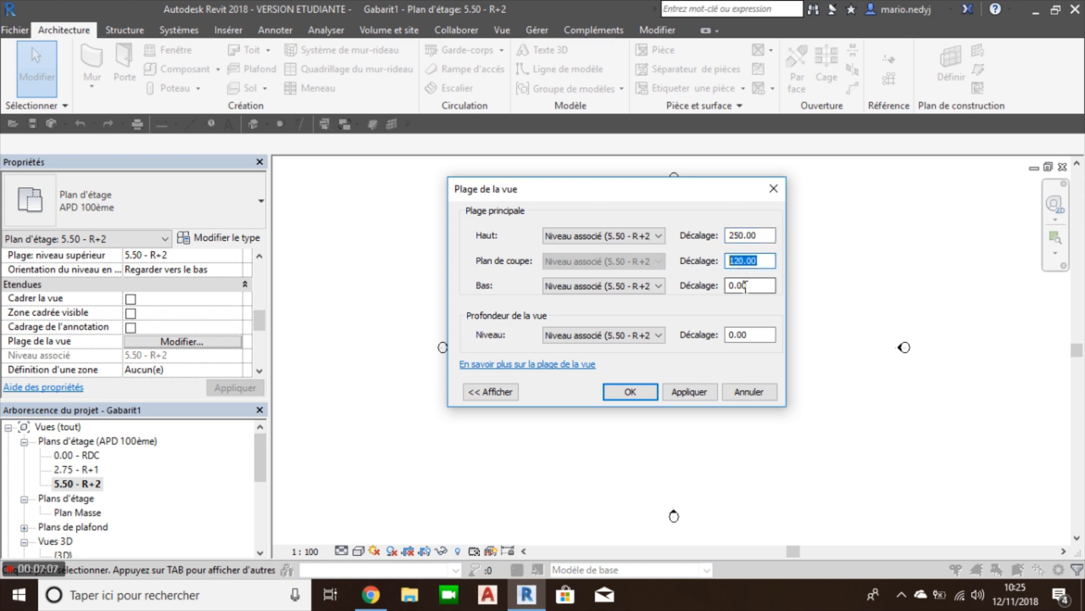
key(Tab)
key(Tab)
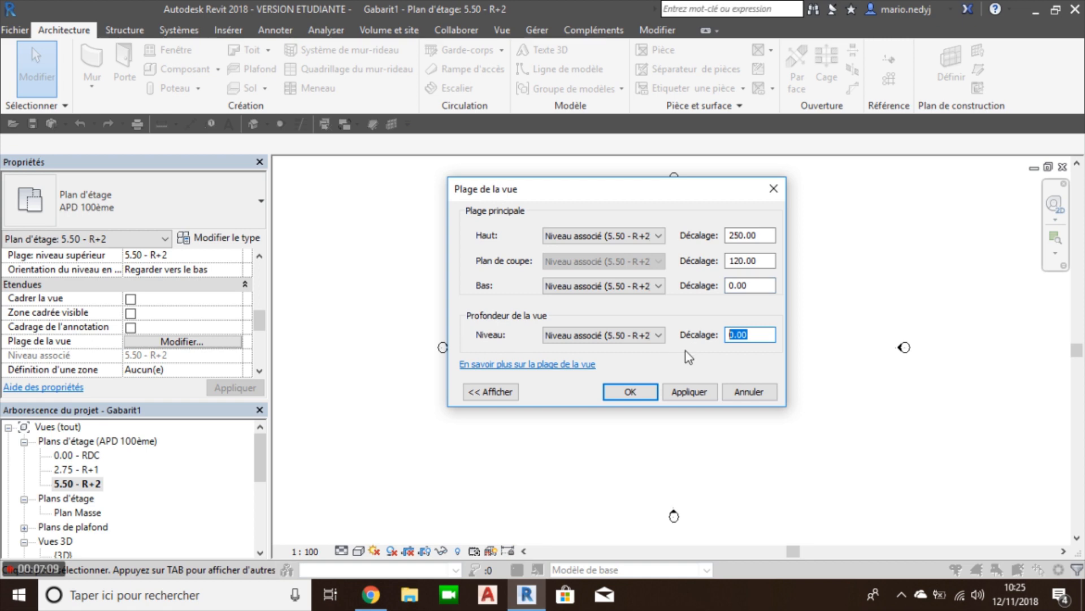
click(629, 391)
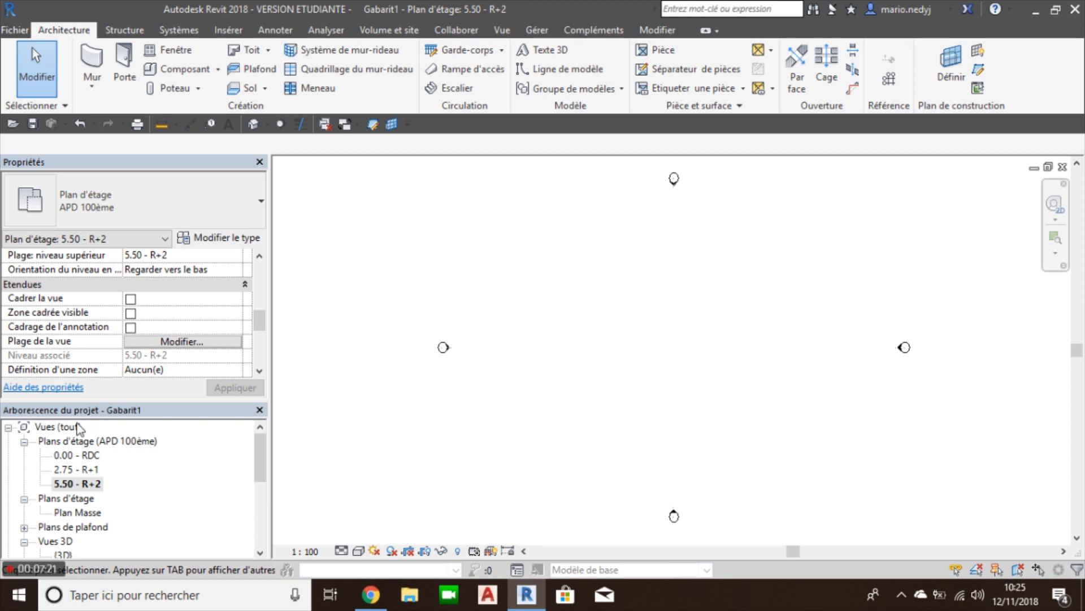
Open the 0.00 - RDC floor plan and duplicate the view with its details
double_click(69, 455)
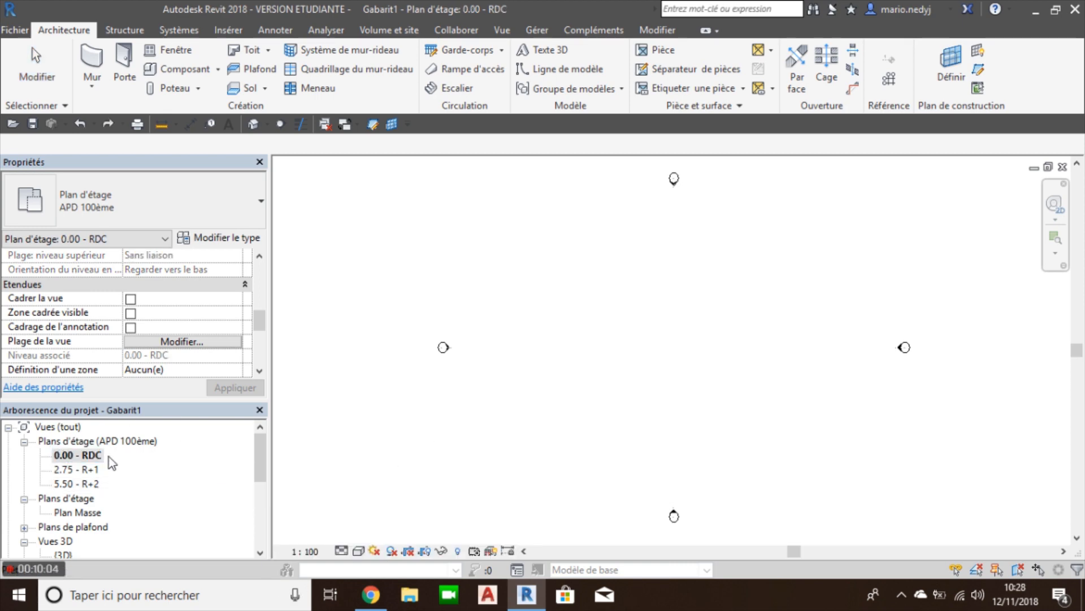
key(ctrl)
key(ctrl)
click(85, 456)
click(540, 508)
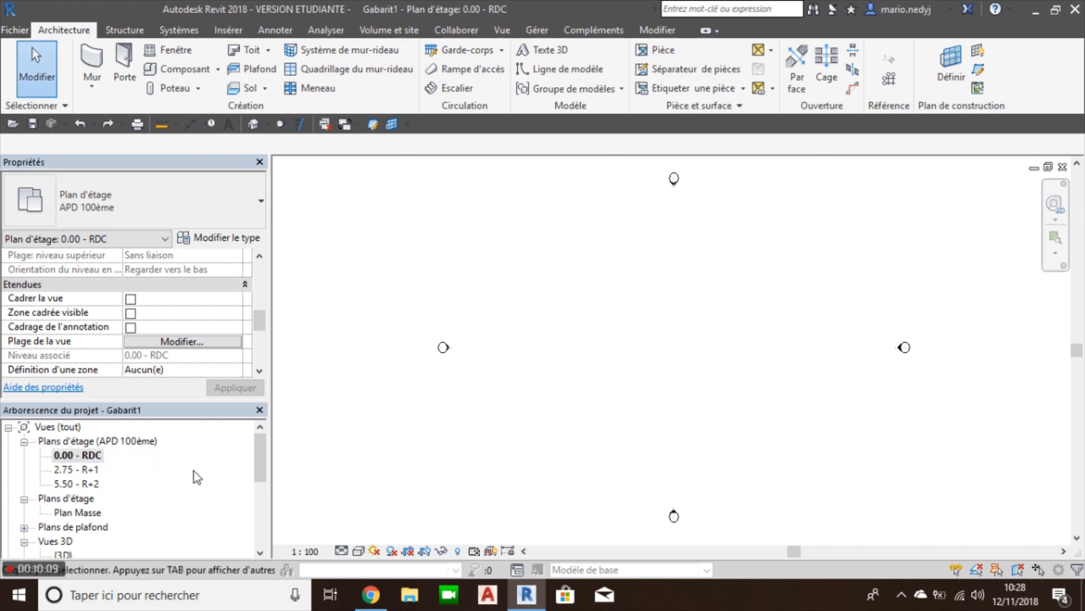
click(80, 456)
right_click(83, 458)
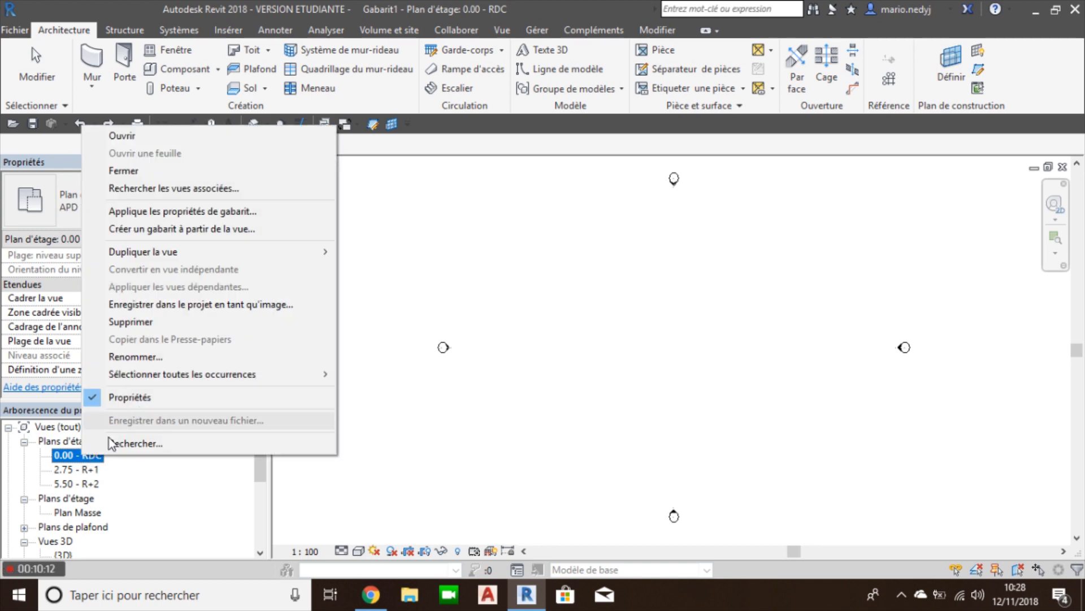
mouse_move(204, 261)
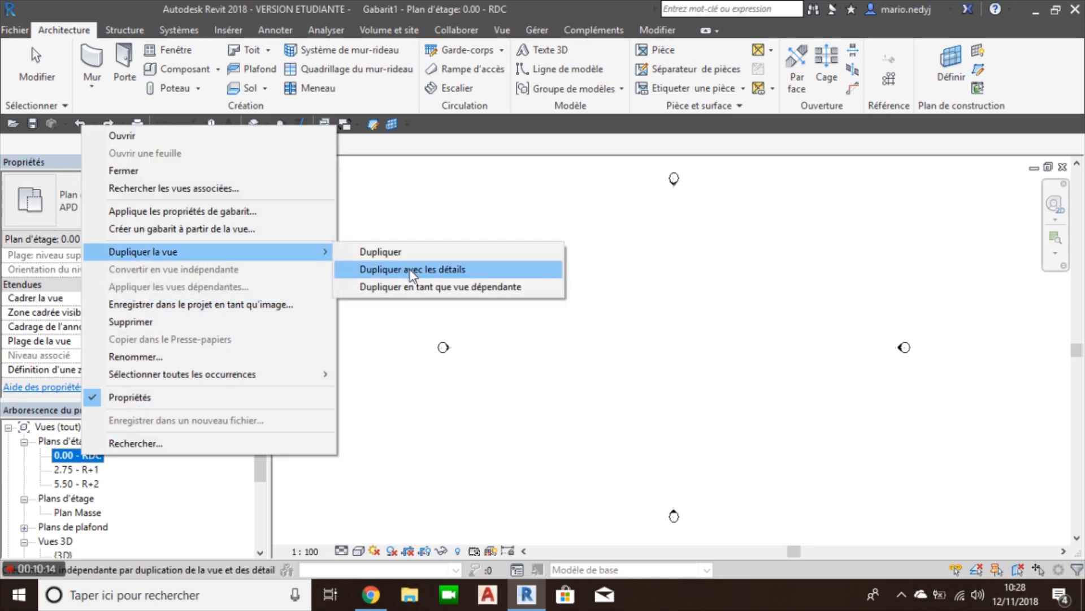
click(409, 270)
Duplicate the view type of the copied RDC plan under the name "PC 50ème" and apply it to the copy
click(95, 470)
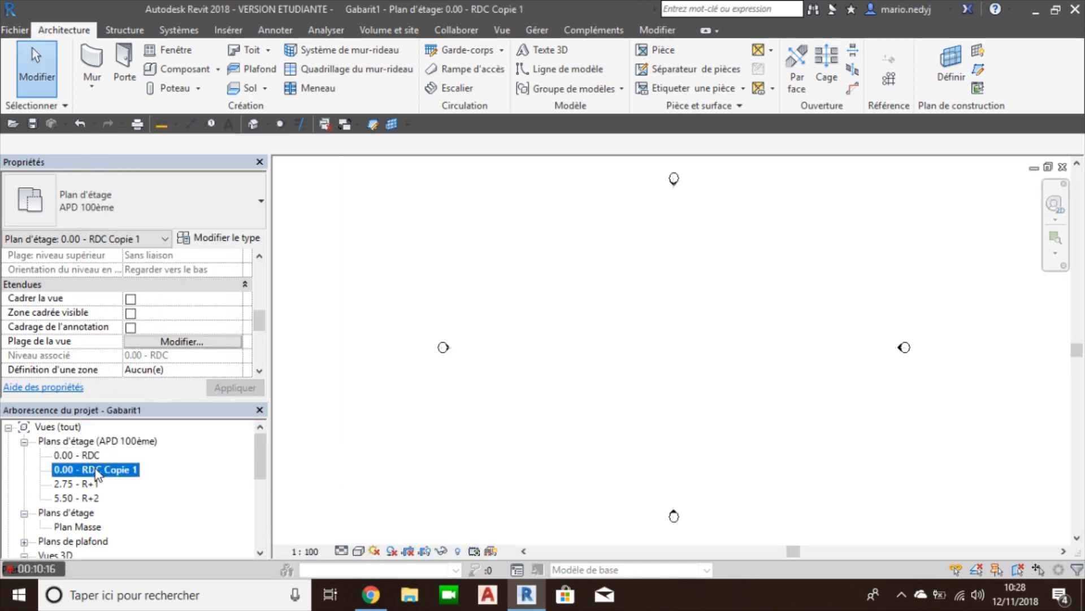
click(232, 238)
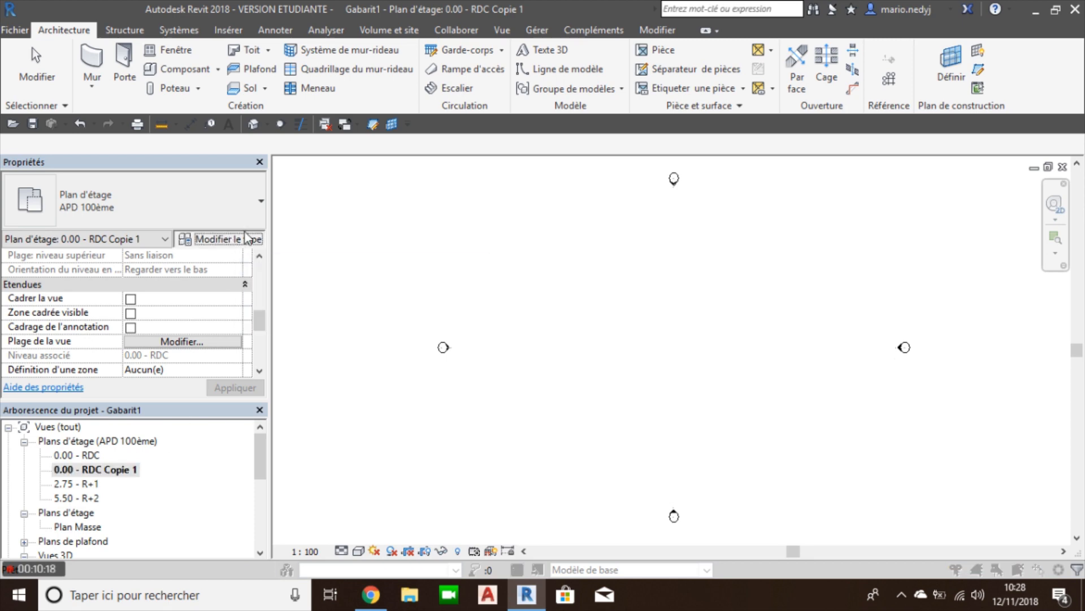
click(654, 116)
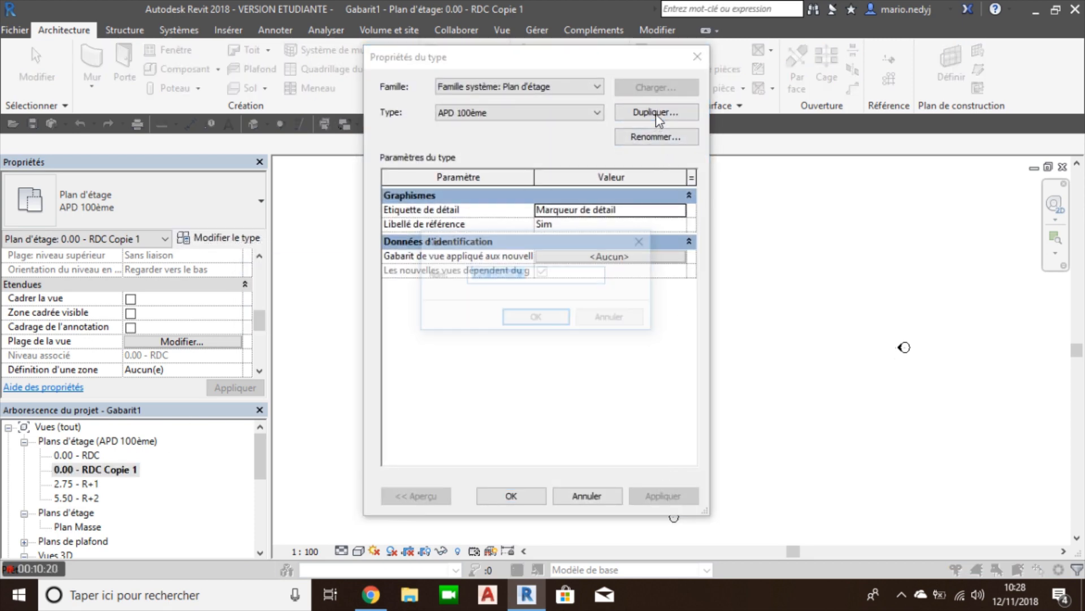
text(PC)
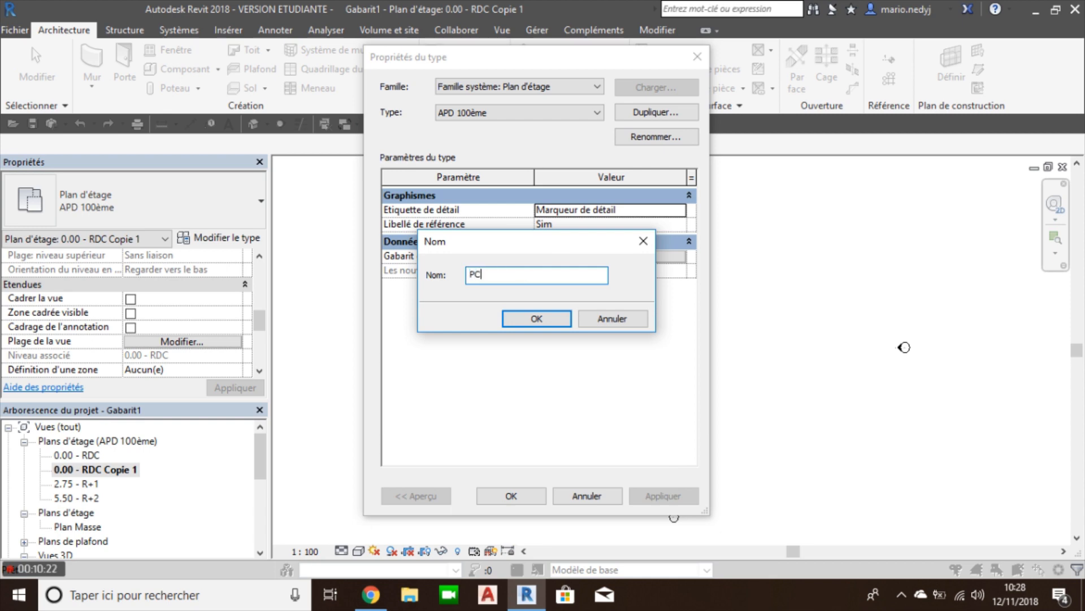
text( 50ème)
click(537, 319)
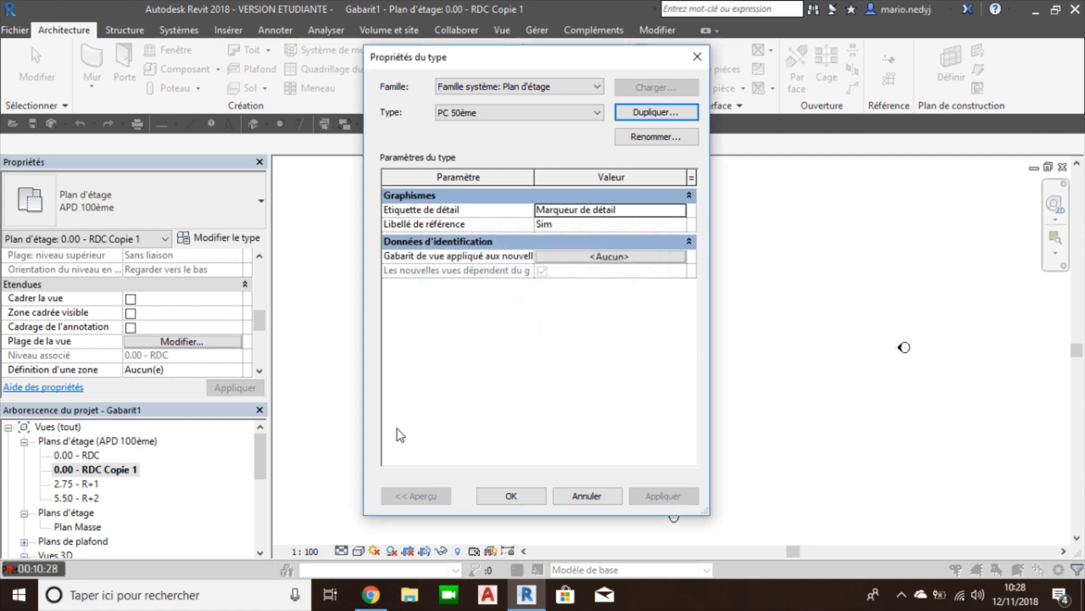
click(499, 496)
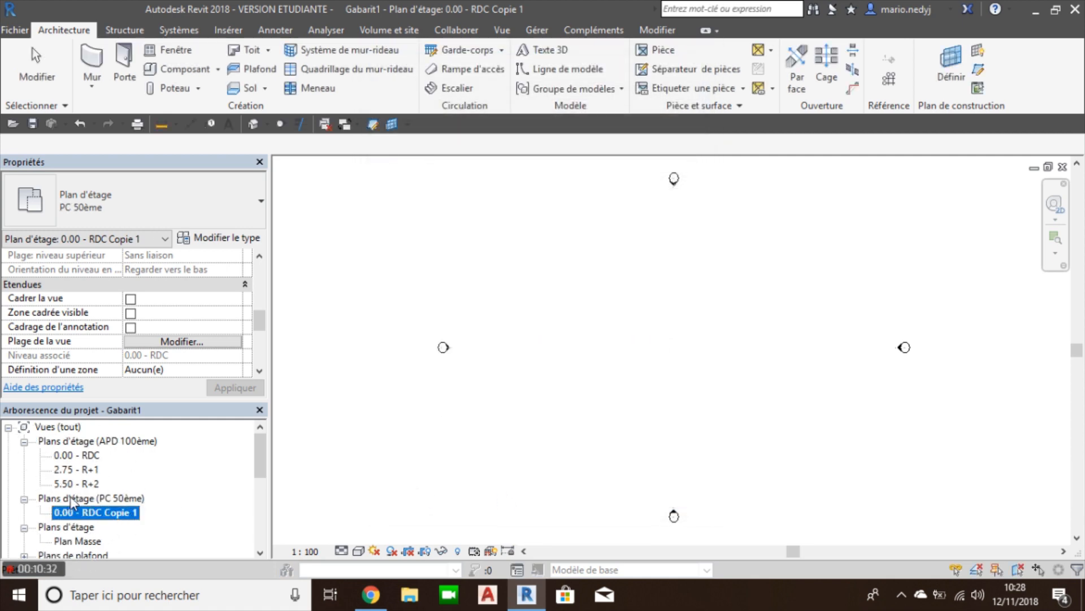
Rename the copied RDC floor plan as "0.00 - RDC - PC 50ème"
scroll(85, 488, down, 1)
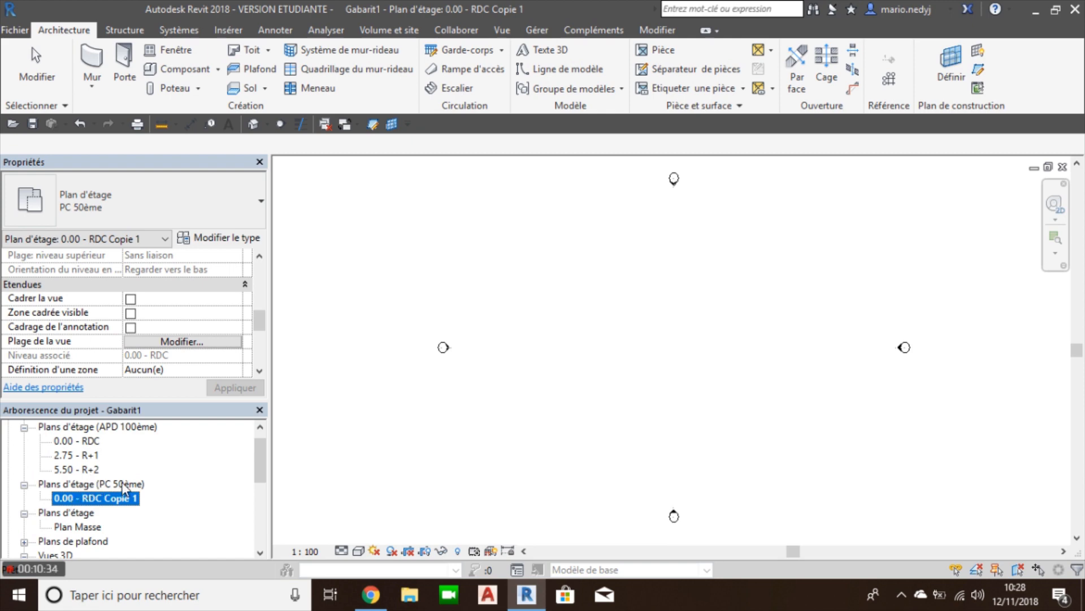
key(F2)
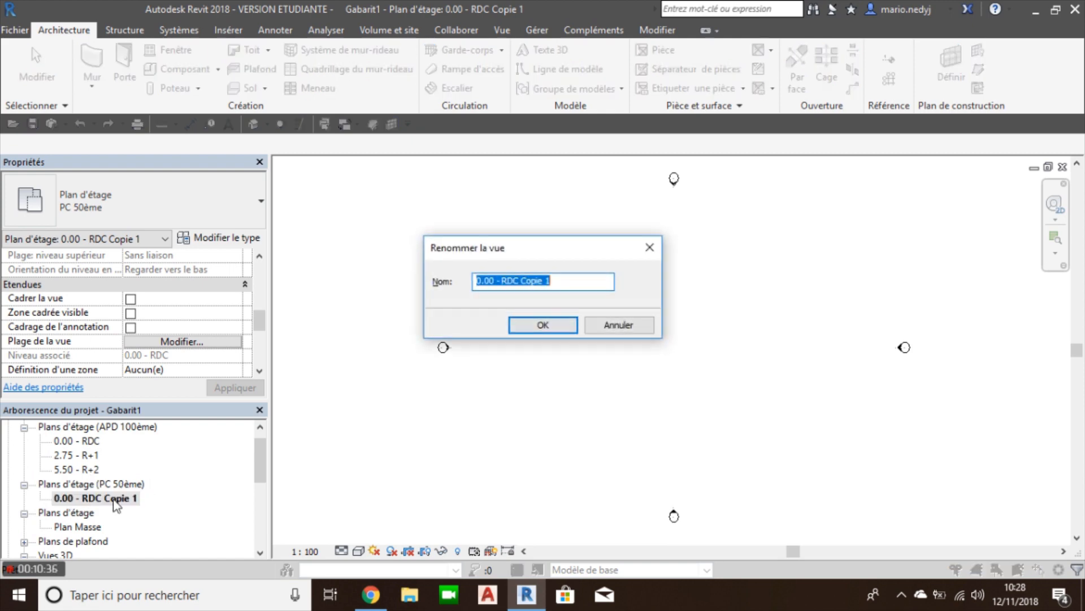
click(567, 285)
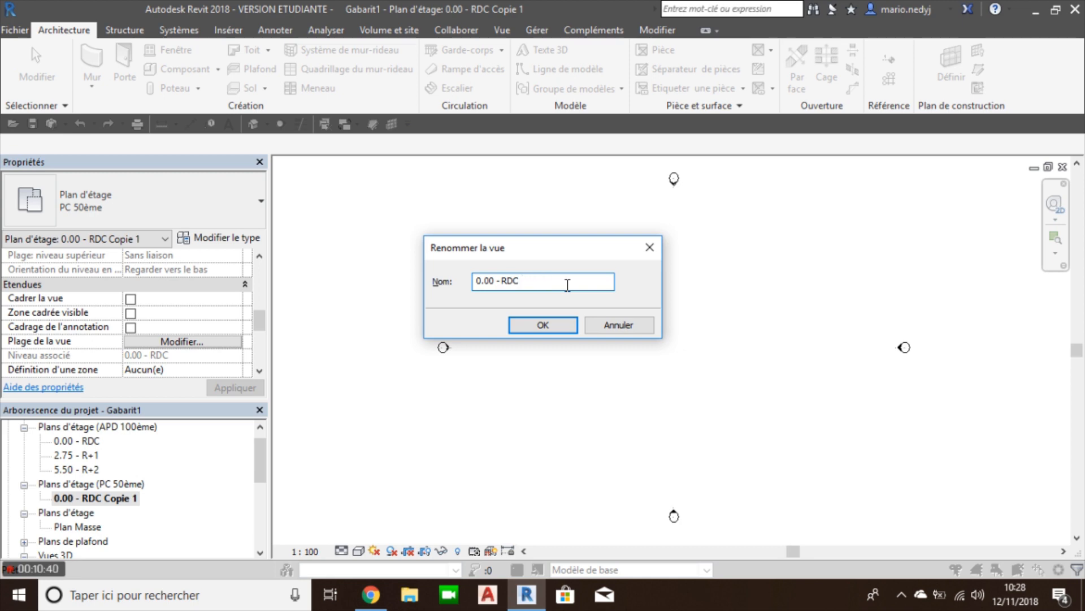
text(PC 50ème)
click(524, 280)
text(-)
drag(578, 281, 430, 285)
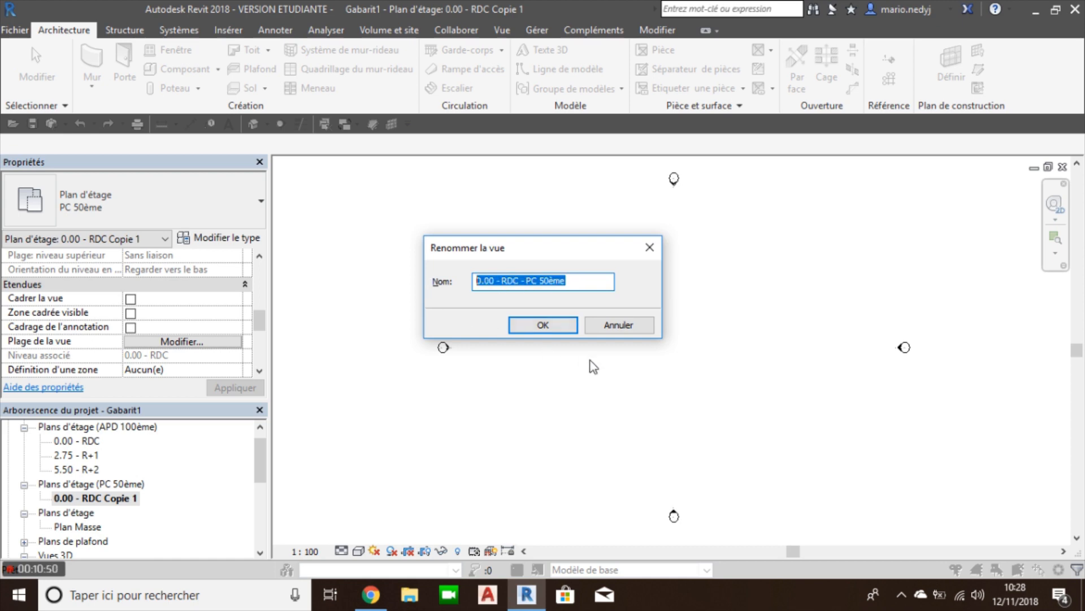
click(559, 331)
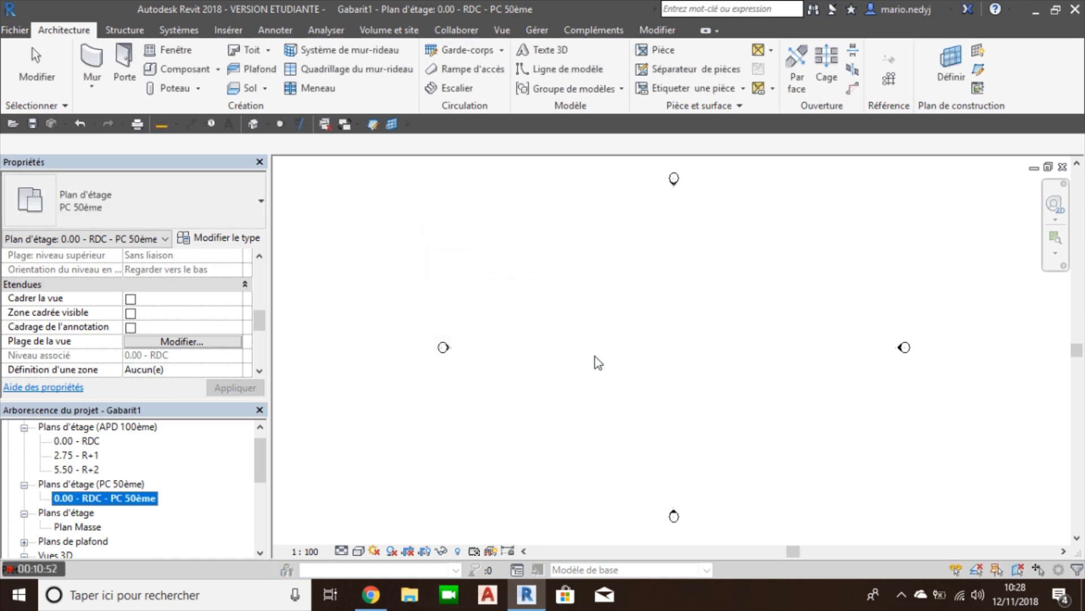
Duplicate the 2.75 - R+1 floor plan with its details and assign the PC 50ème view type to the copy
click(82, 455)
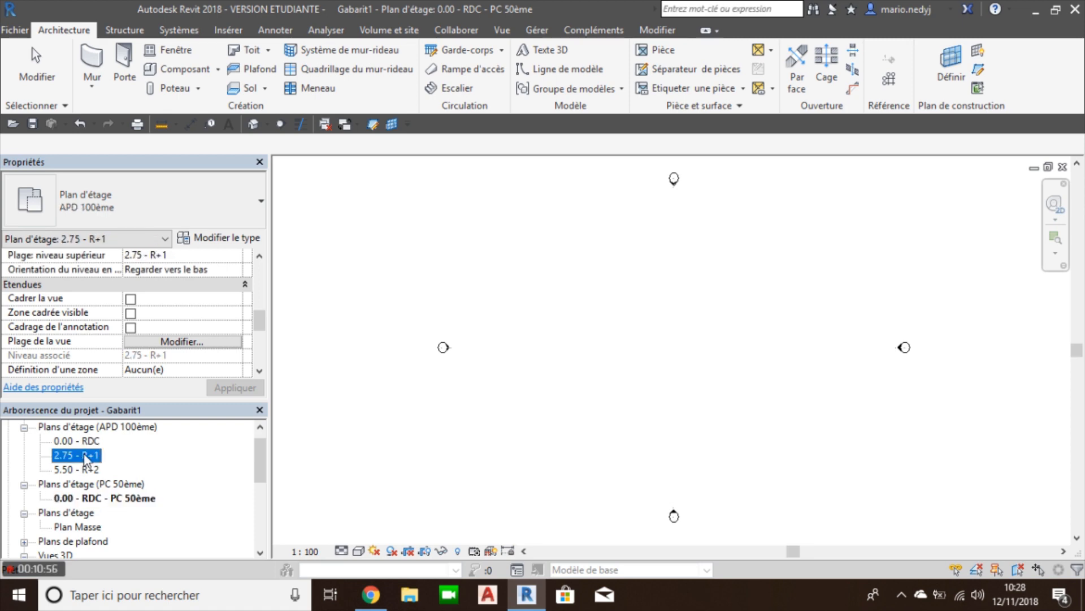
right_click(85, 455)
mouse_move(189, 248)
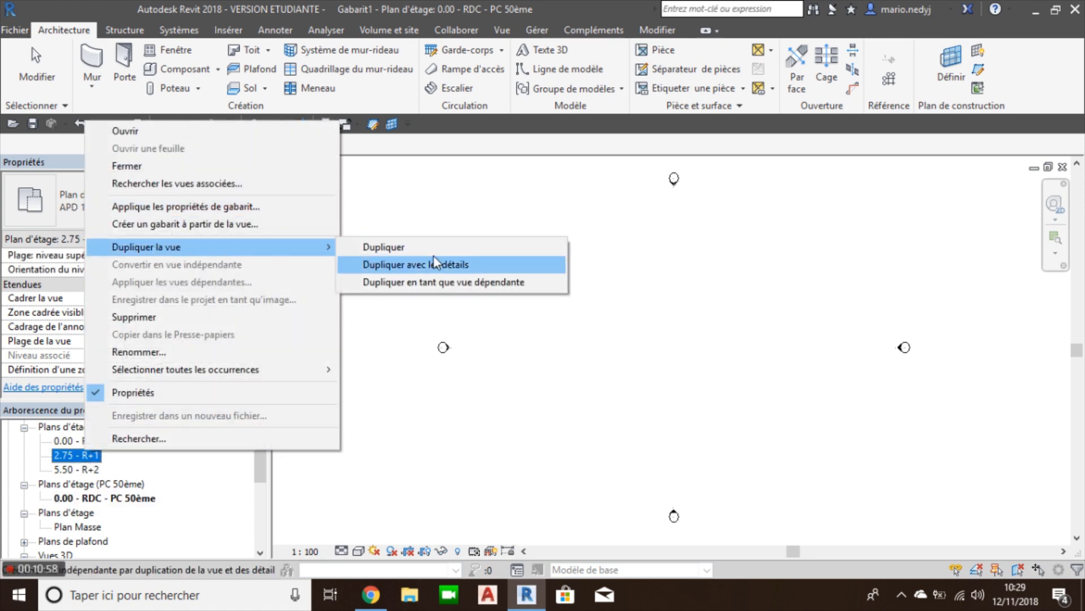
click(433, 264)
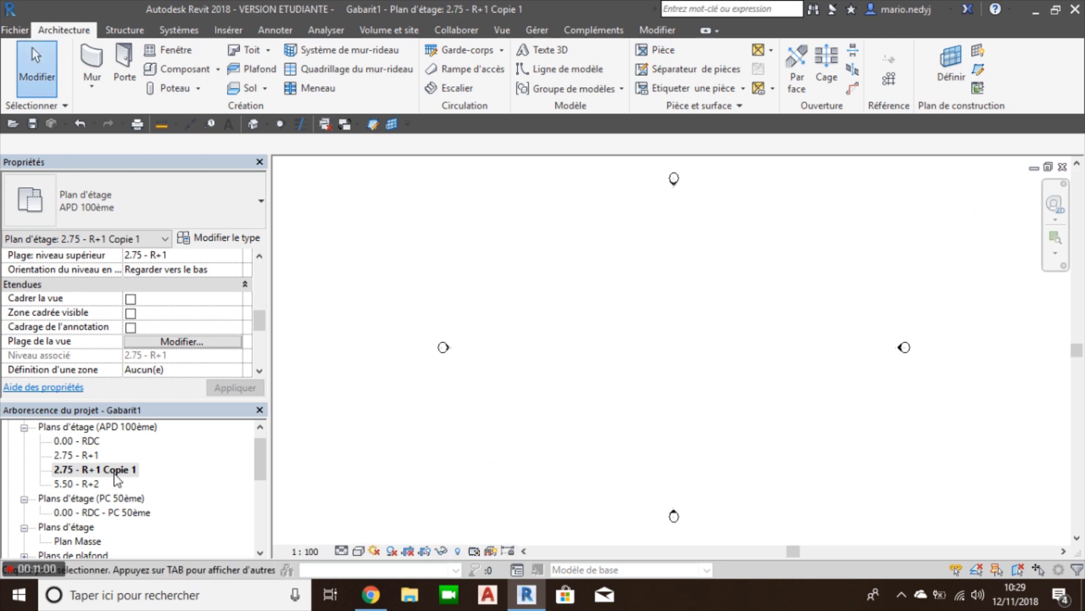
click(135, 469)
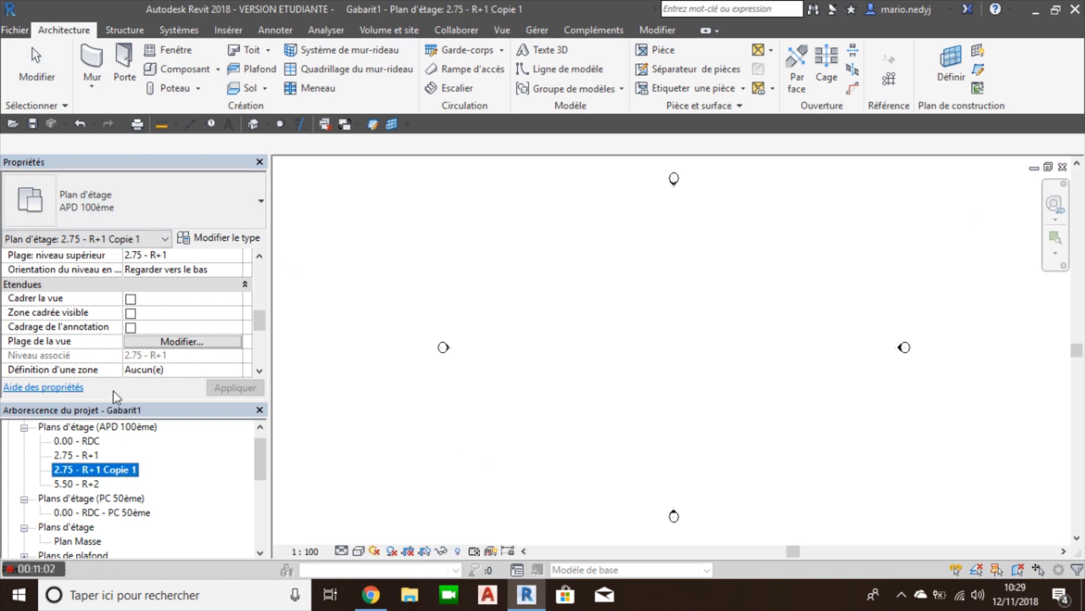
click(116, 205)
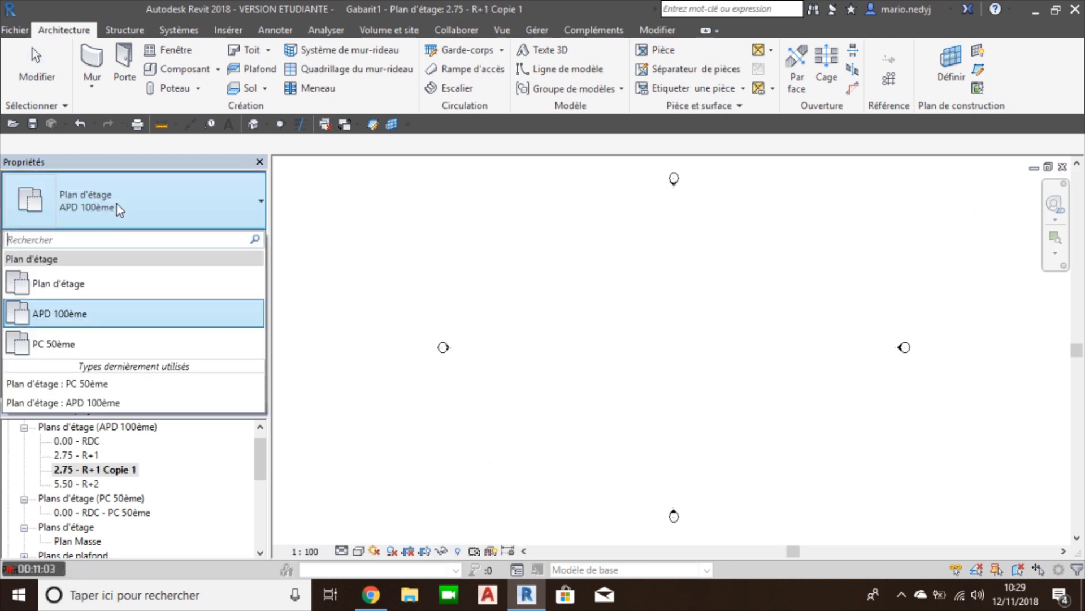
click(59, 344)
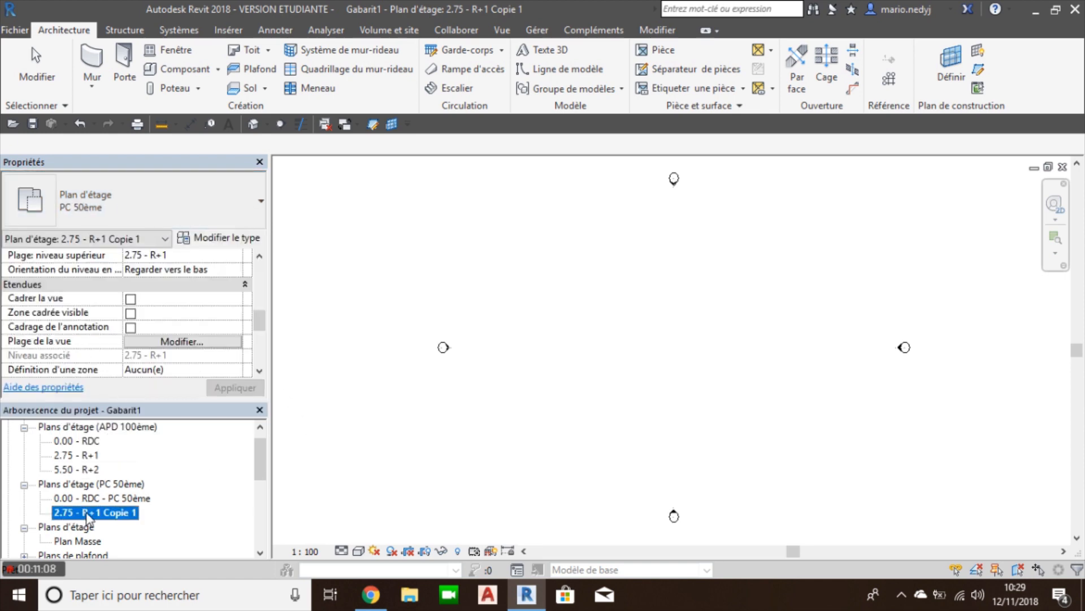
Rename the copied R+1 floor plan as "2.75 - R+1 - PC 50ème"
key(F2)
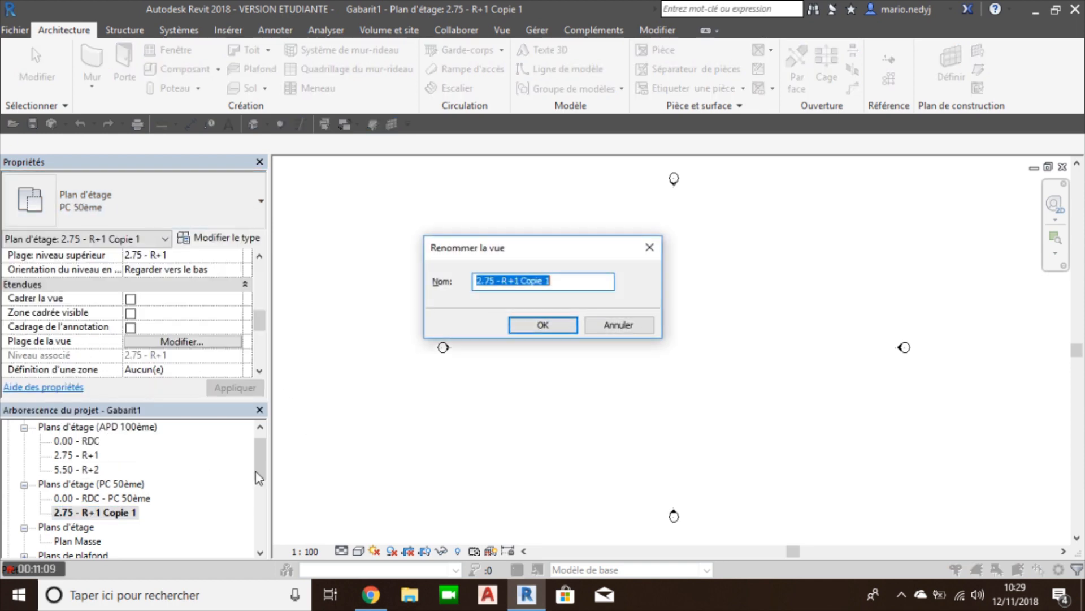
click(573, 284)
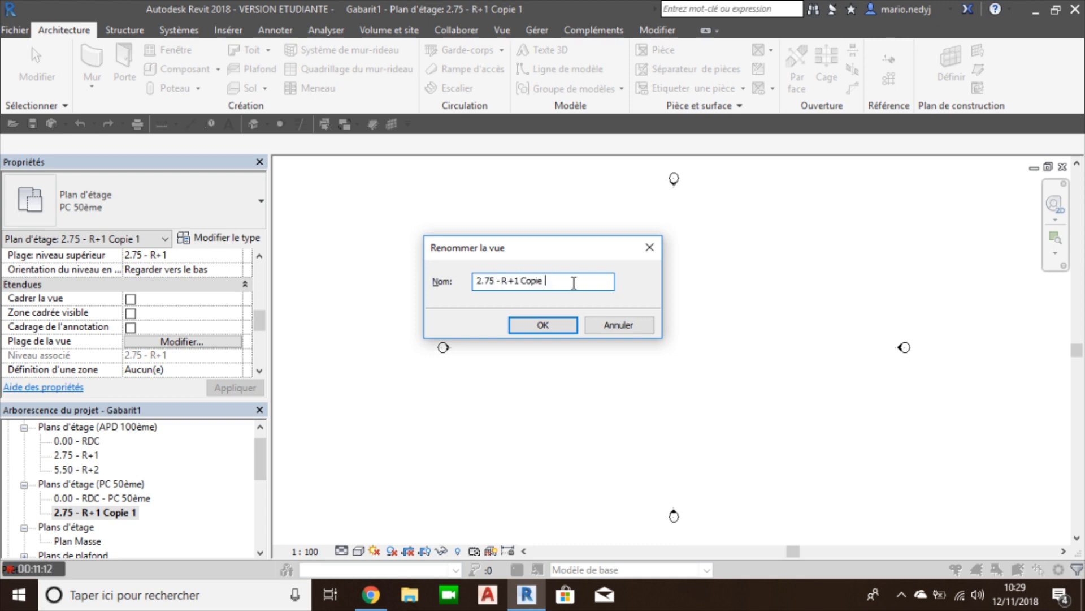
key(BackSpace)
key(BackSpace)
key(BackSpace)
drag(575, 281, 519, 283)
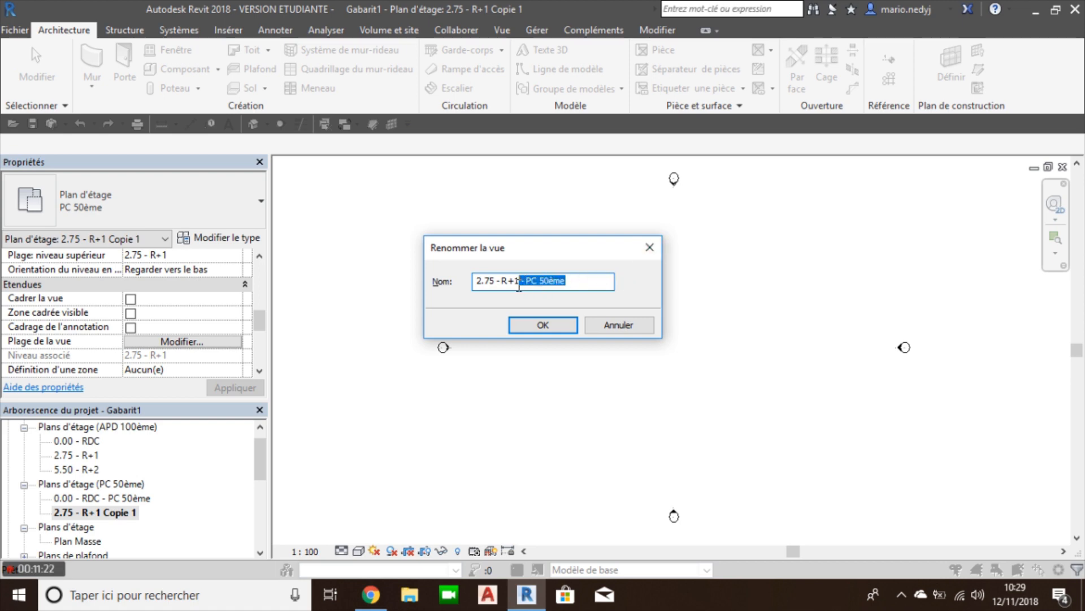
click(552, 326)
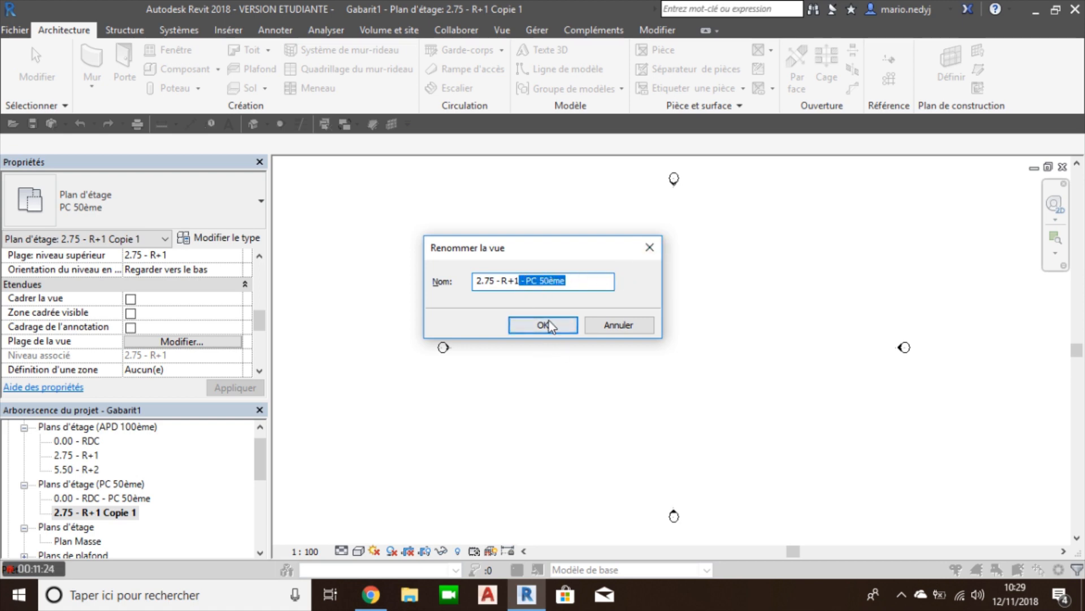
Duplicate the 5.50 - R+2 floor plan of the APD 100ème group with its details
click(77, 470)
right_click(78, 471)
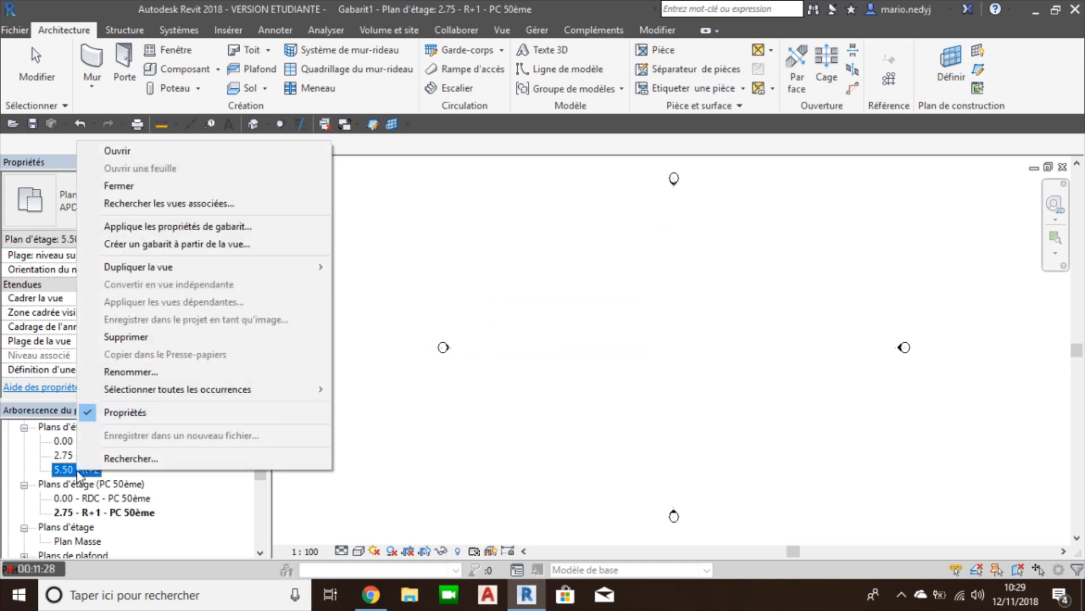
mouse_move(164, 268)
click(411, 280)
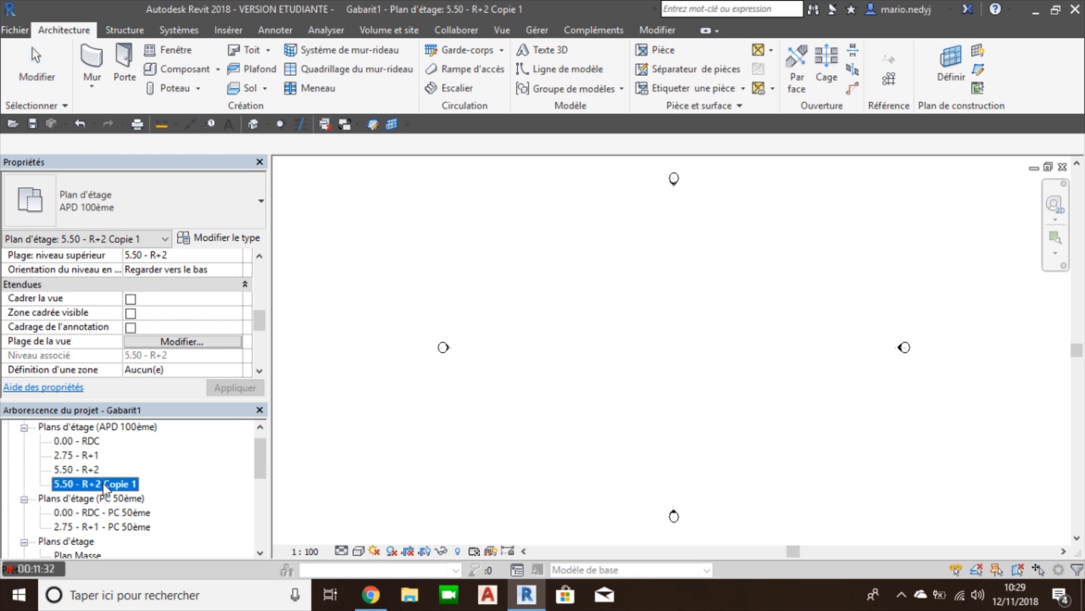
Rename the copied R+2 floor plan as "5.50 - R+2 - PC 50ème" and assign it the PC 50ème view type
click(104, 487)
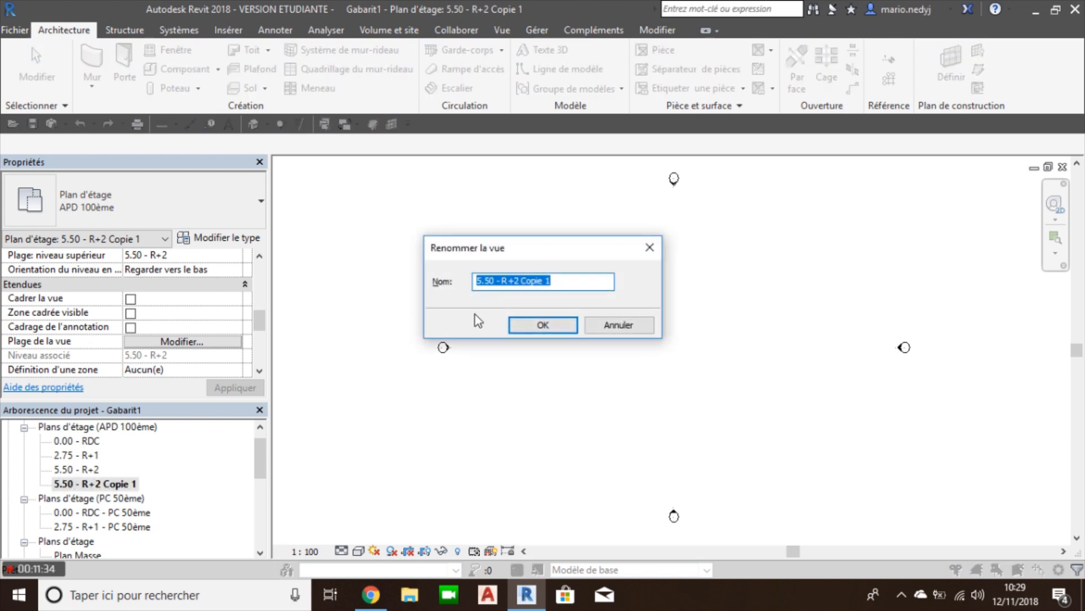
click(580, 283)
drag(579, 283, 521, 288)
text(- PC 50ème)
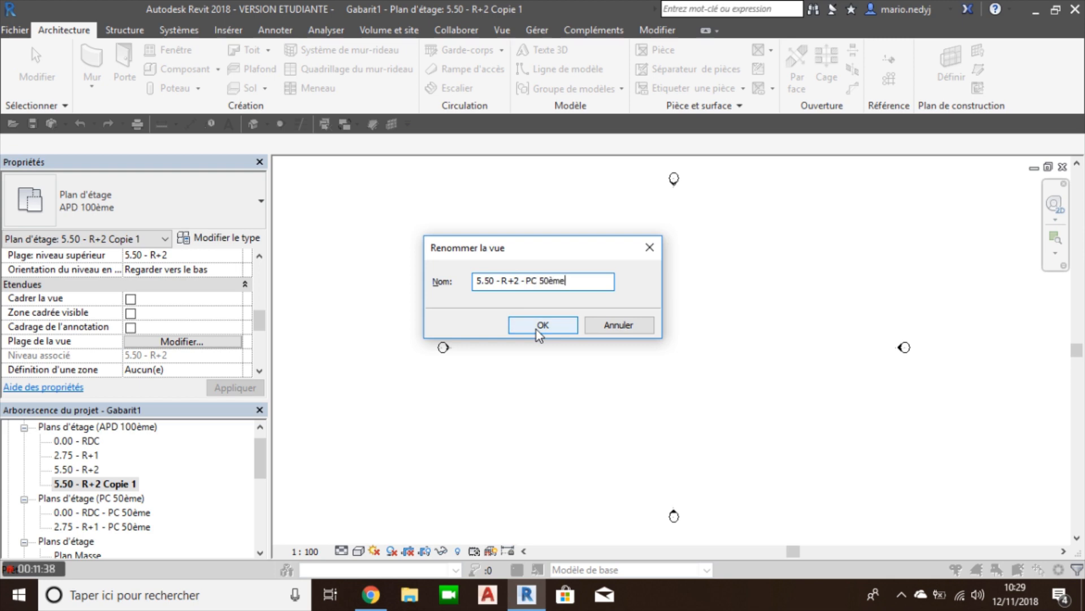
click(542, 326)
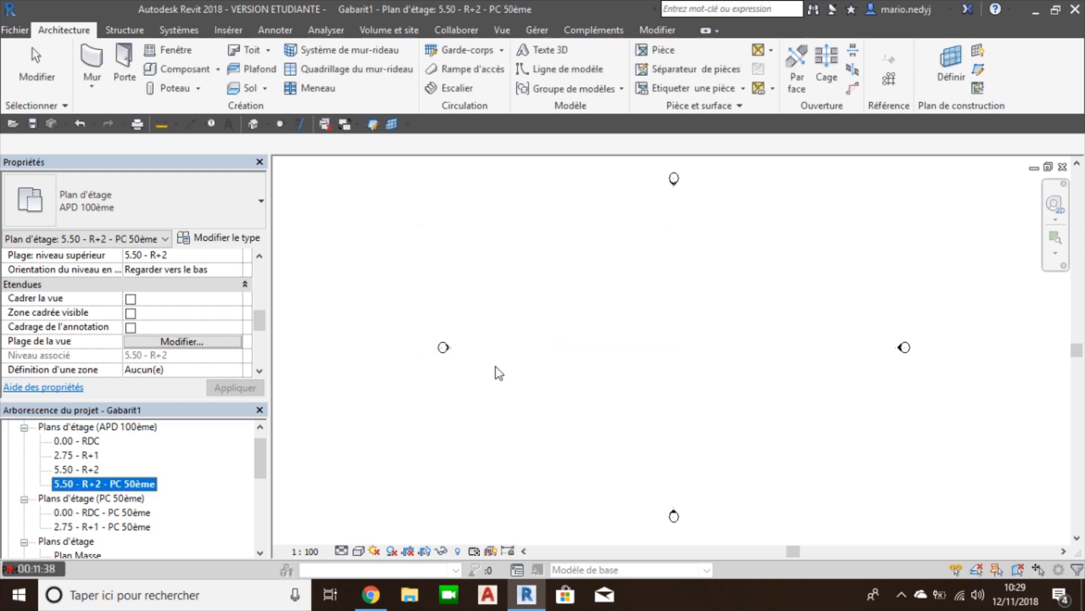
click(116, 205)
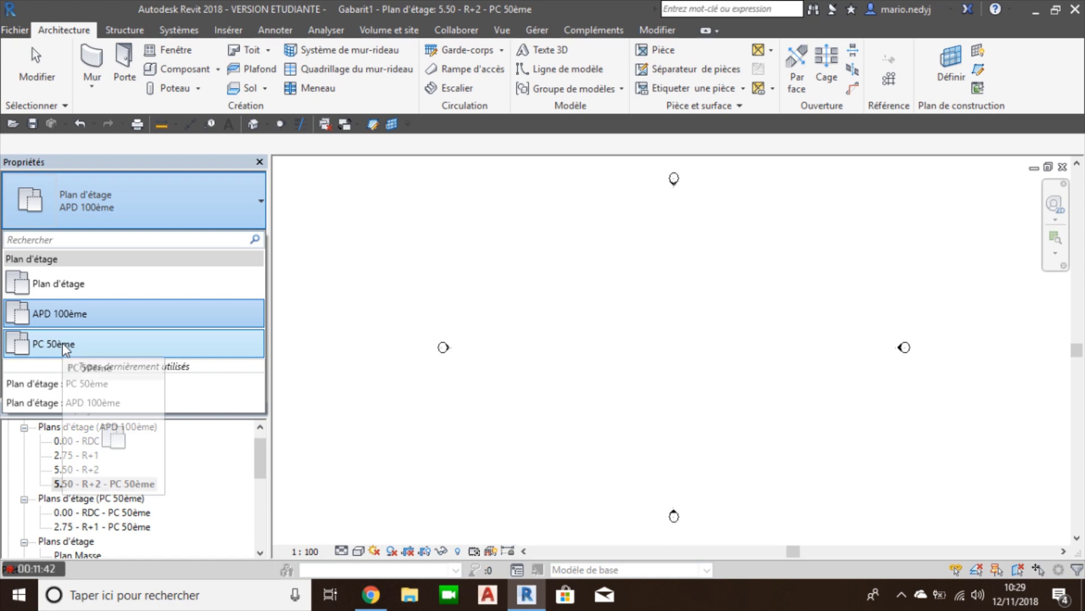
click(62, 343)
Set the view scale of the 0.00 - RDC - PC 50ème and 2.75 - R+1 - PC 50ème floor plans to 1:50
scroll(110, 483, down, 1)
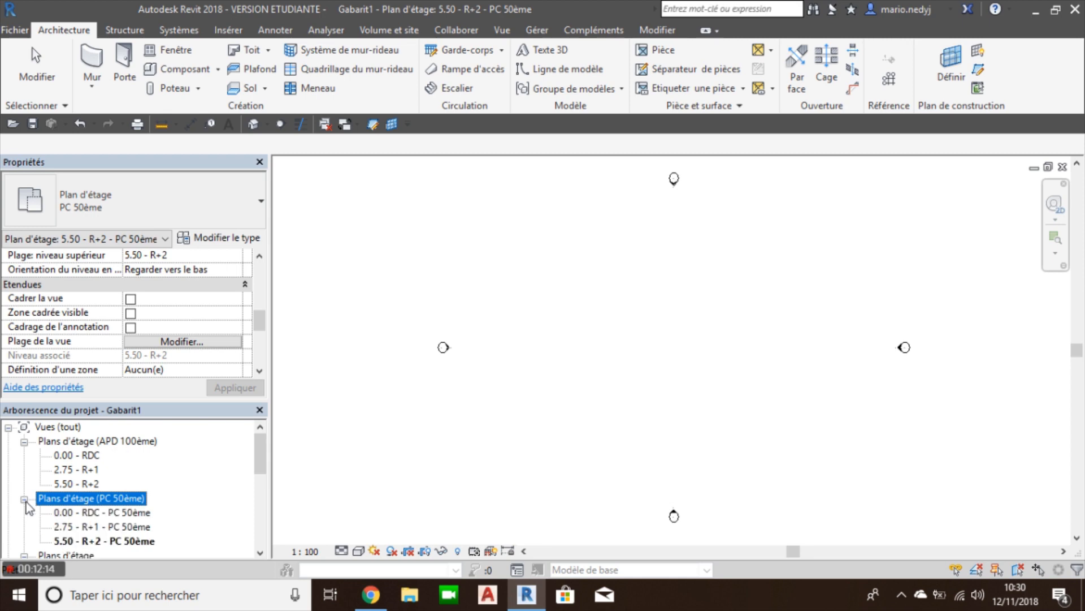
scroll(79, 523, down, 1)
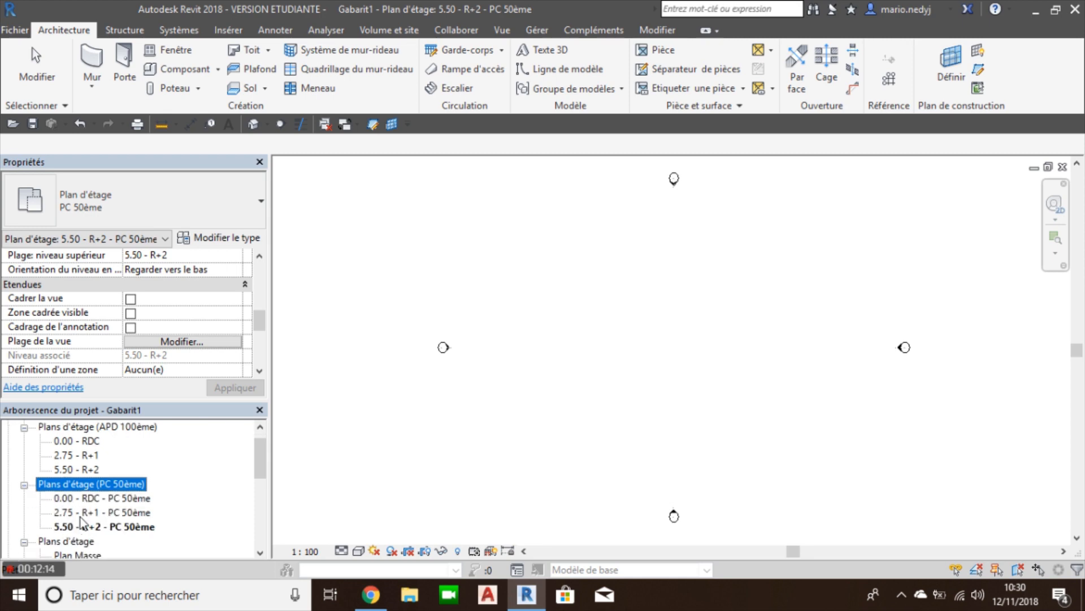
click(94, 500)
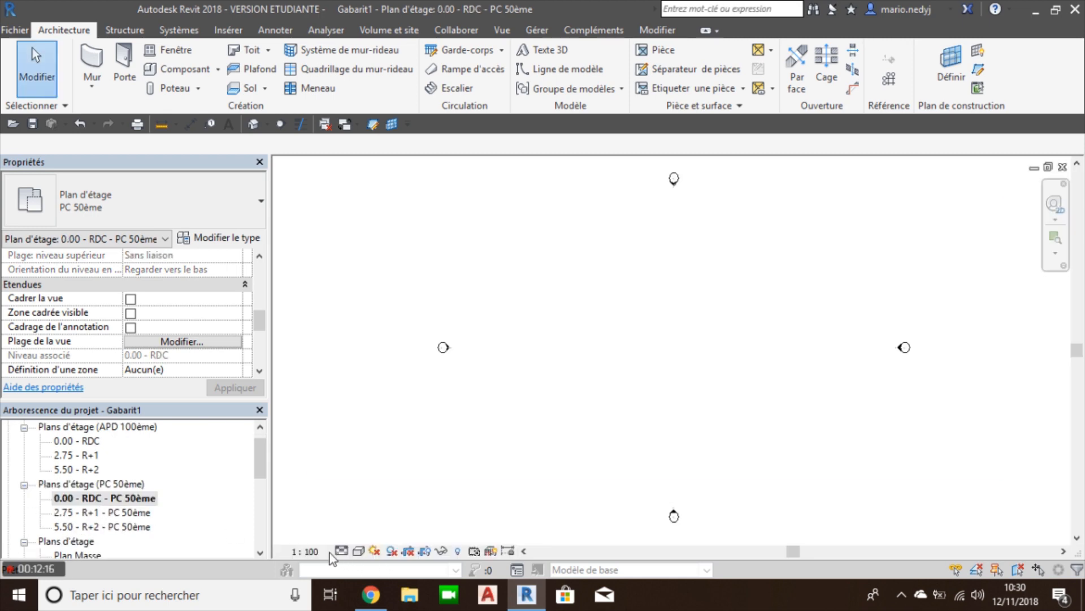
click(307, 552)
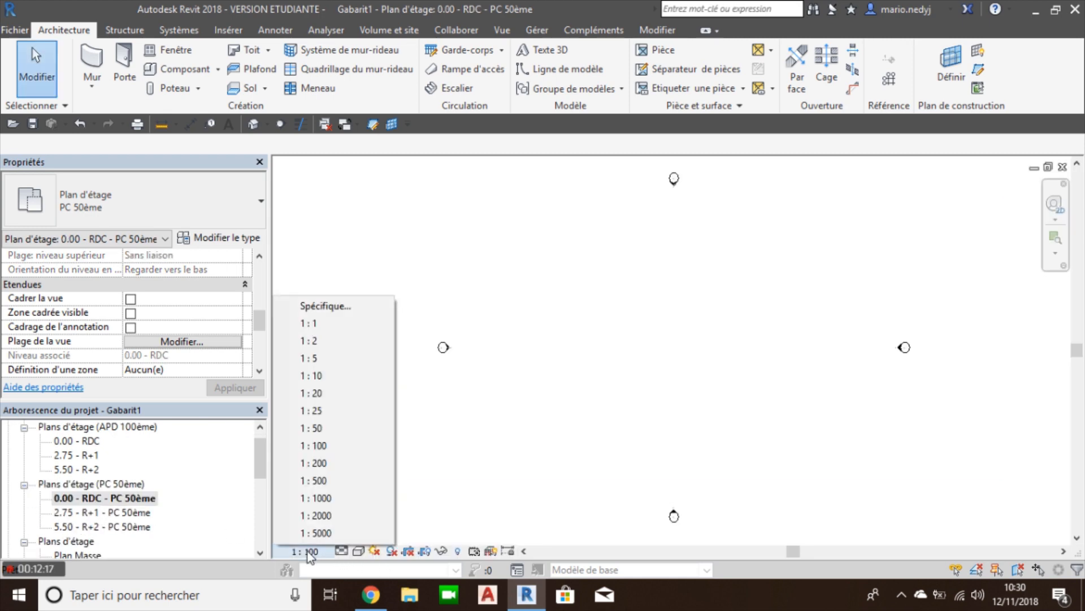
click(320, 432)
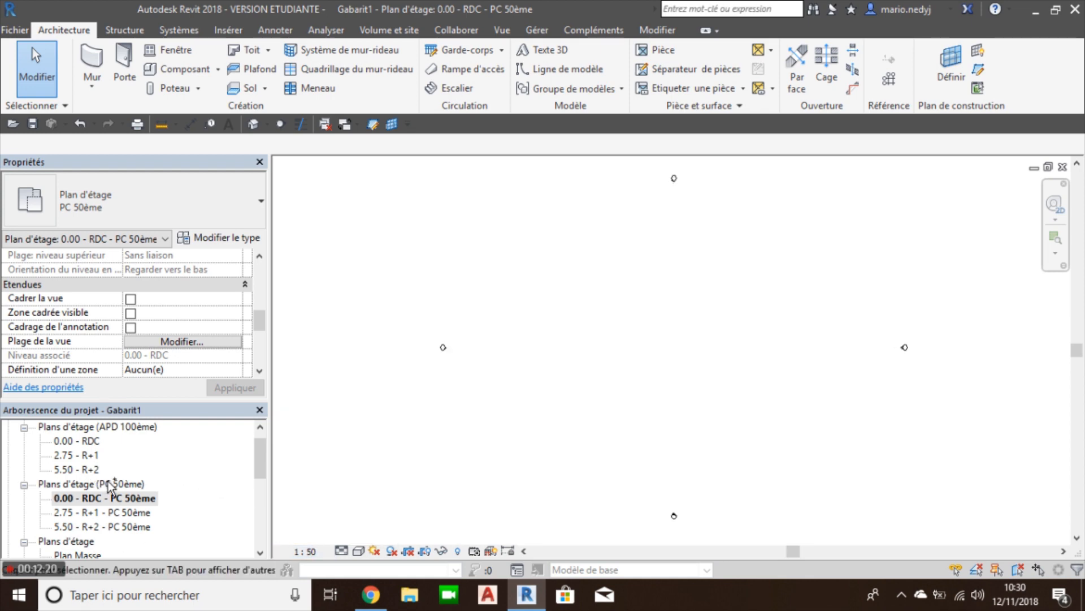
double_click(101, 513)
click(309, 551)
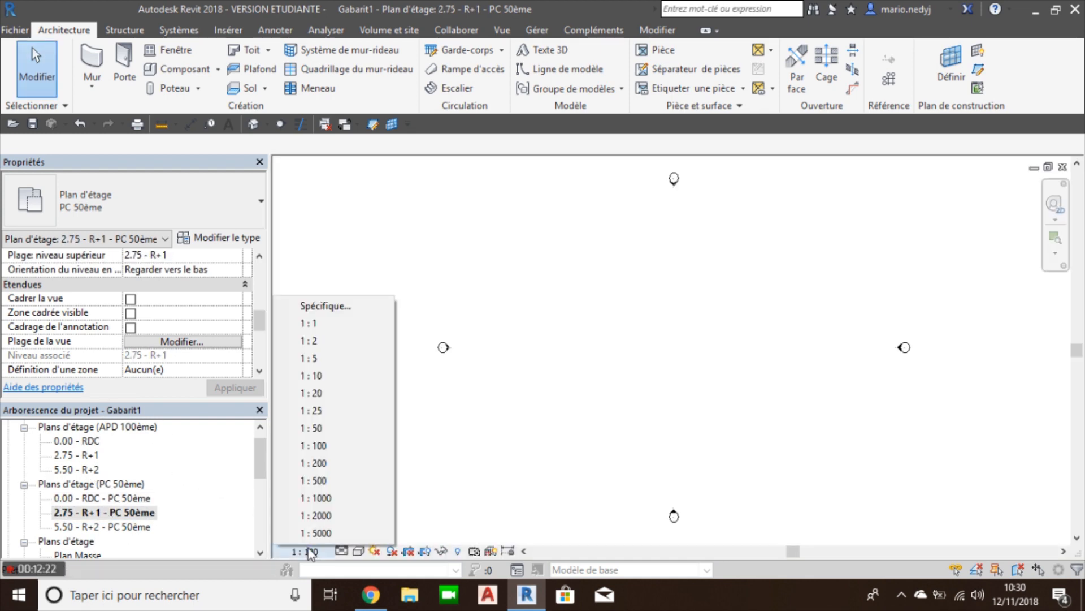
click(315, 428)
Open the 5.50 - R+2 - PC 50ème floor plan and set its view scale to 1:50
click(120, 526)
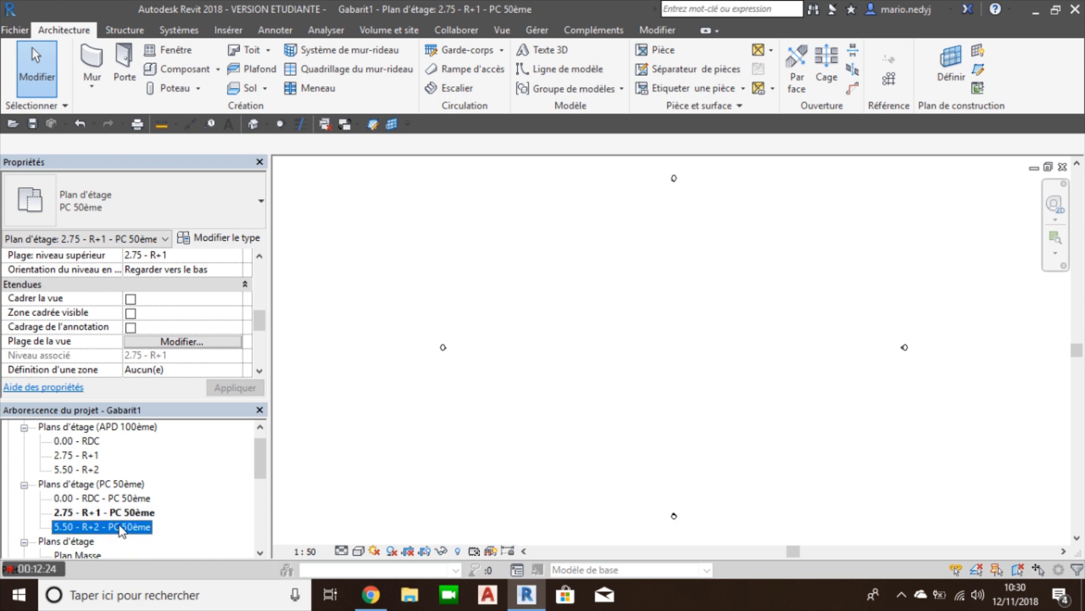
double_click(120, 527)
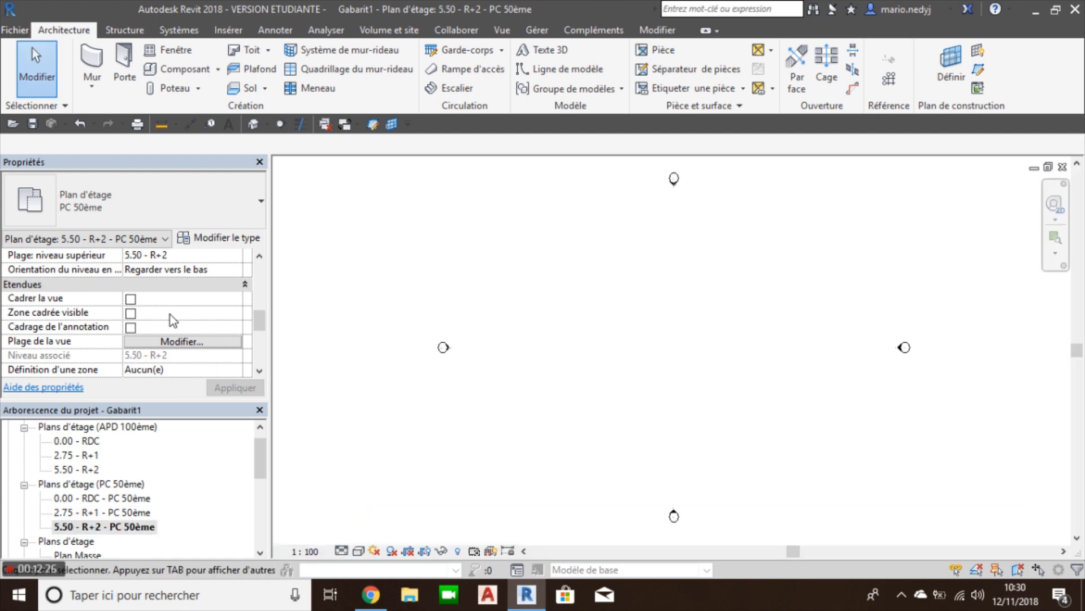
click(208, 270)
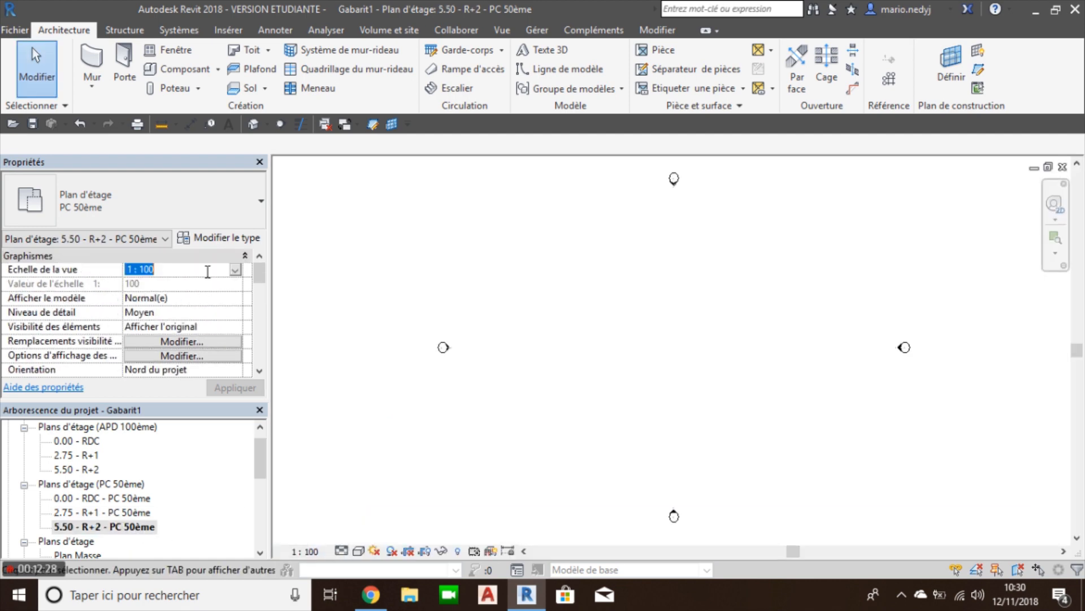
click(233, 271)
click(161, 290)
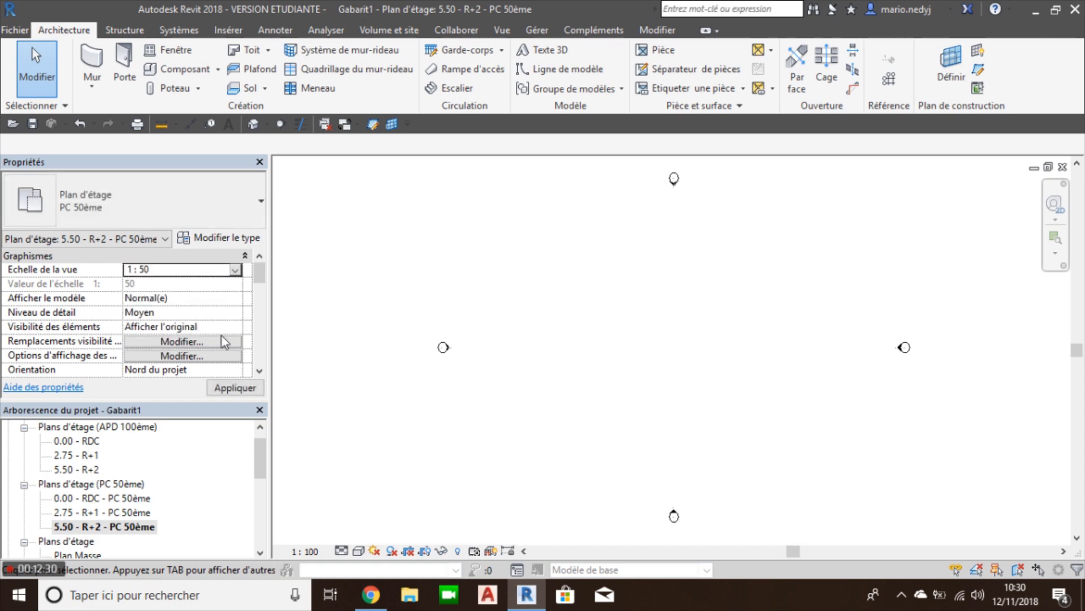
click(243, 388)
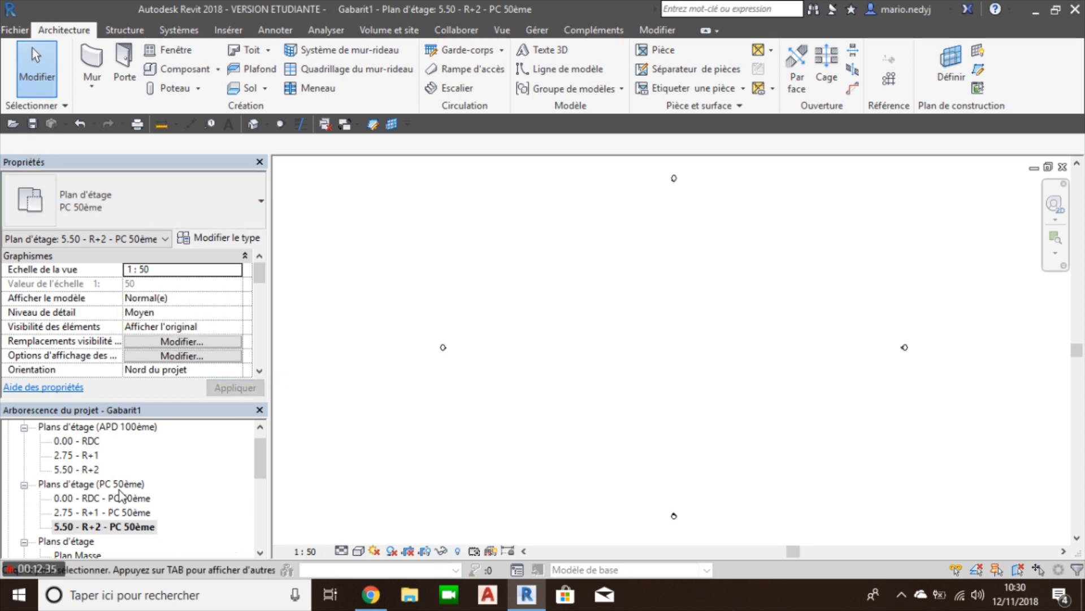
Open the Plan Masse floor plan
scroll(121, 496, down, 1)
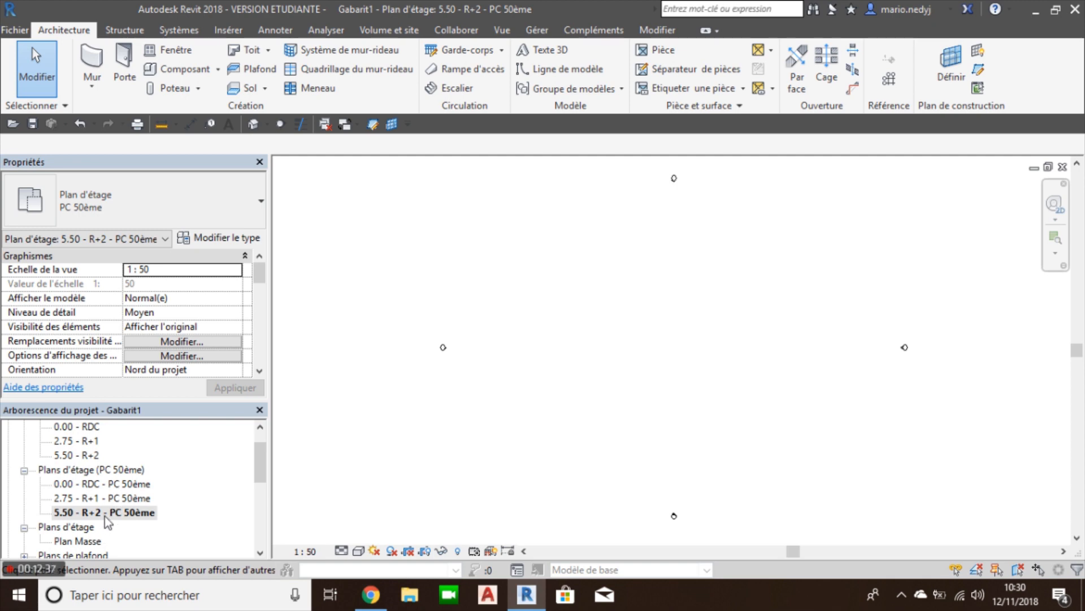
scroll(107, 519, down, 1)
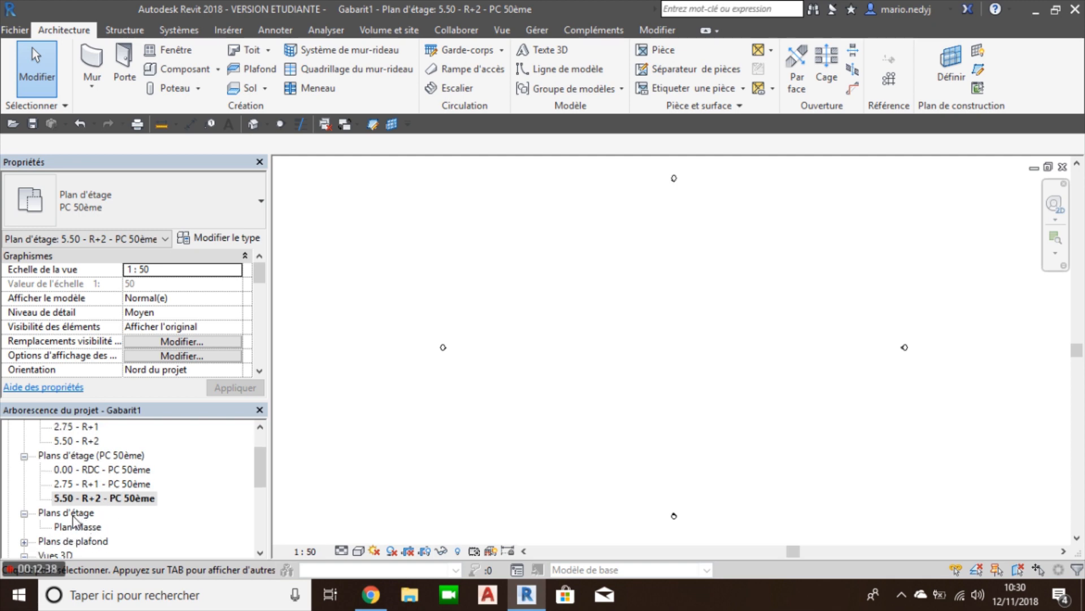
click(72, 512)
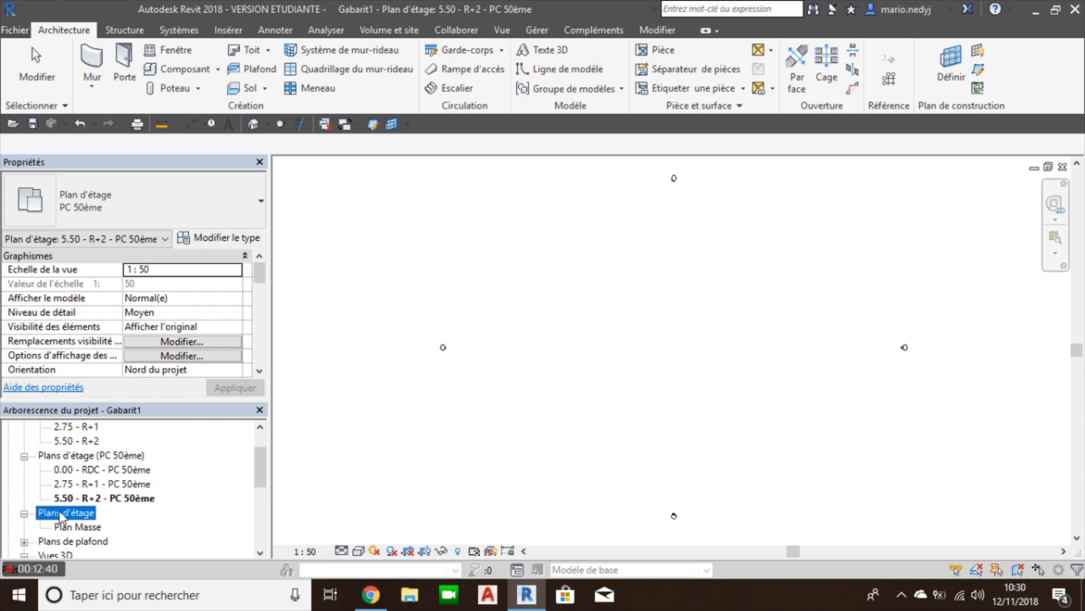
scroll(76, 514, down, 1)
click(78, 512)
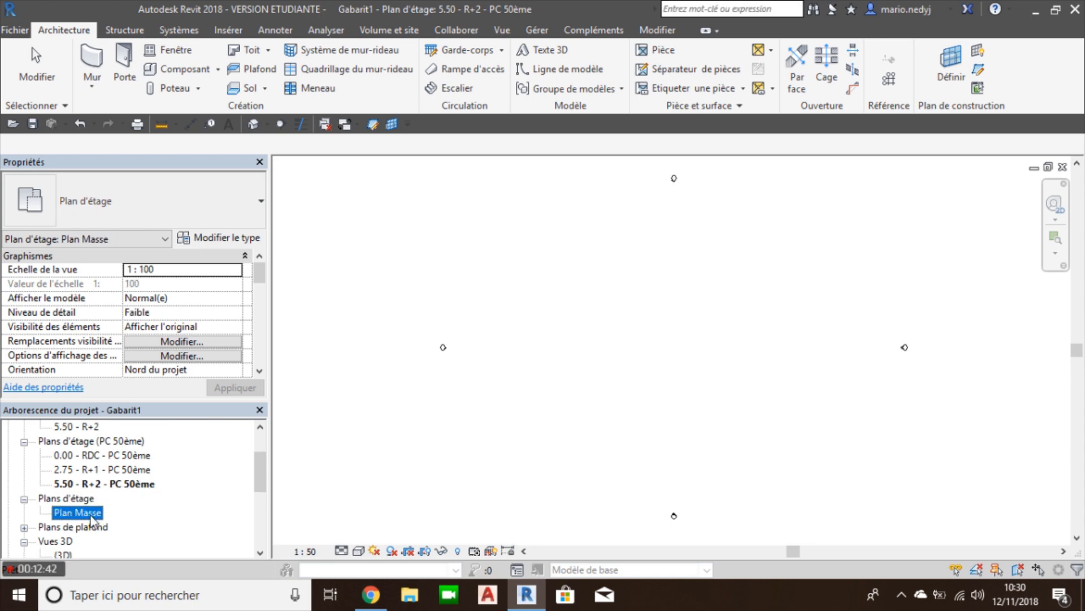
double_click(81, 516)
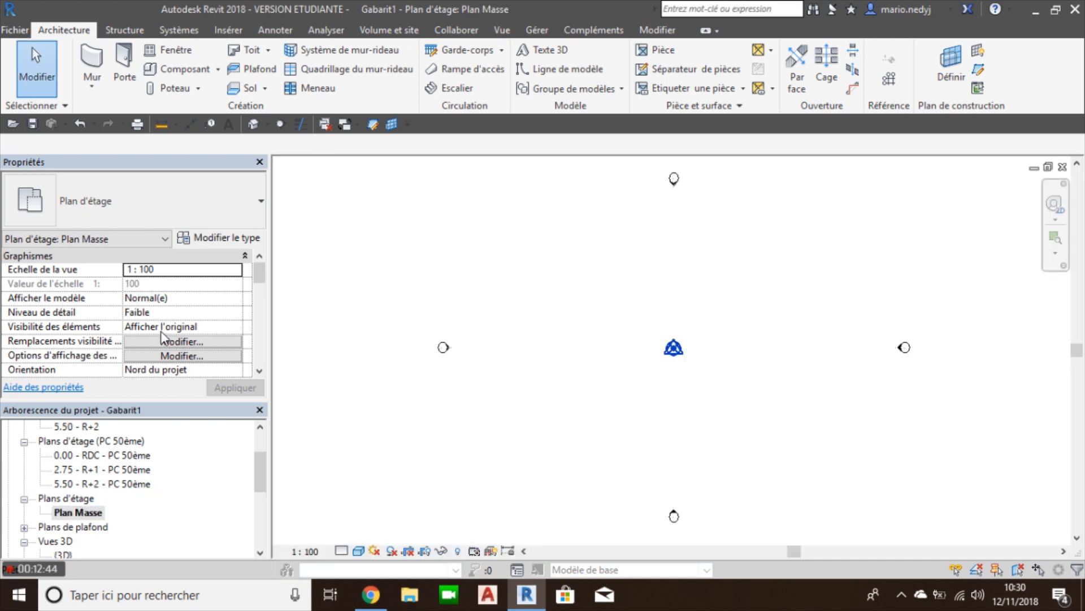
Review the Plan Masse view range, checking the top, cut plane, bottom and view depth levels and offsets
scroll(190, 314, down, 2)
scroll(188, 313, down, 5)
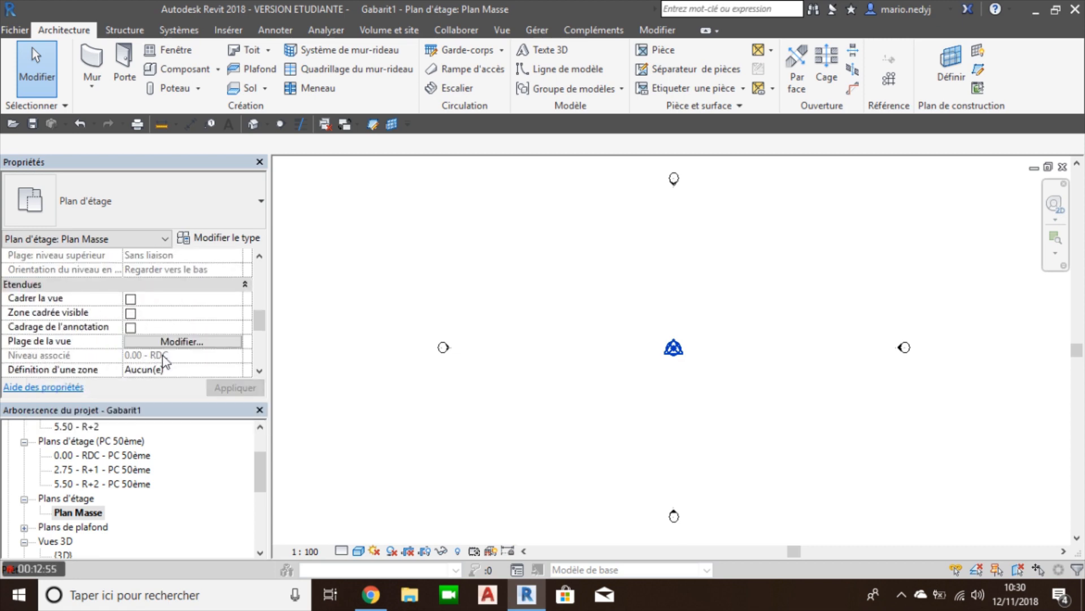
key(ctrl)
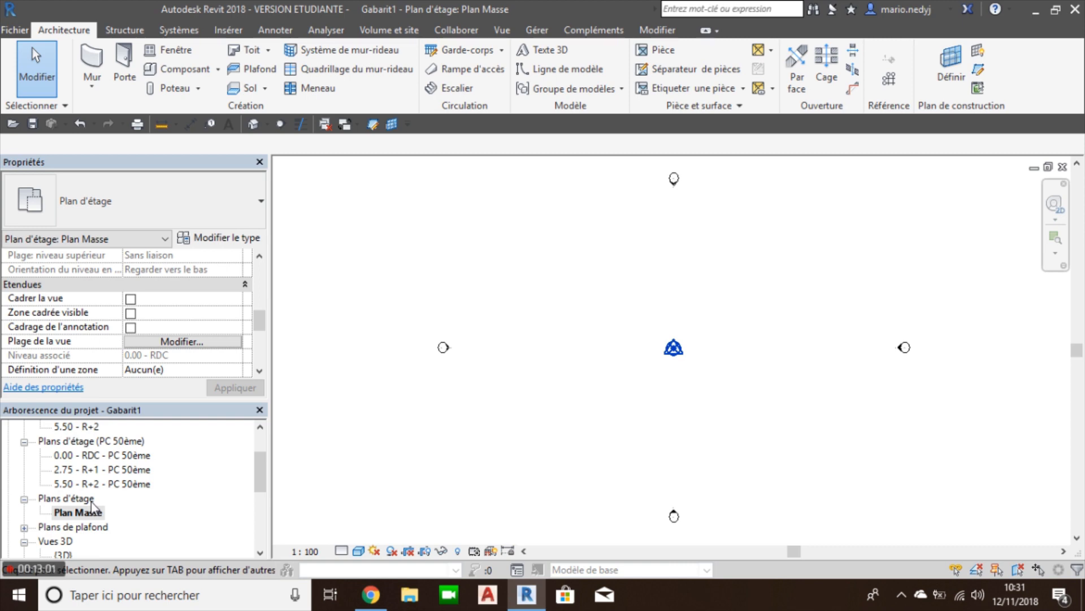
click(150, 342)
drag(596, 187, 502, 170)
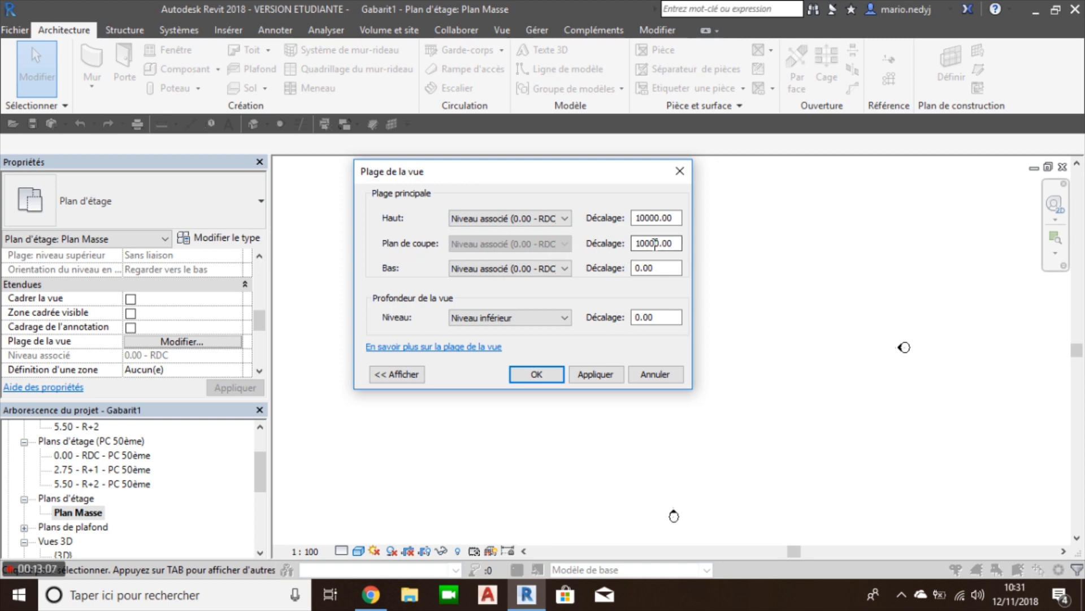
drag(677, 245, 635, 241)
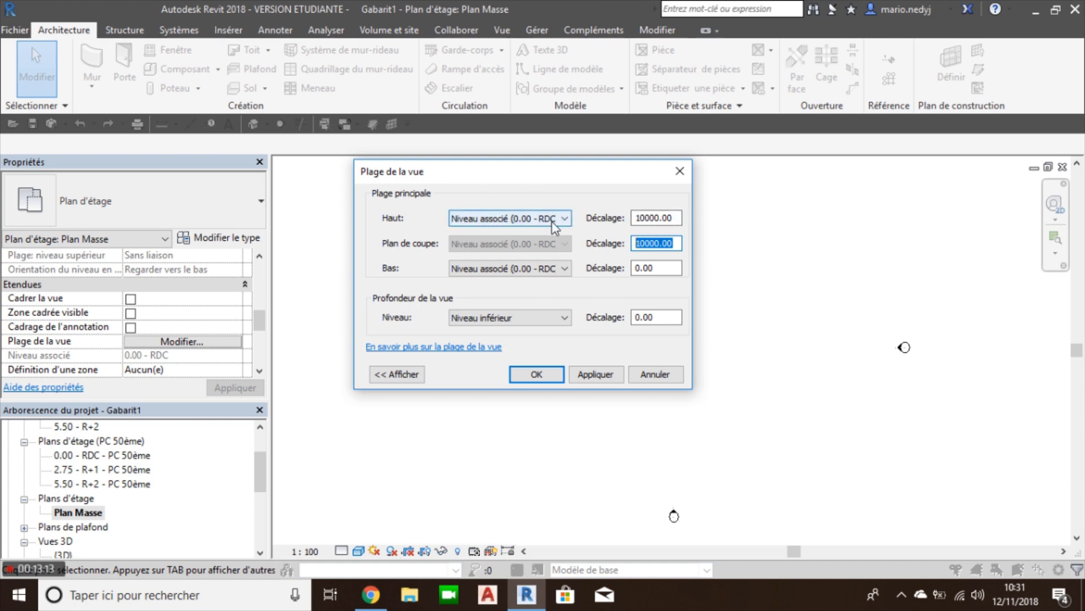
drag(678, 218, 636, 217)
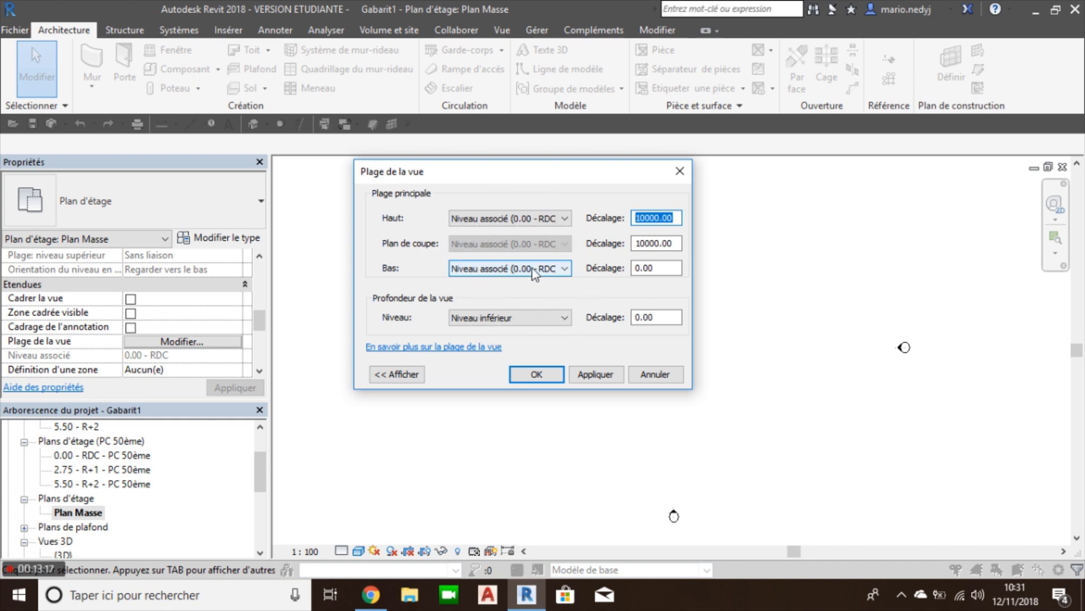
drag(676, 267, 635, 268)
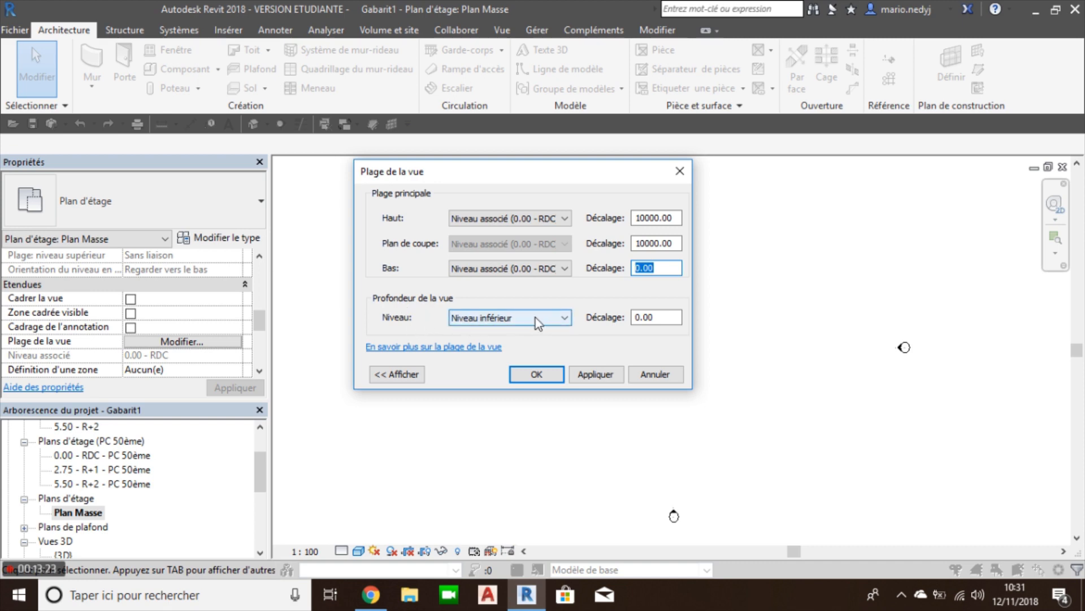
drag(676, 317, 606, 326)
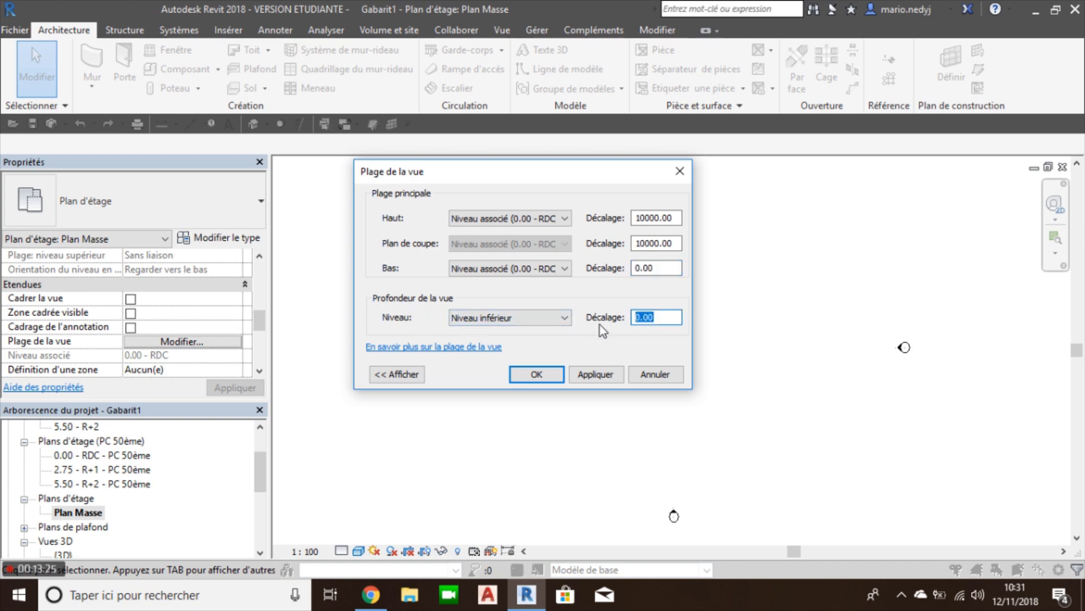
click(537, 373)
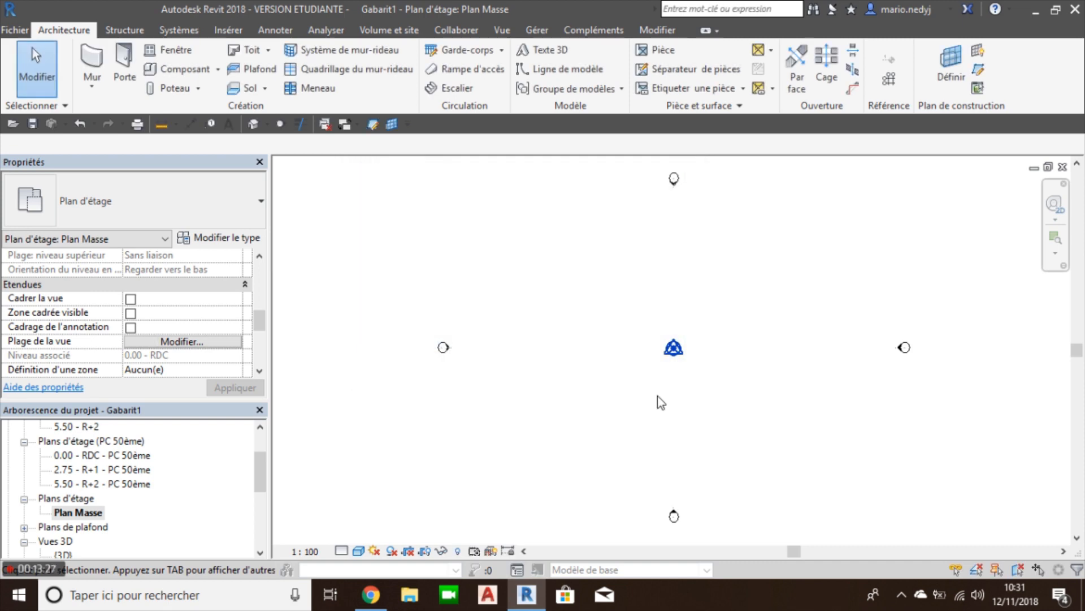
middle_drag(625, 422, 618, 424)
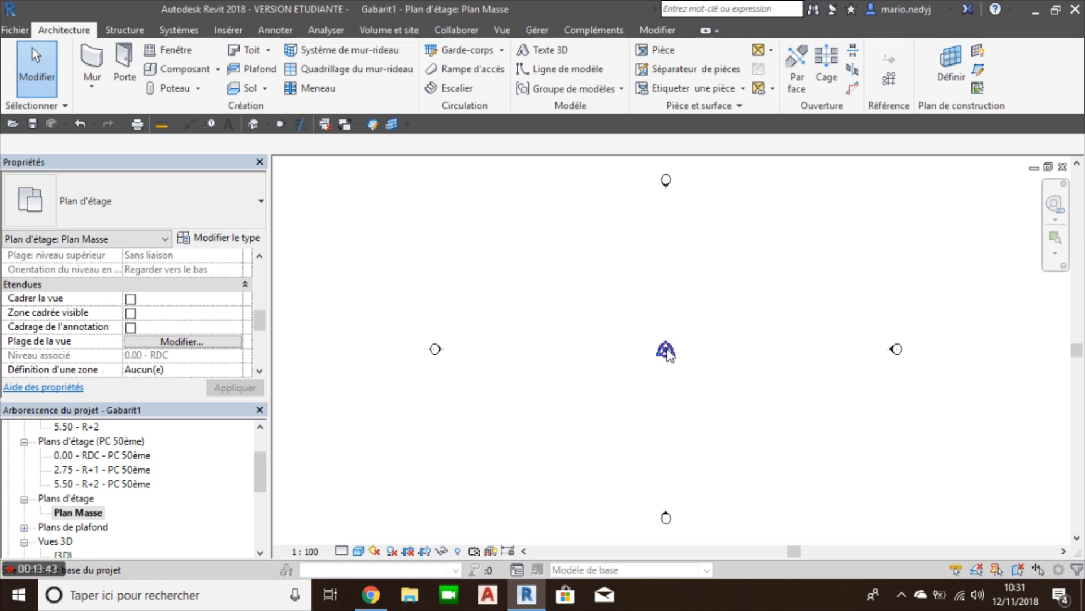
Hide the project base point (Point de base du projet) and survey point (Point de topographie) under Site in Plan Masse's visibility overrides
scroll(177, 319, up, 4)
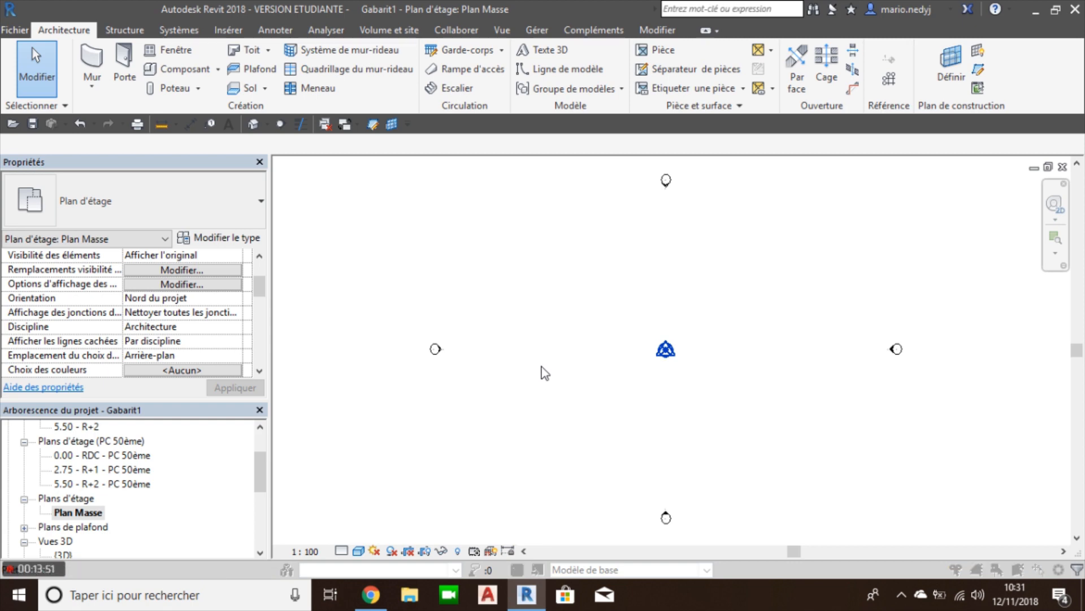
key(v)
key(v)
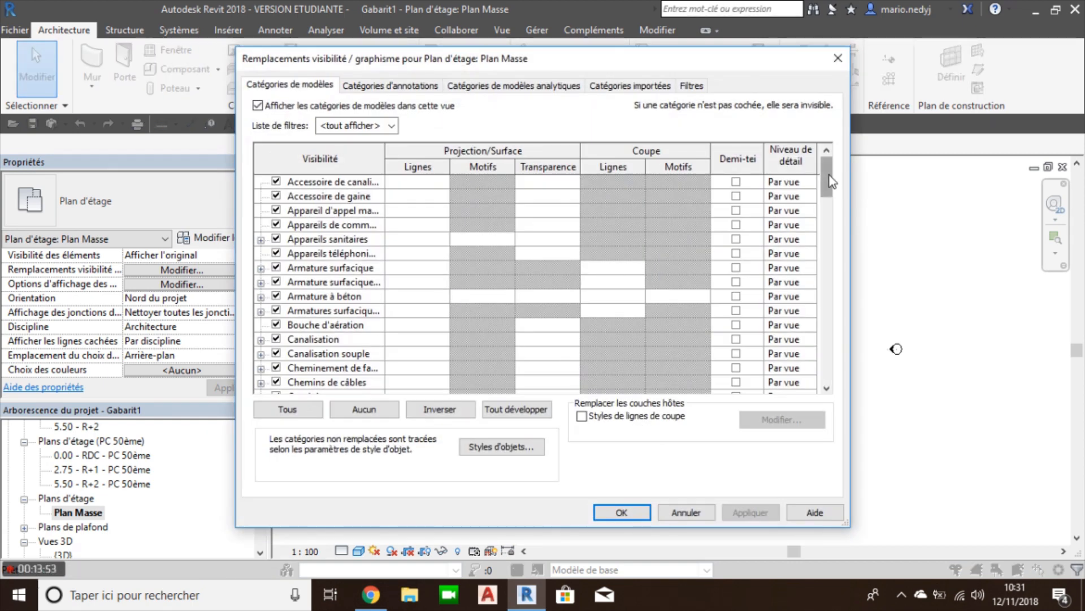
drag(828, 191, 830, 370)
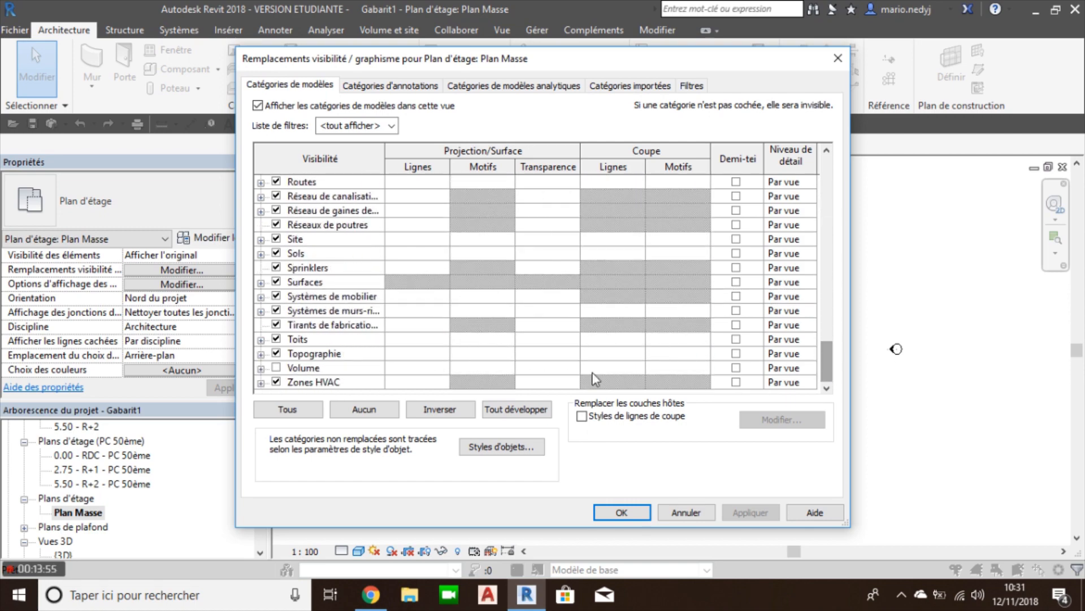
click(261, 239)
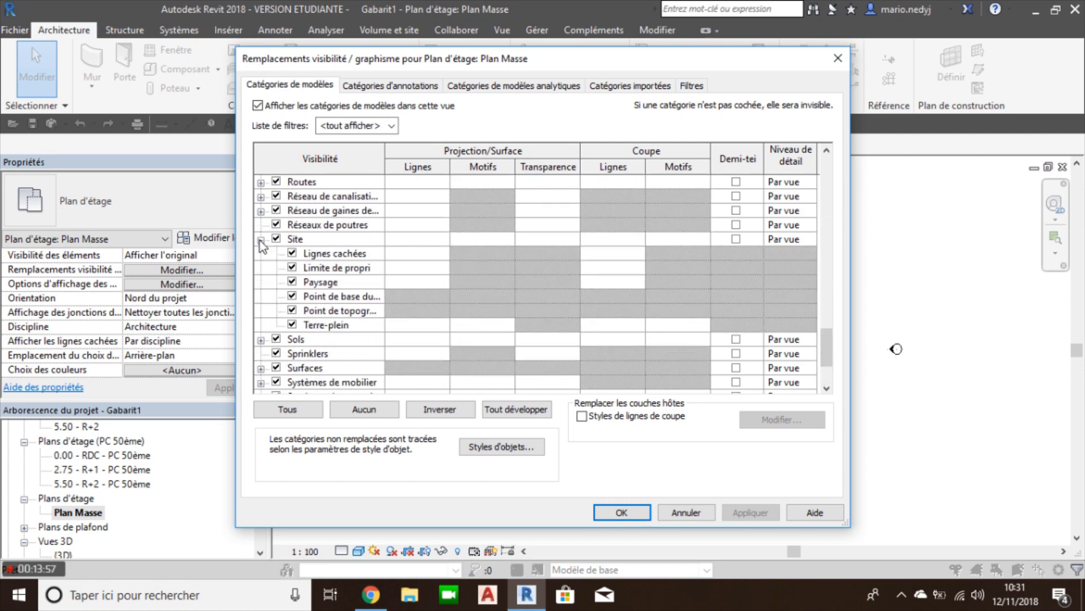
drag(385, 160, 432, 159)
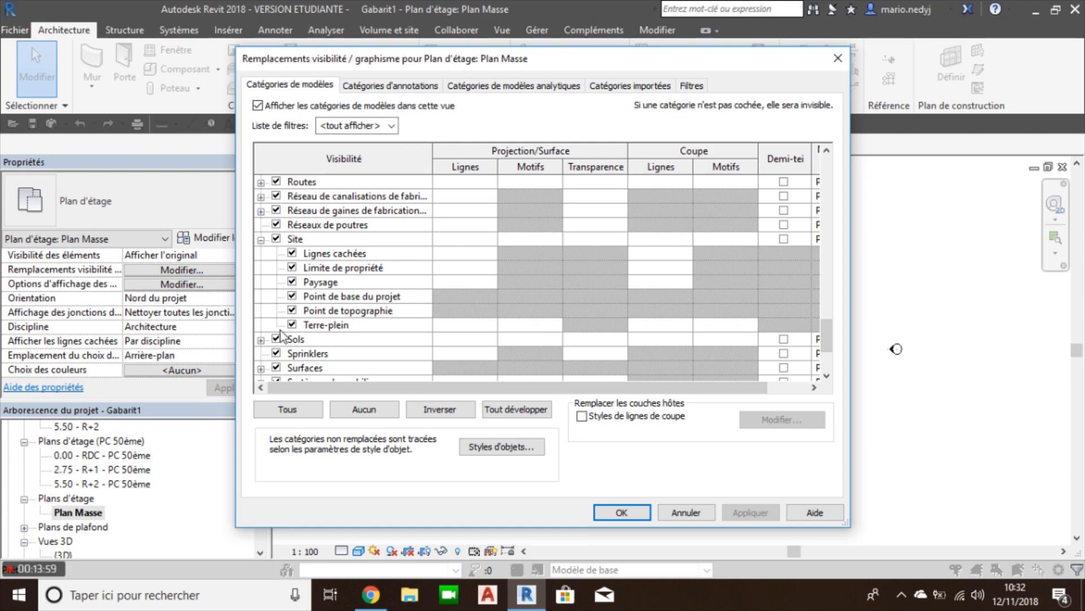
click(292, 296)
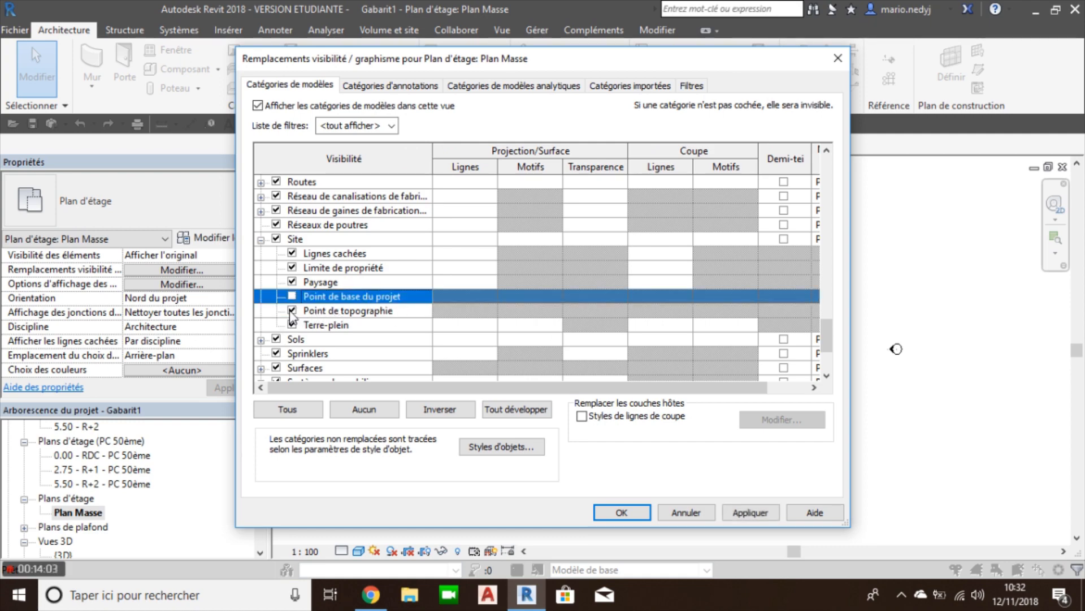
click(293, 310)
click(622, 512)
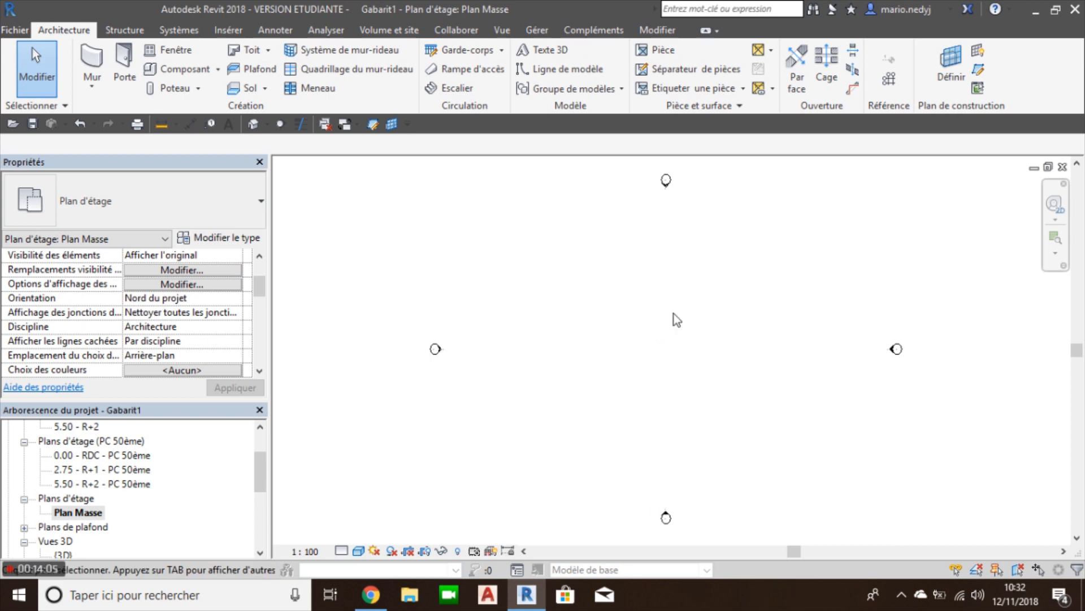
Duplicate the Plan Masse floor plan and rename the copy as Plan géomètre
right_click(83, 518)
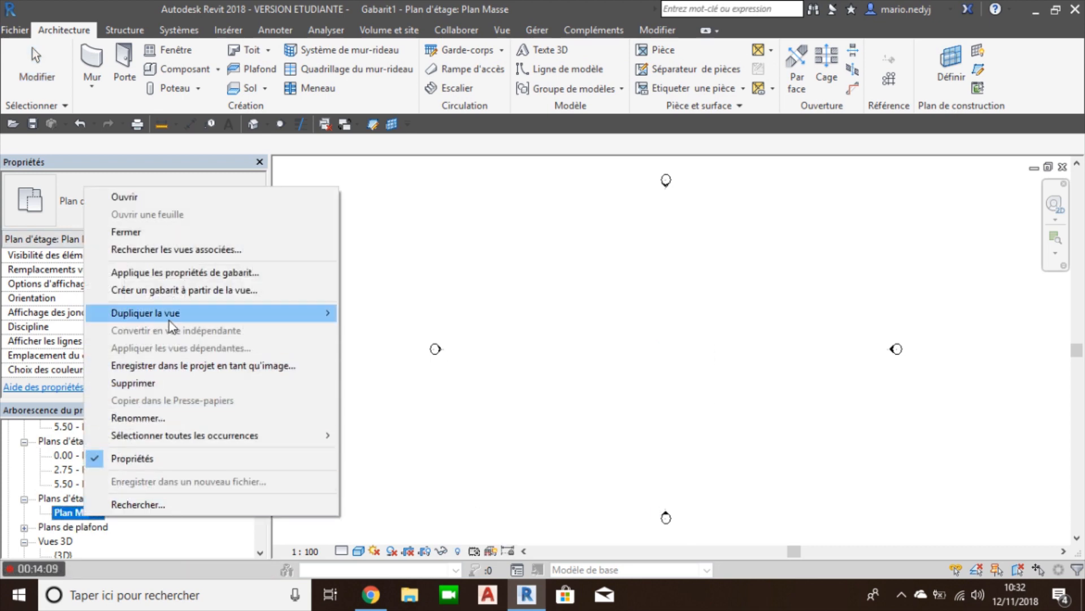
mouse_move(168, 315)
click(420, 334)
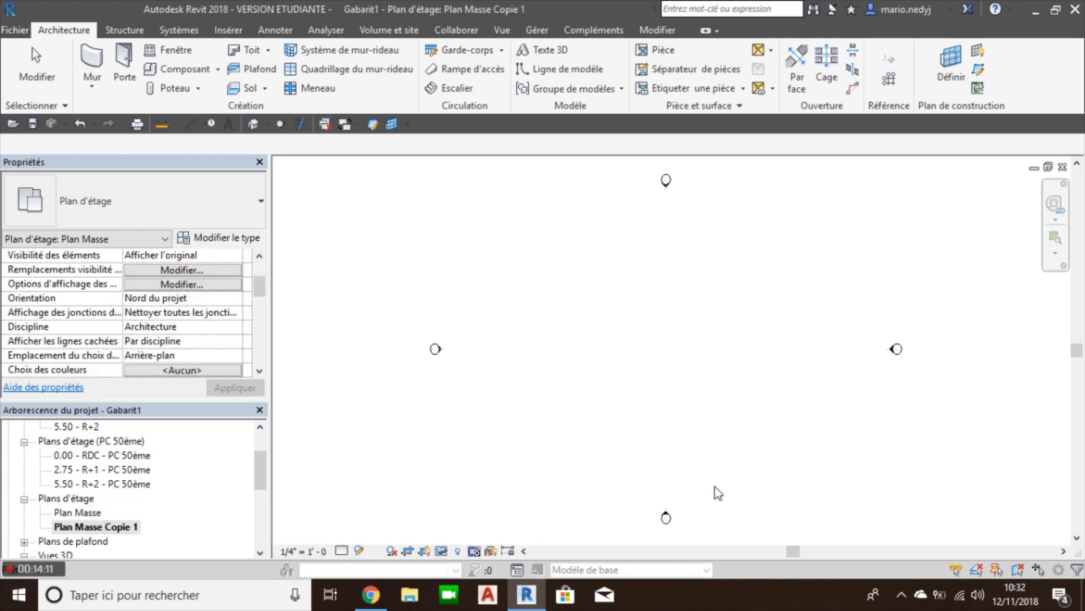
click(123, 532)
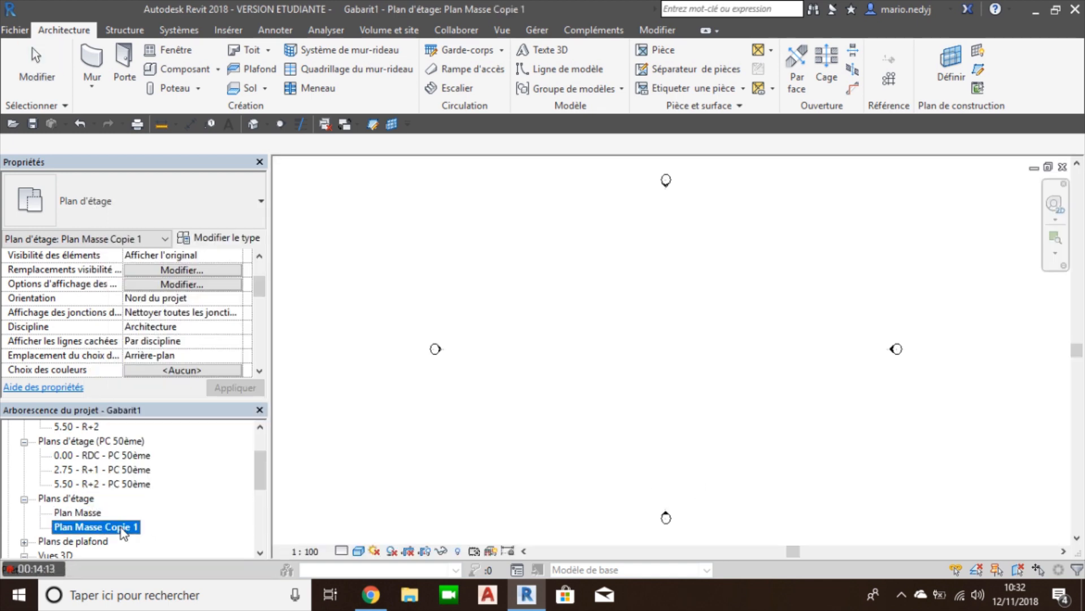
click(123, 531)
click(578, 280)
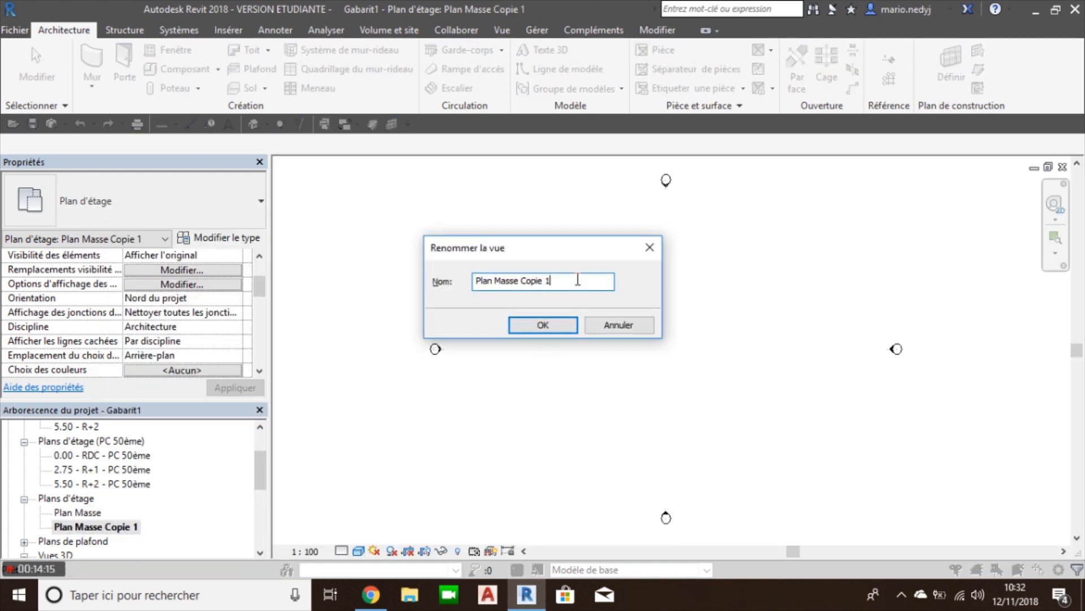
drag(572, 280, 412, 281)
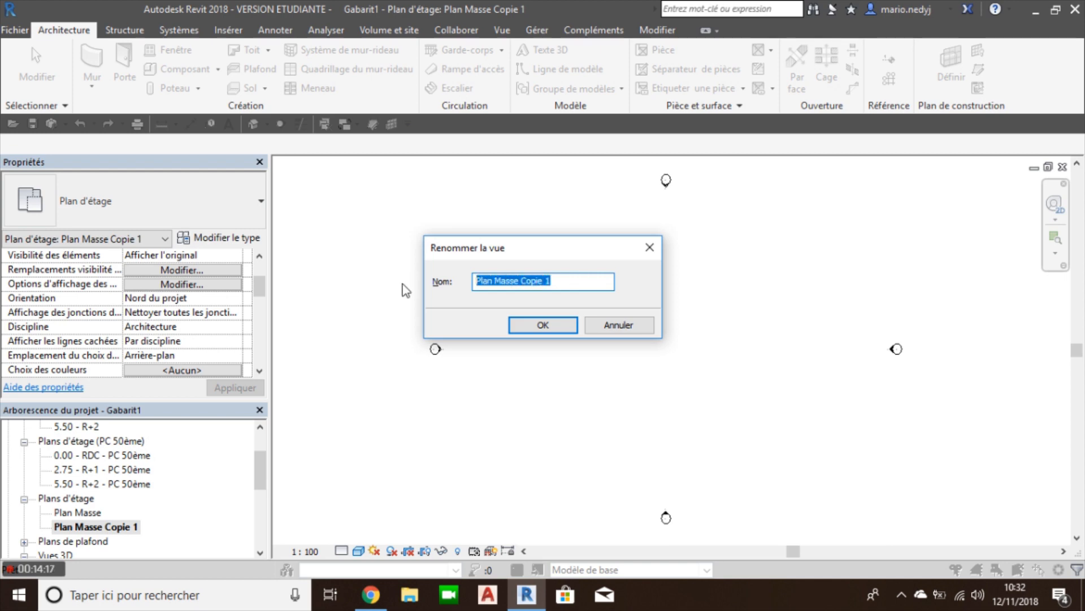
text(Pl)
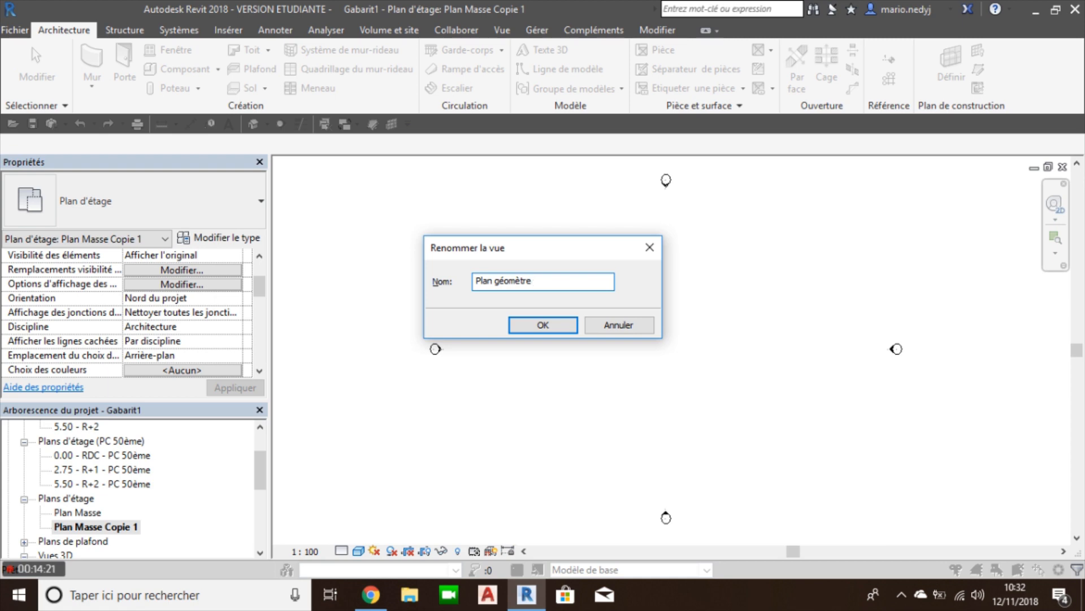
text(an géomètre)
click(525, 328)
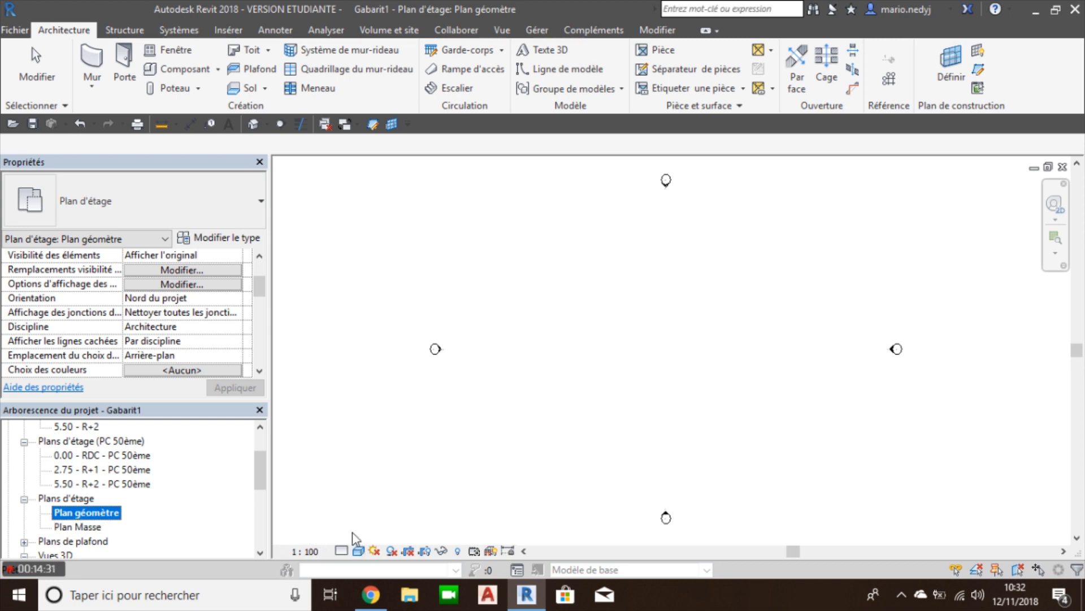
Reopen the Plan Masse floor plan and set its scale to 1:500 and its detail level to Moyen
double_click(69, 527)
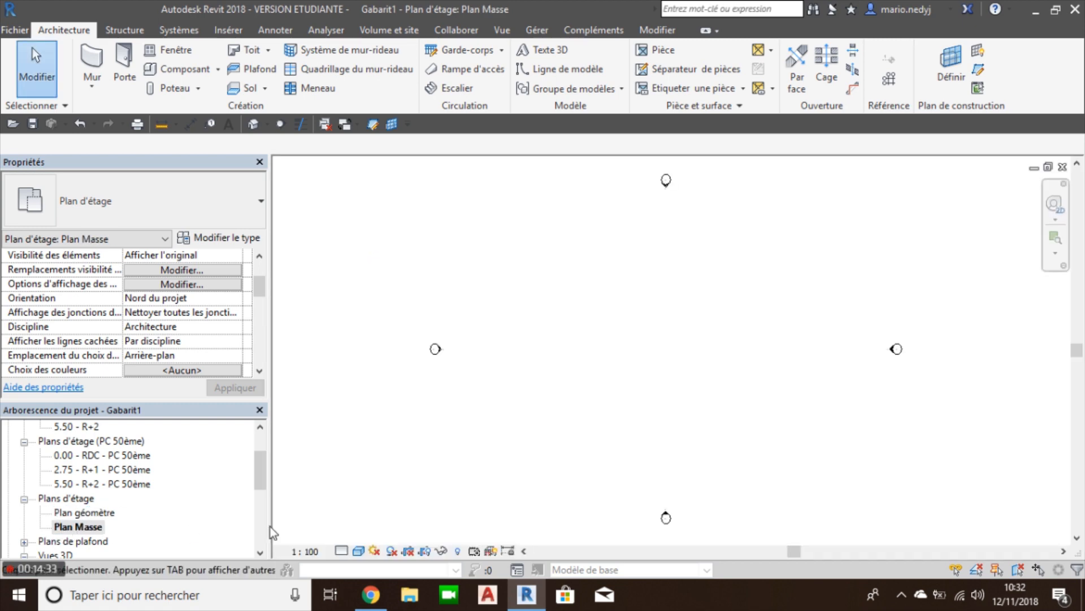
click(310, 551)
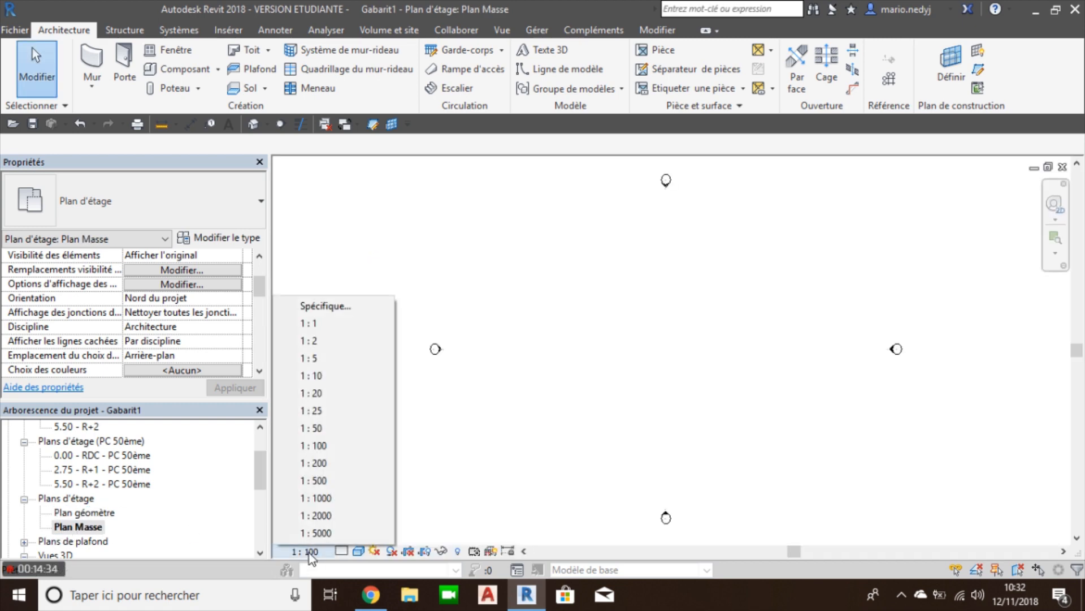
click(320, 481)
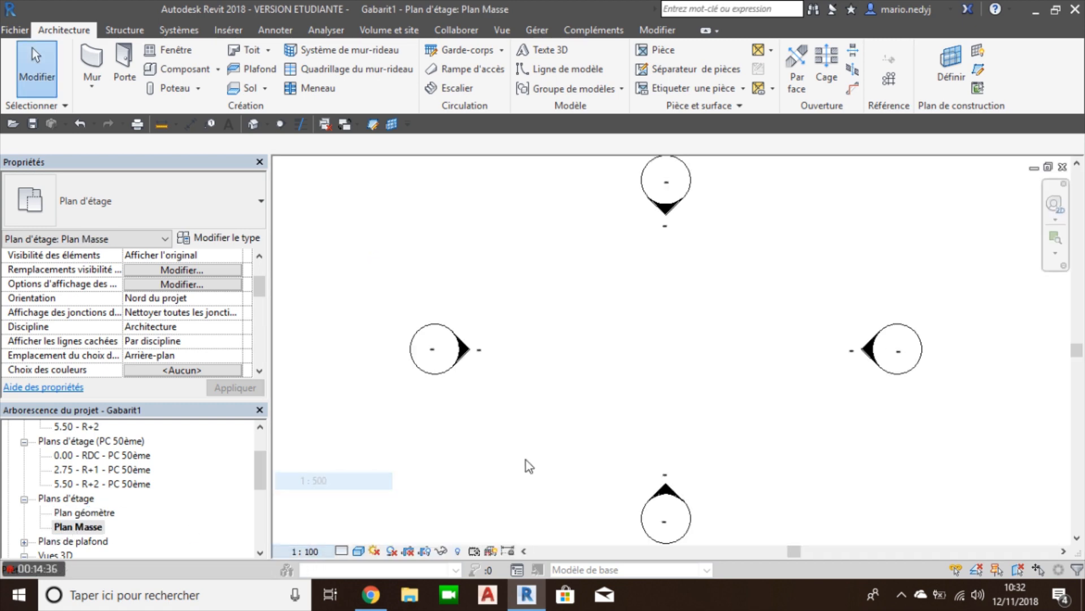
click(341, 551)
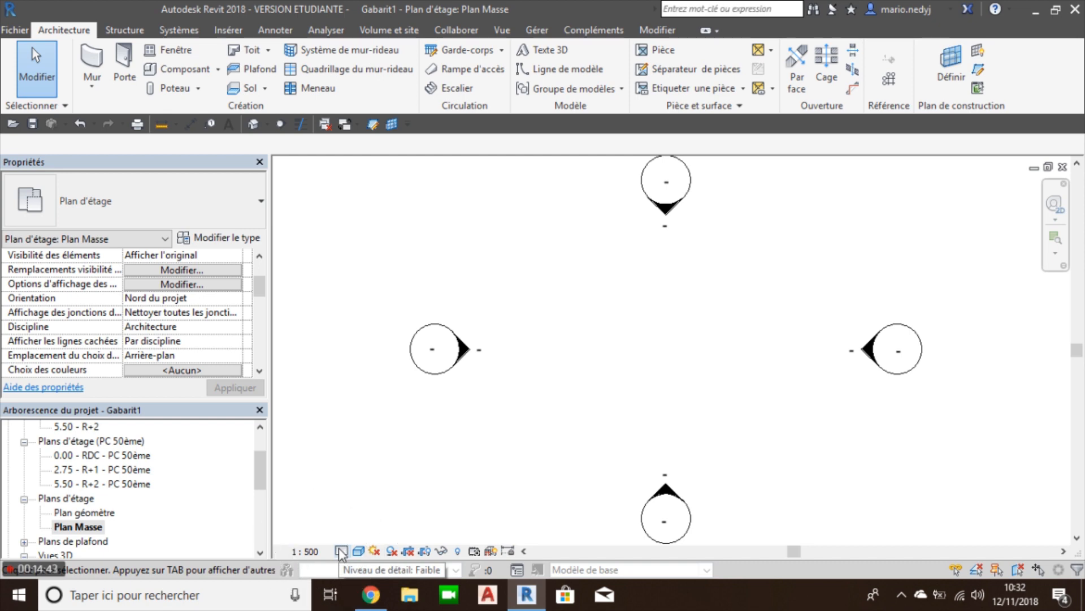
click(355, 533)
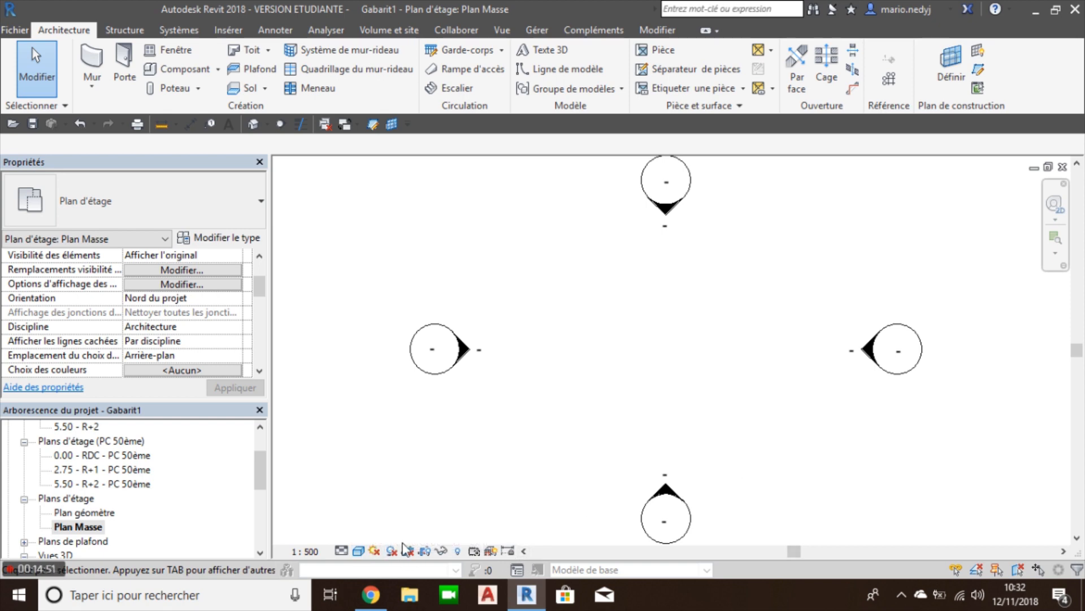
Open the Plan géomètre floor plan and set its view scale to 1:200
double_click(80, 513)
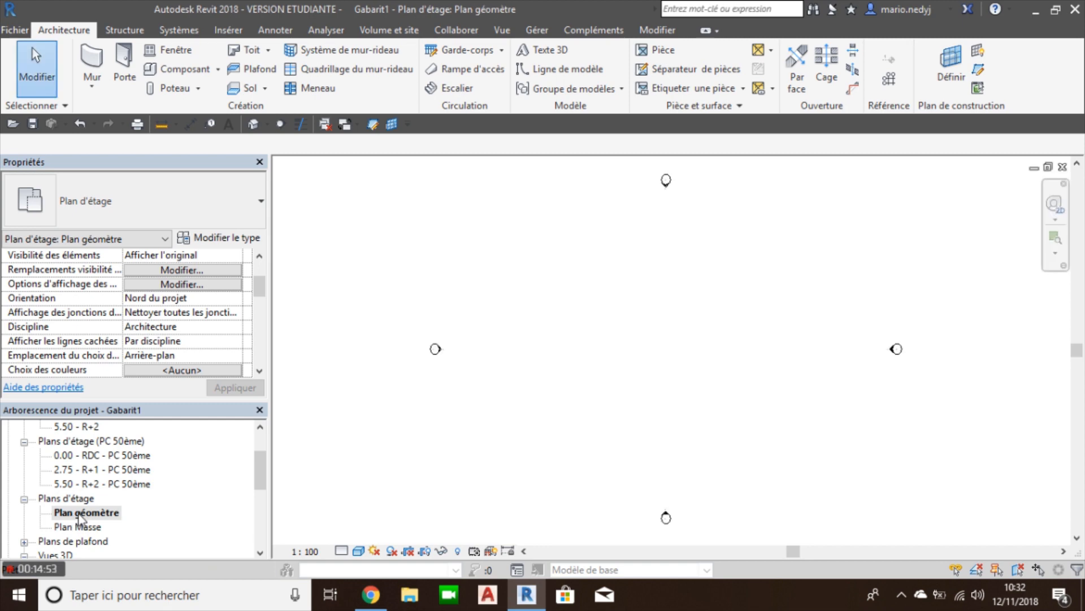
click(308, 552)
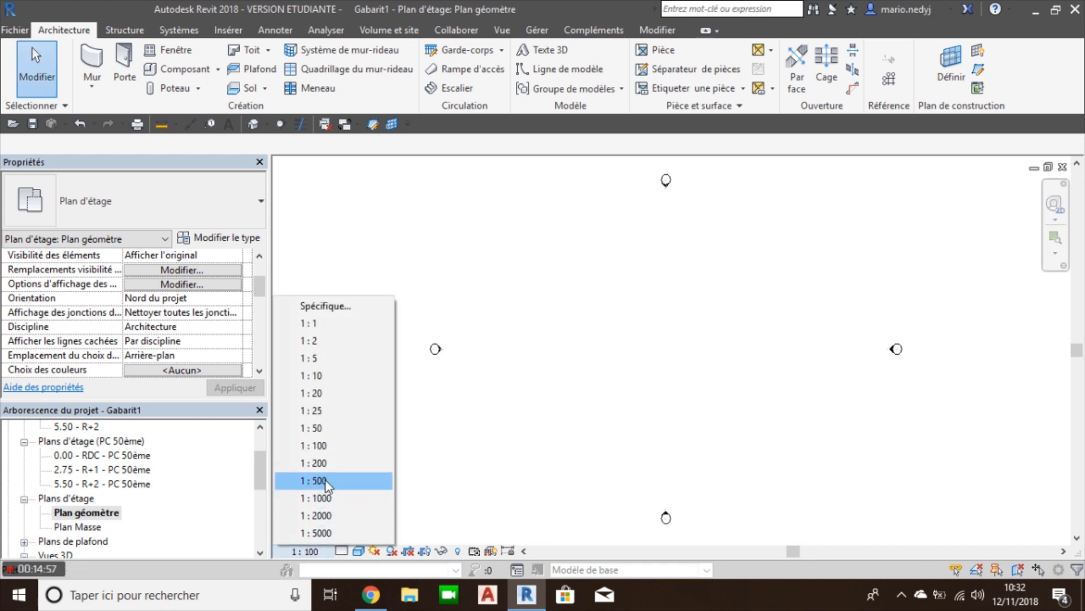
click(326, 481)
click(304, 553)
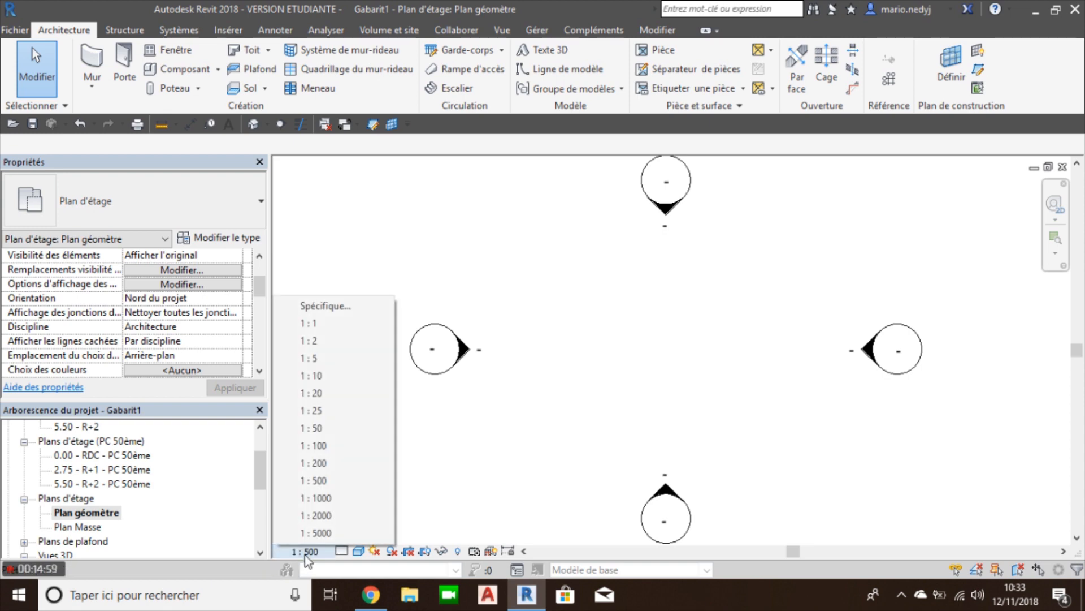
click(322, 464)
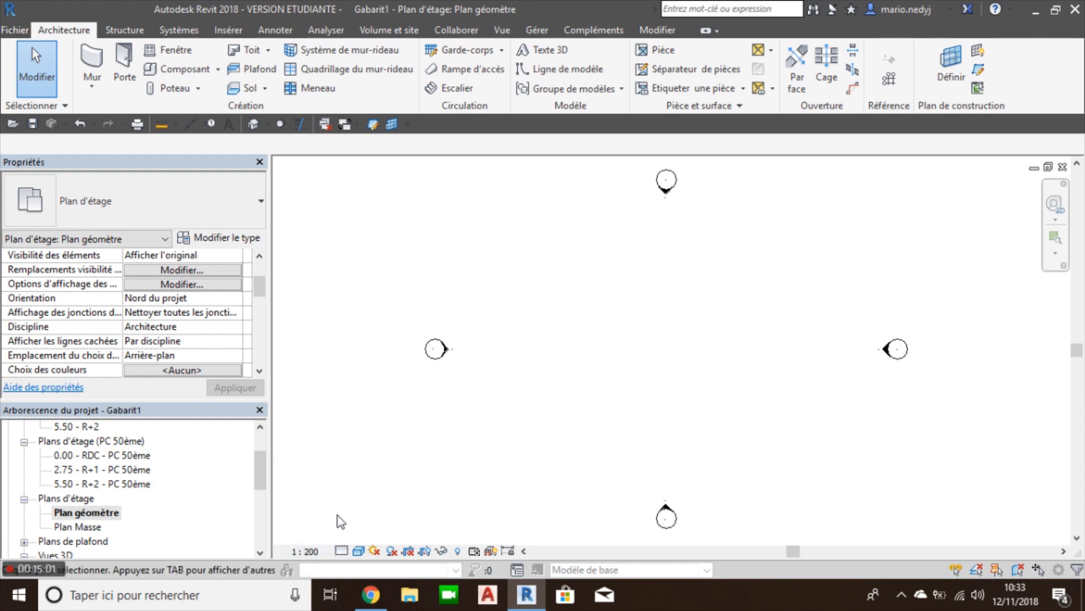
Set the Plan géomètre detail level to Moyen and its visual style to Image filaire
click(341, 551)
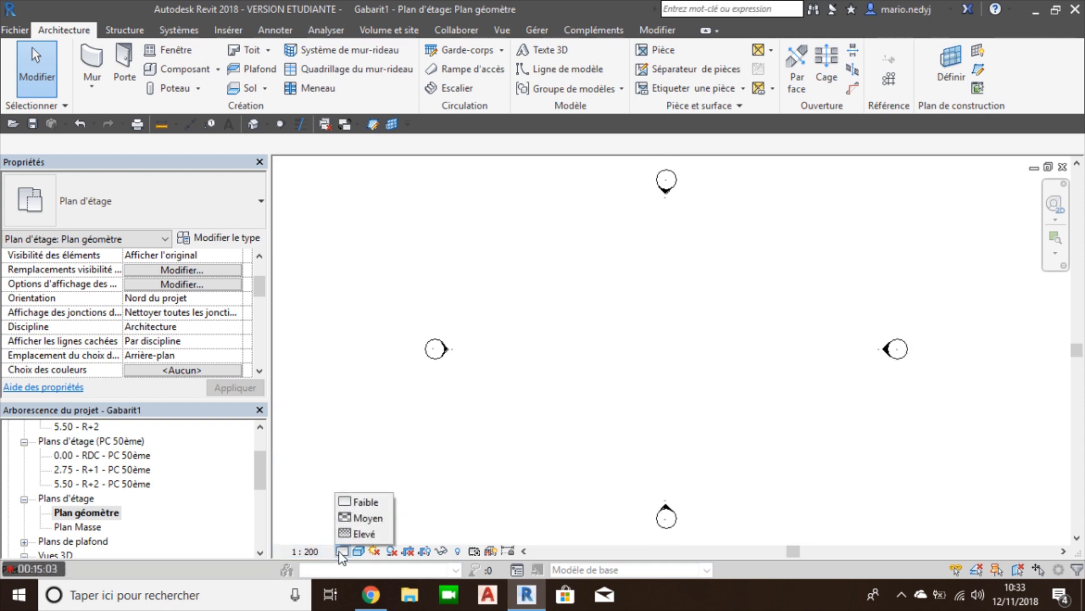
click(369, 519)
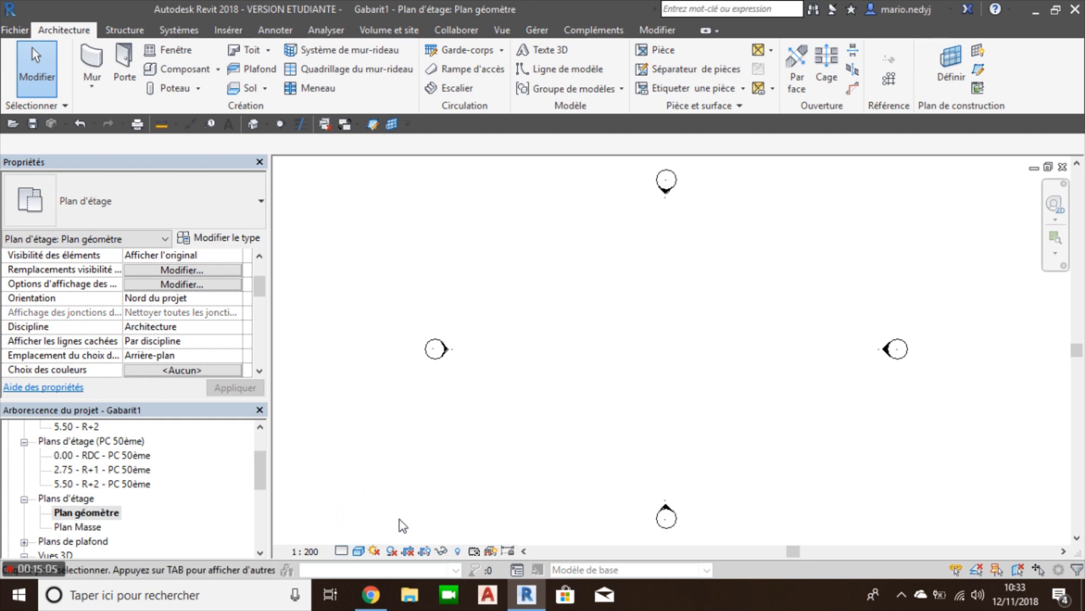
click(359, 551)
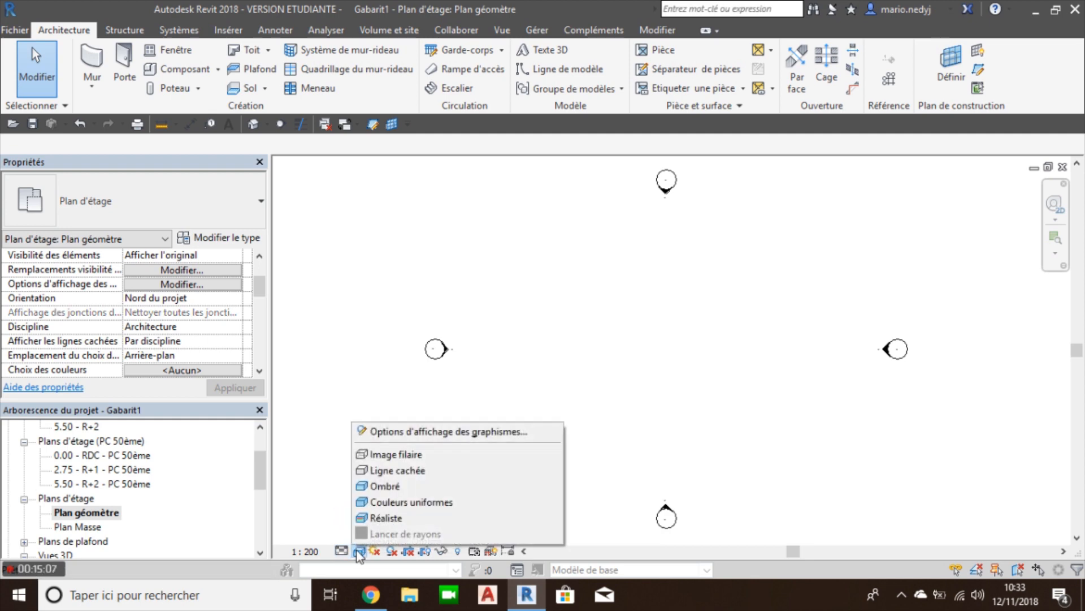
click(399, 458)
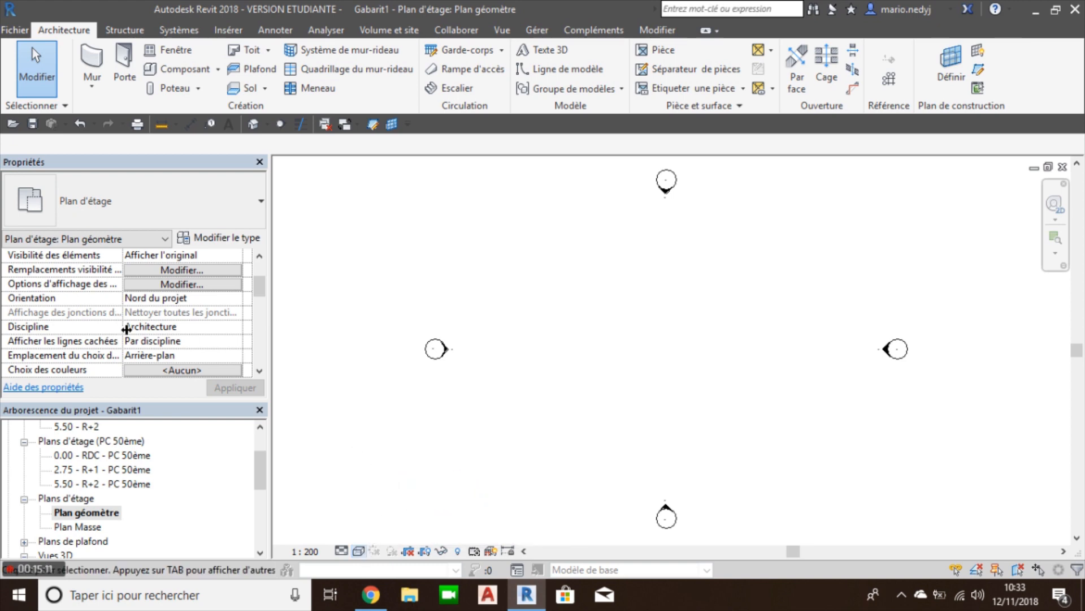
Set the top, bottom and view depth of the Plan géomètre view range to Sans limite
scroll(149, 332, down, 5)
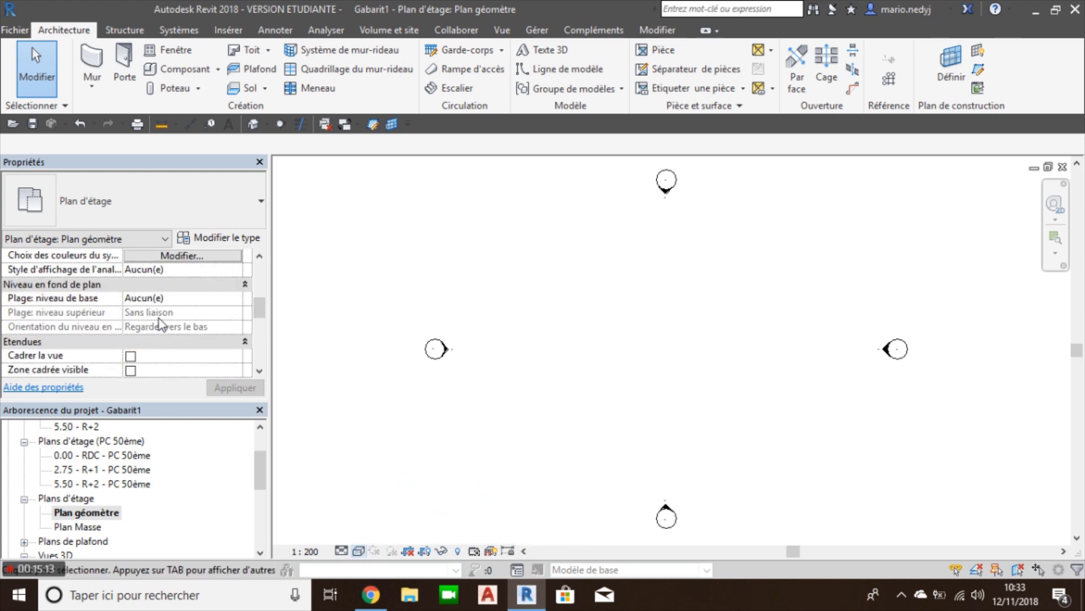
scroll(162, 315, down, 2)
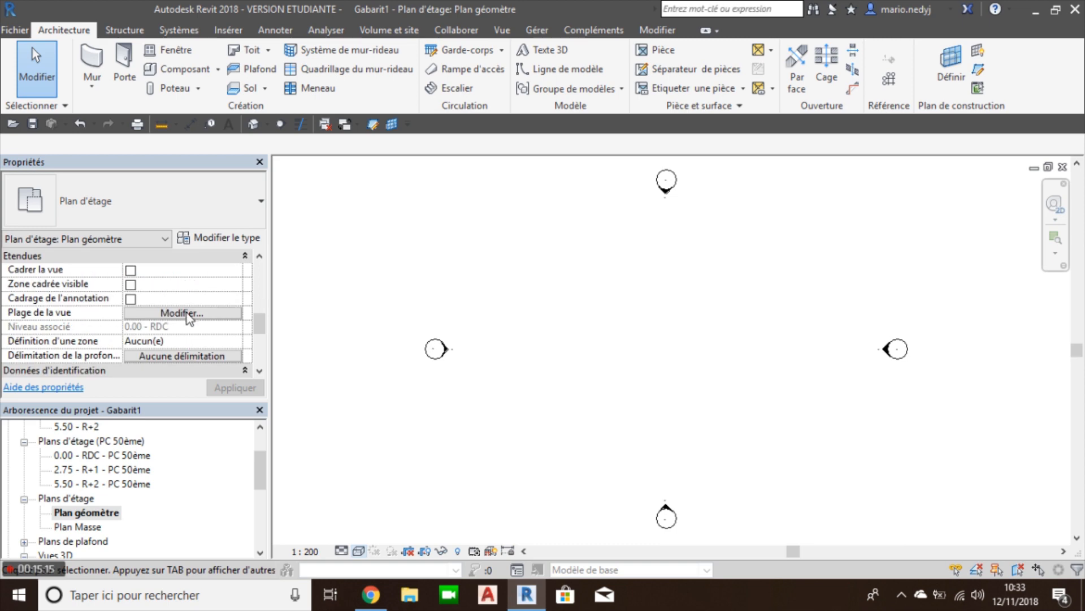
click(182, 312)
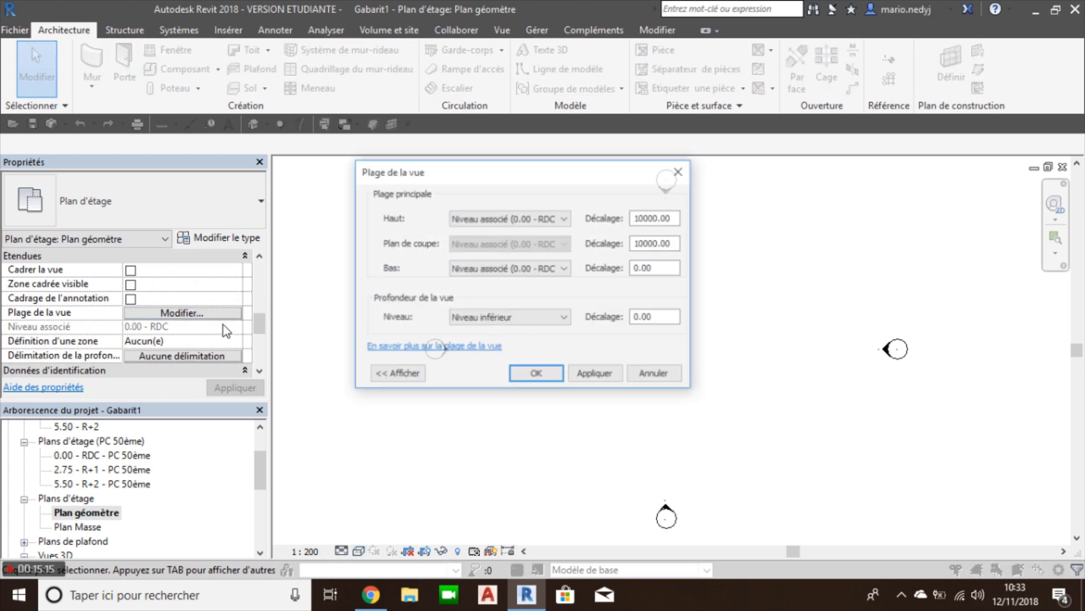
click(527, 223)
click(486, 262)
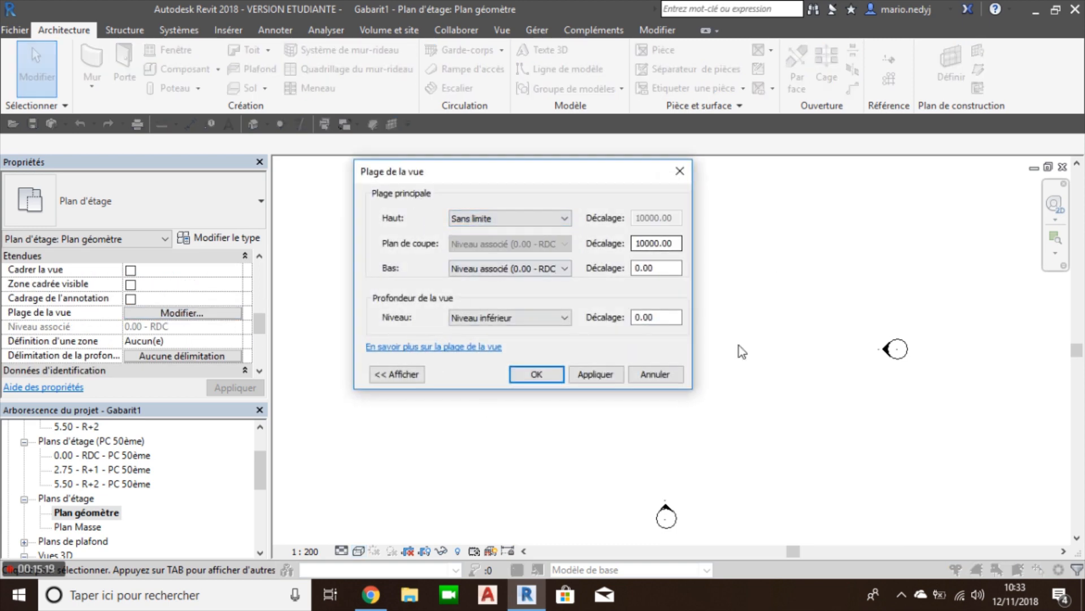
click(535, 273)
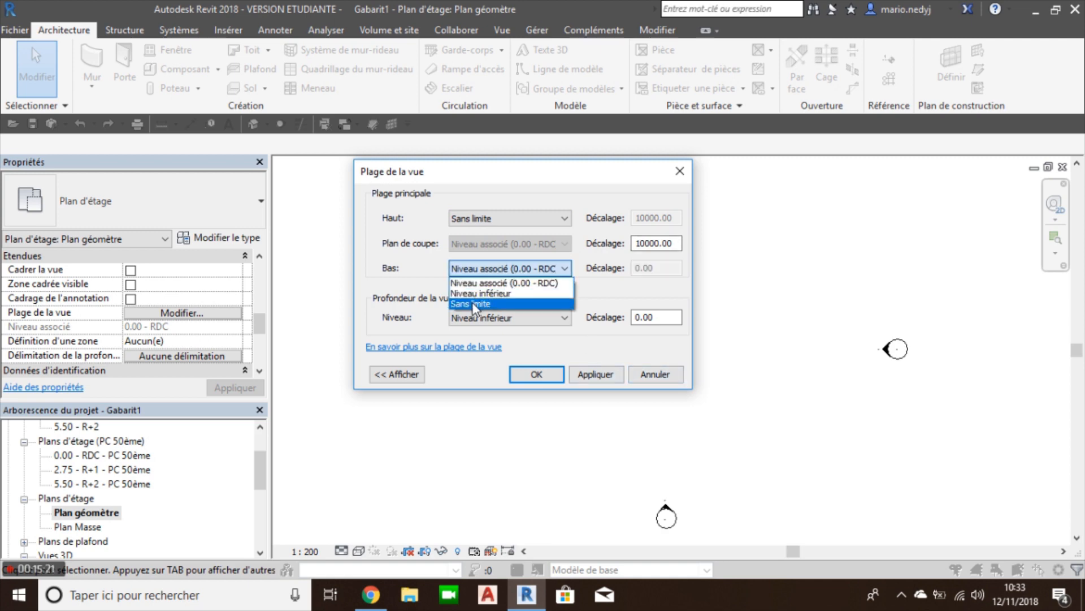
click(472, 303)
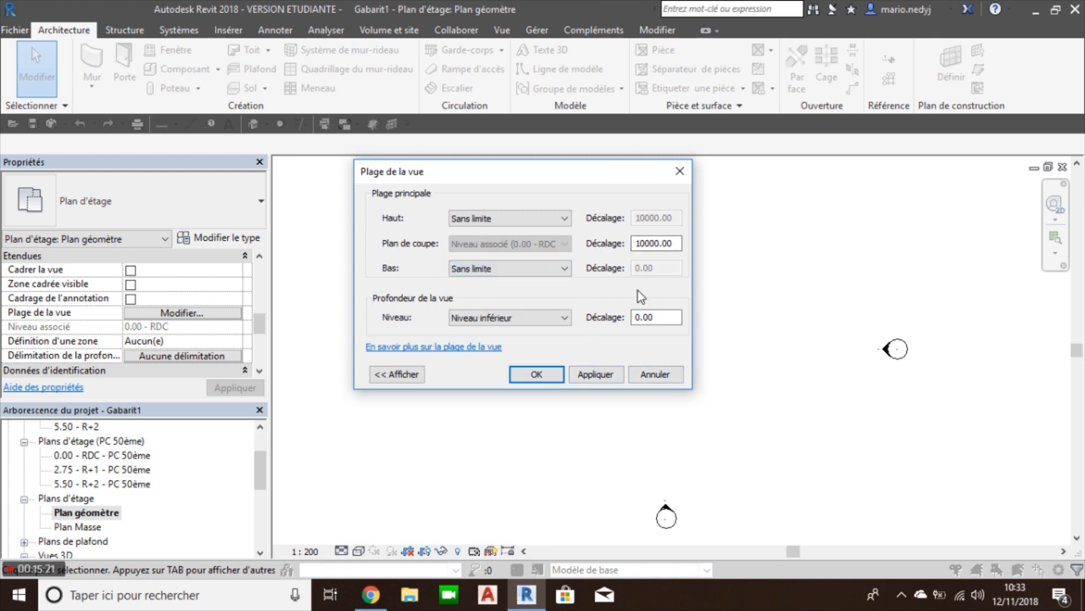
click(534, 319)
click(485, 359)
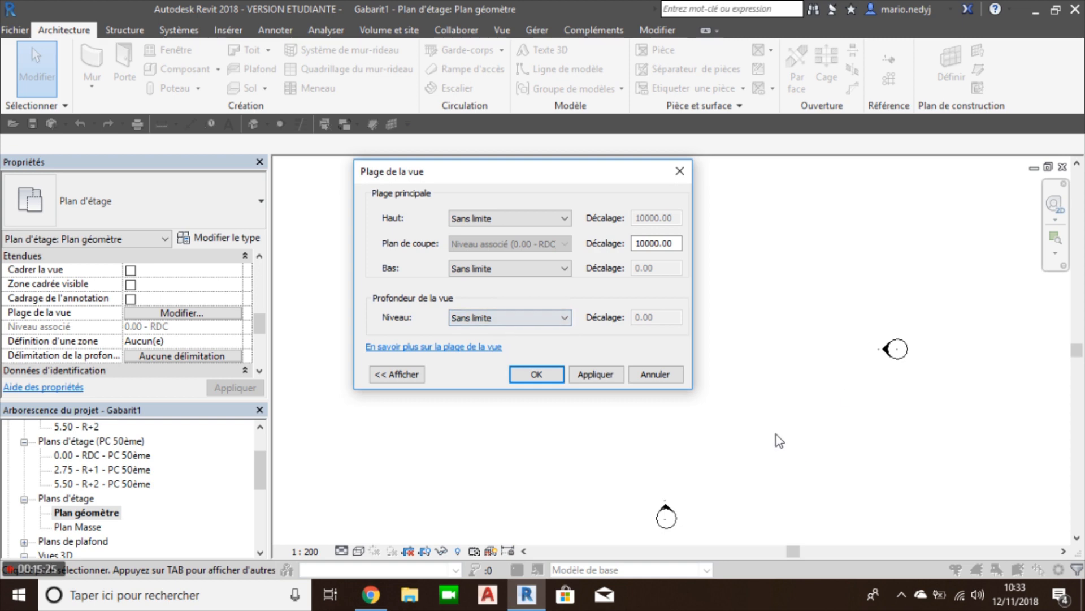
click(521, 372)
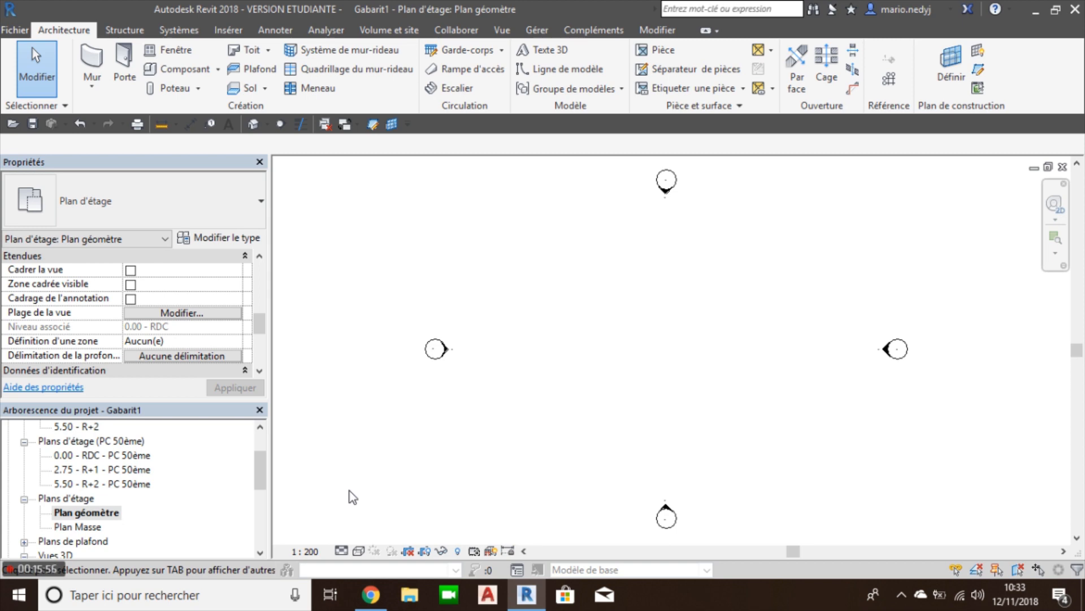
Duplicate the Plan Masse floor plan with its details and rename the copy Photo aérienne
click(79, 514)
click(83, 533)
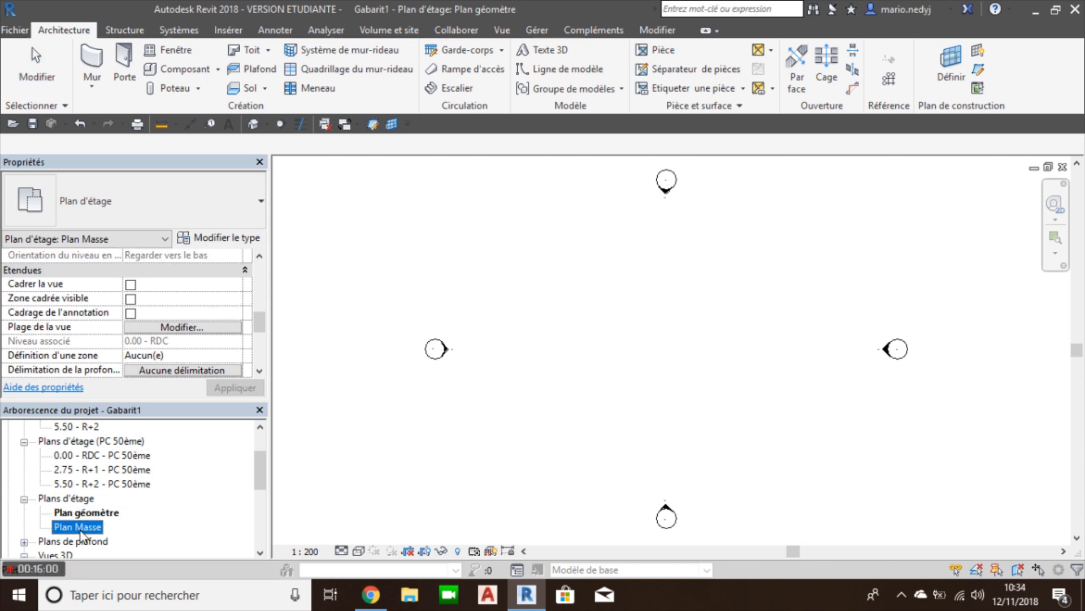
right_click(83, 533)
mouse_move(233, 331)
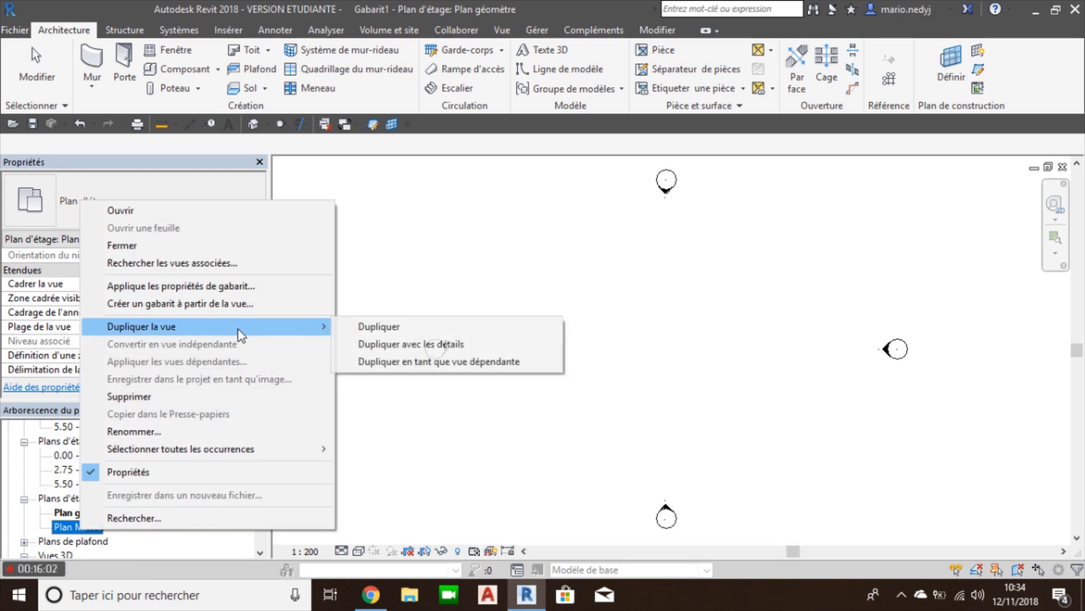
click(392, 343)
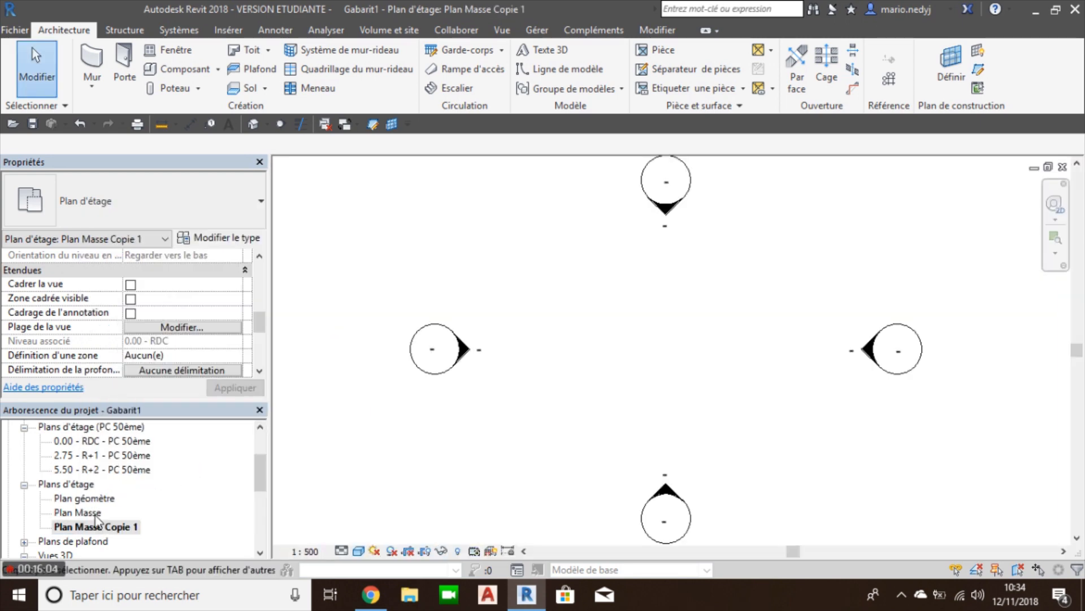
click(91, 527)
key(F2)
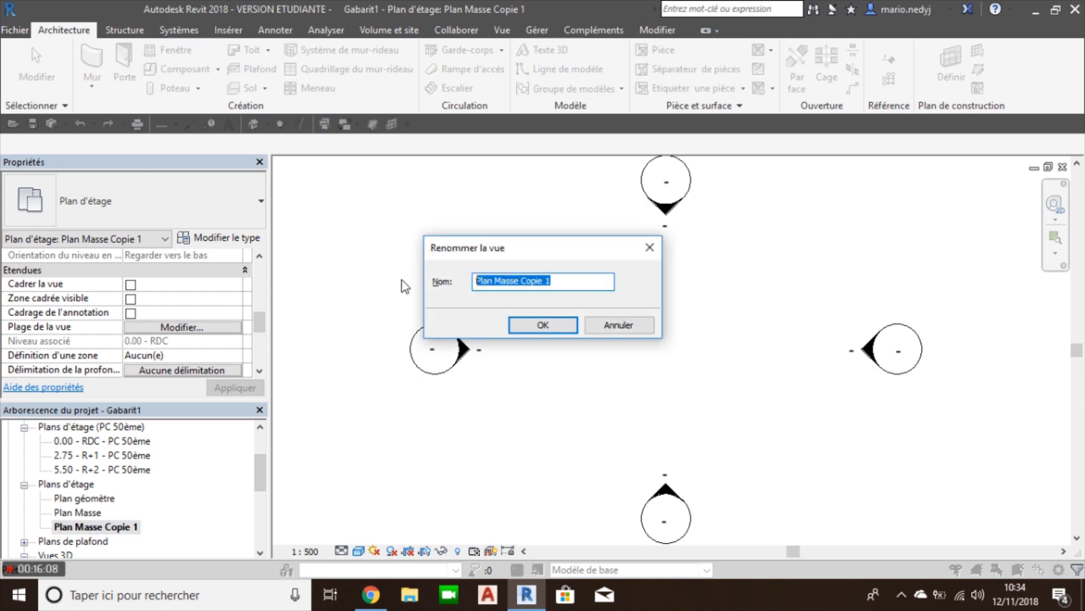
text(Photo aérienne)
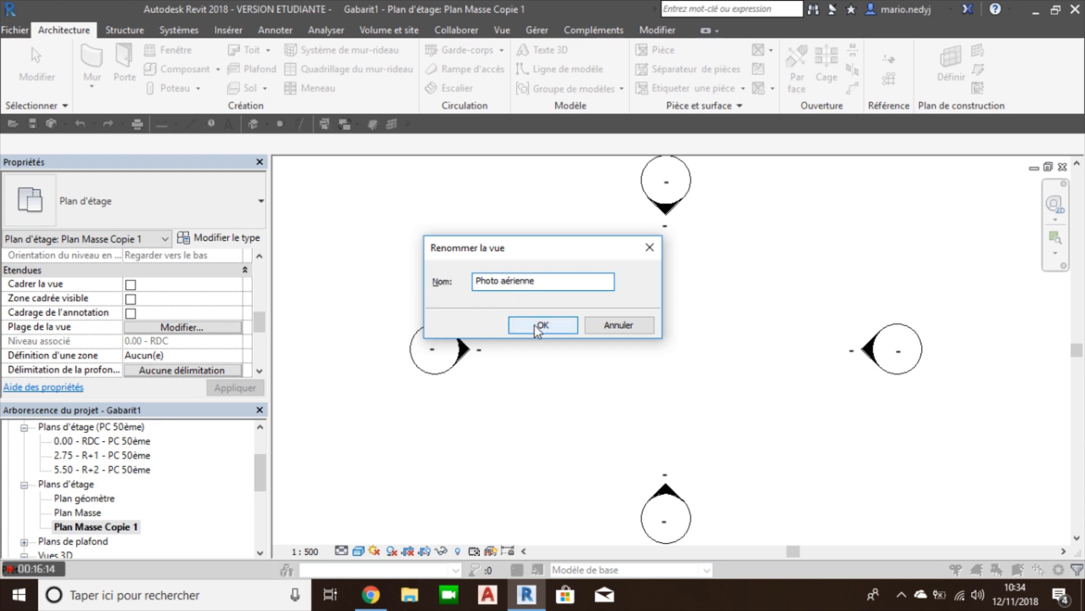
click(540, 326)
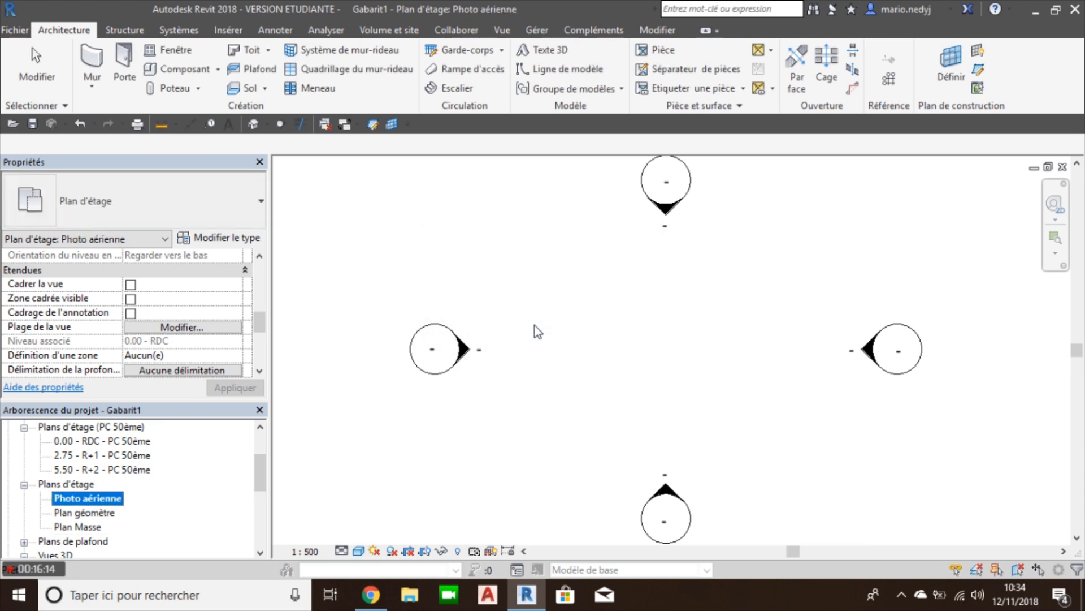
Set the Photo aérienne view scale to 1:200 and check its view range settings
click(304, 549)
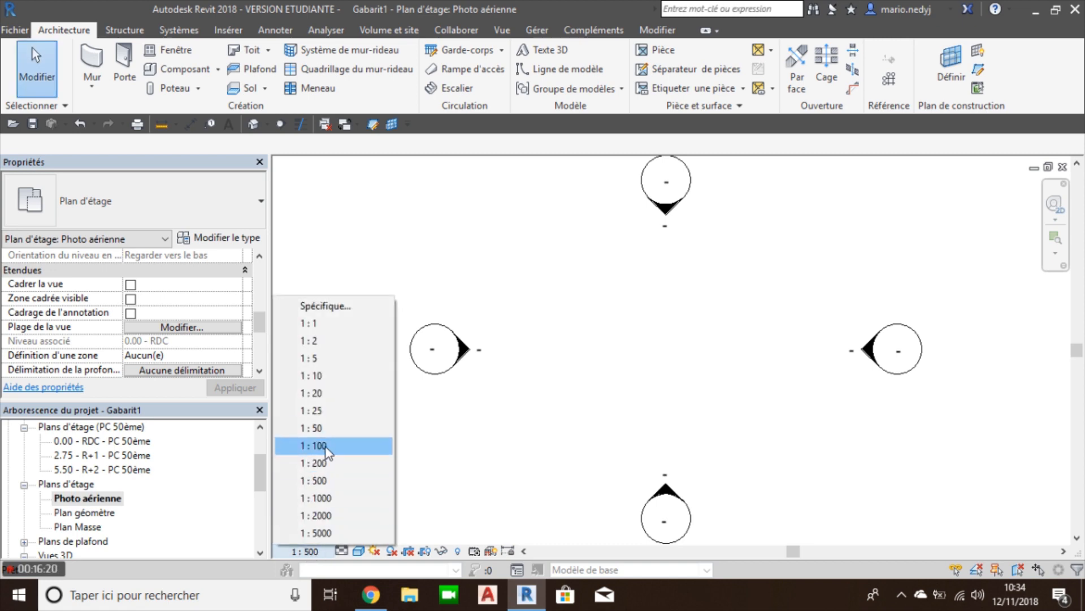
click(327, 462)
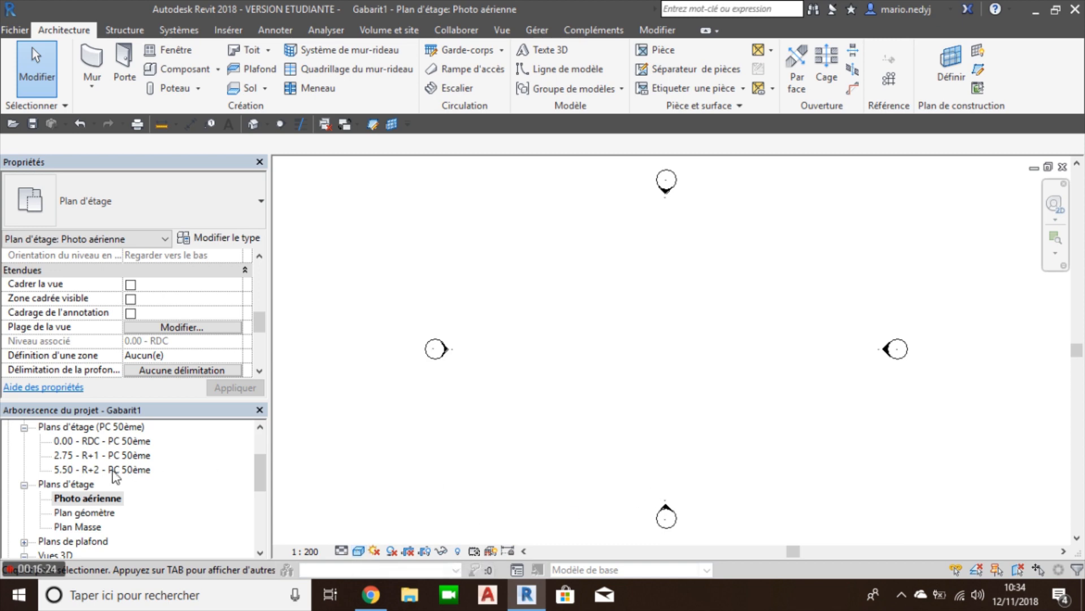
click(166, 327)
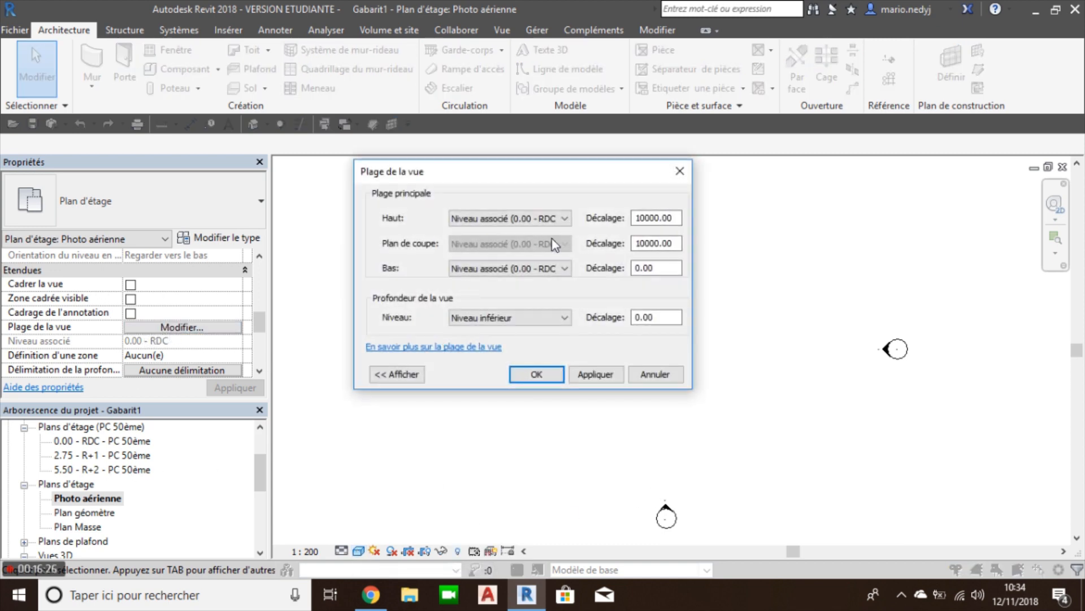
click(536, 374)
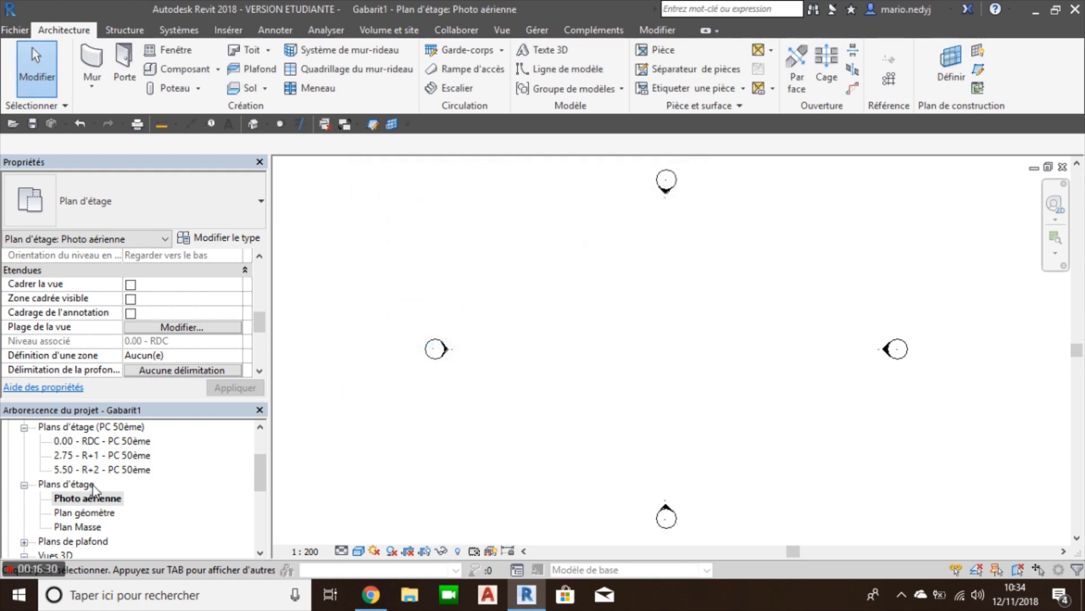
Open the Plan Masse floor plan from the project browser
scroll(102, 485, down, 1)
click(76, 513)
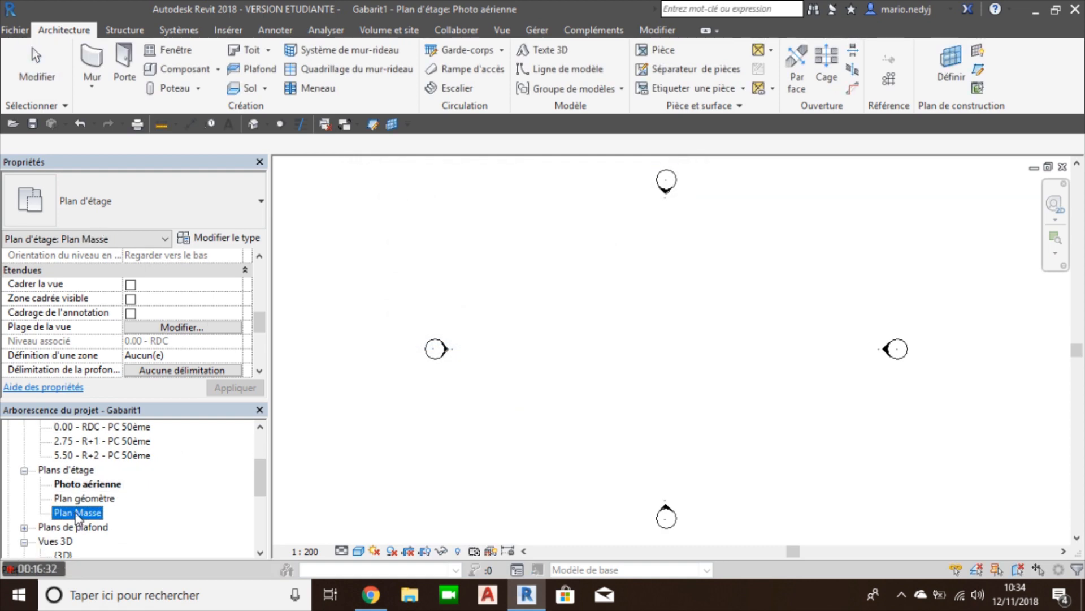
double_click(79, 514)
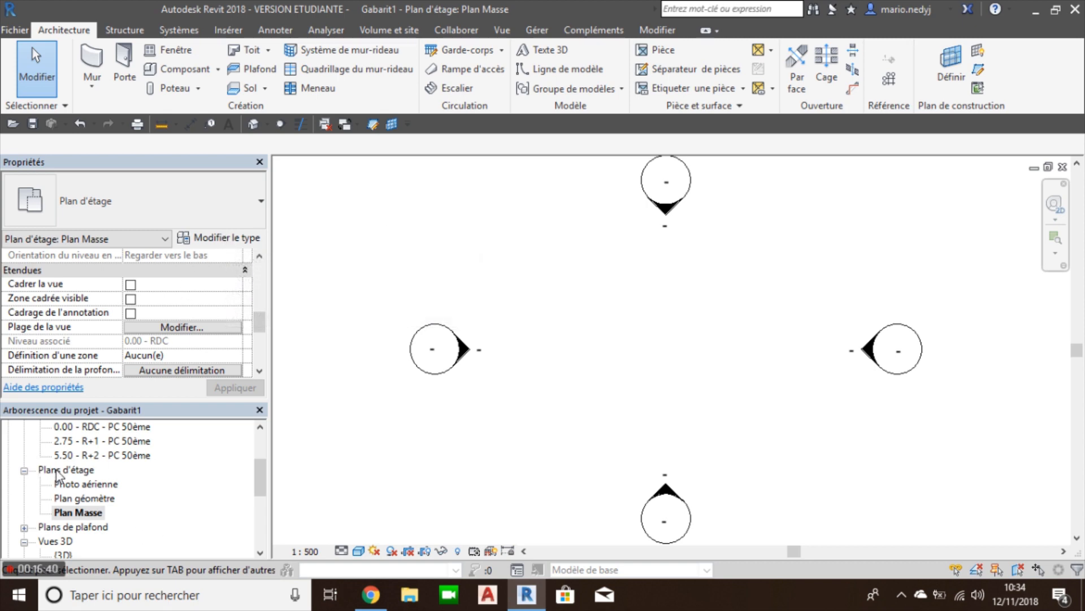
Review the floor plan groups, 3D view and elevations in the project browser, collapsing the PC 50ème floor plans
scroll(252, 479, up, 2)
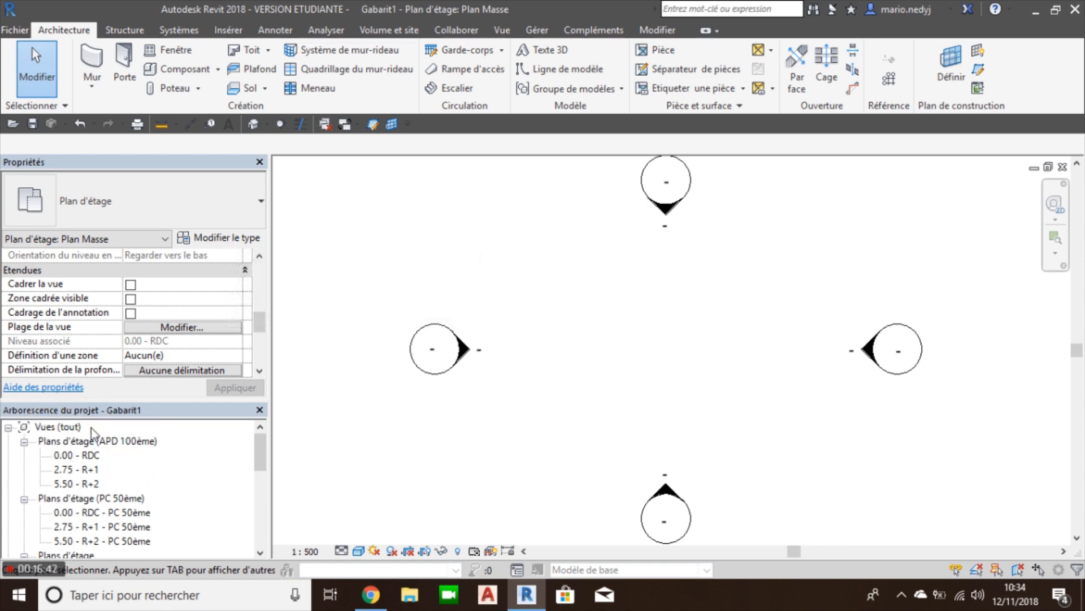
scroll(23, 497, down, 2)
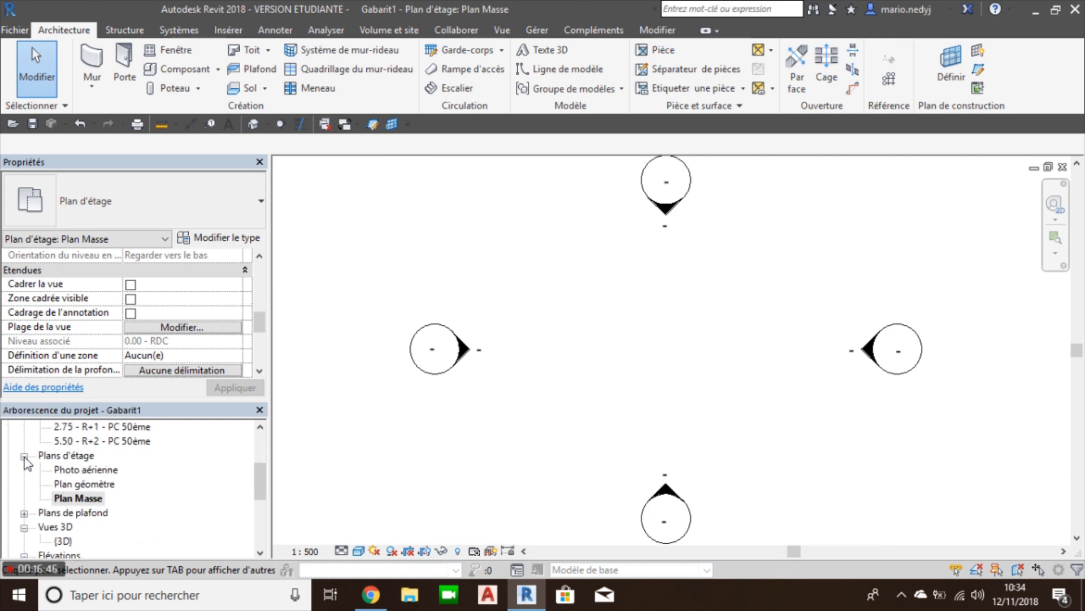
scroll(62, 487, up, 3)
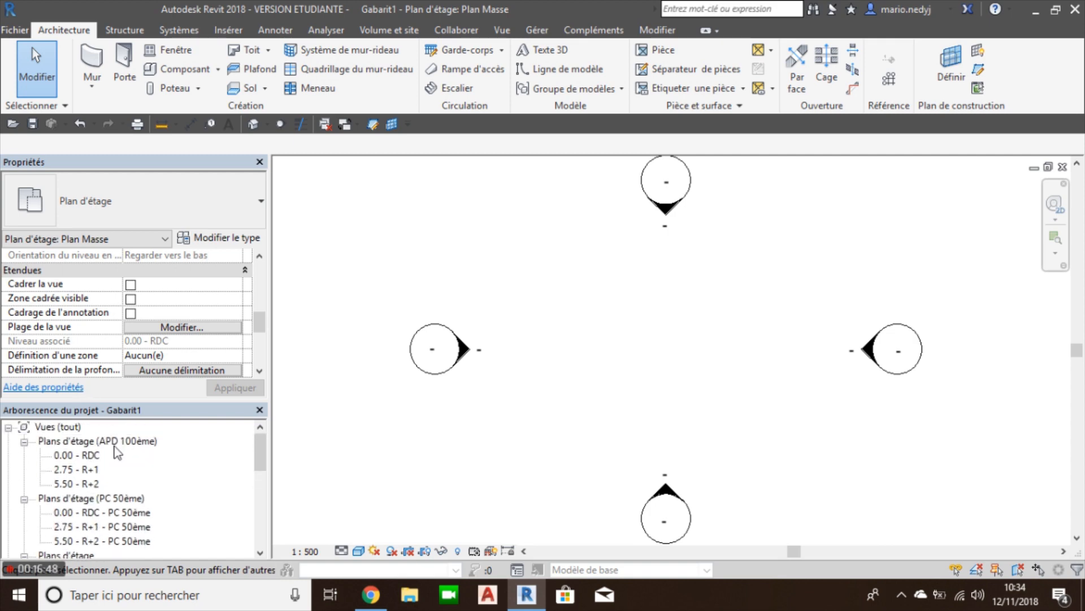
click(23, 498)
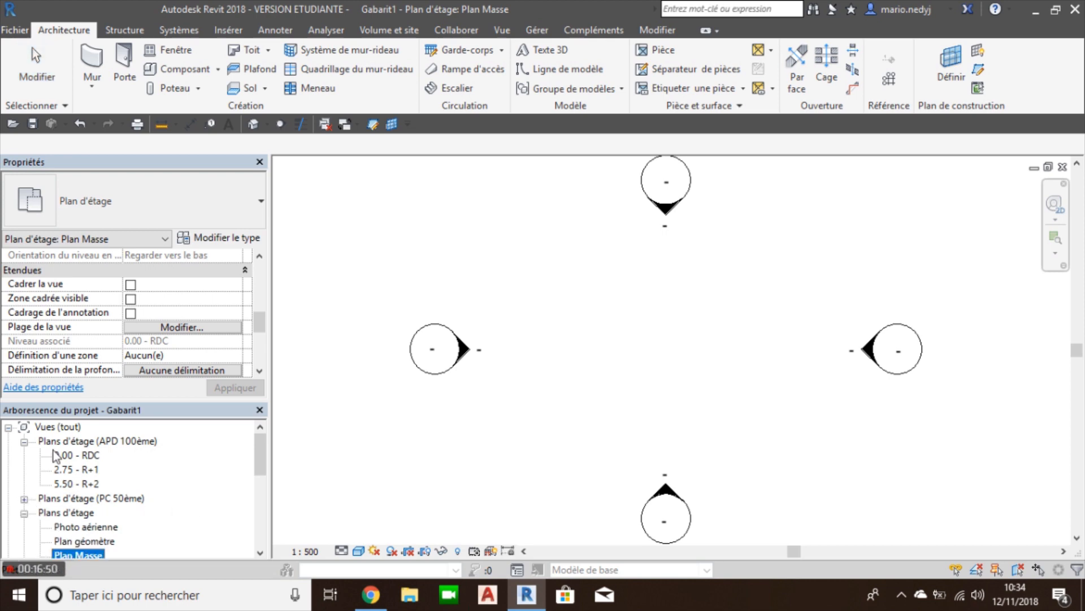
scroll(53, 450, down, 3)
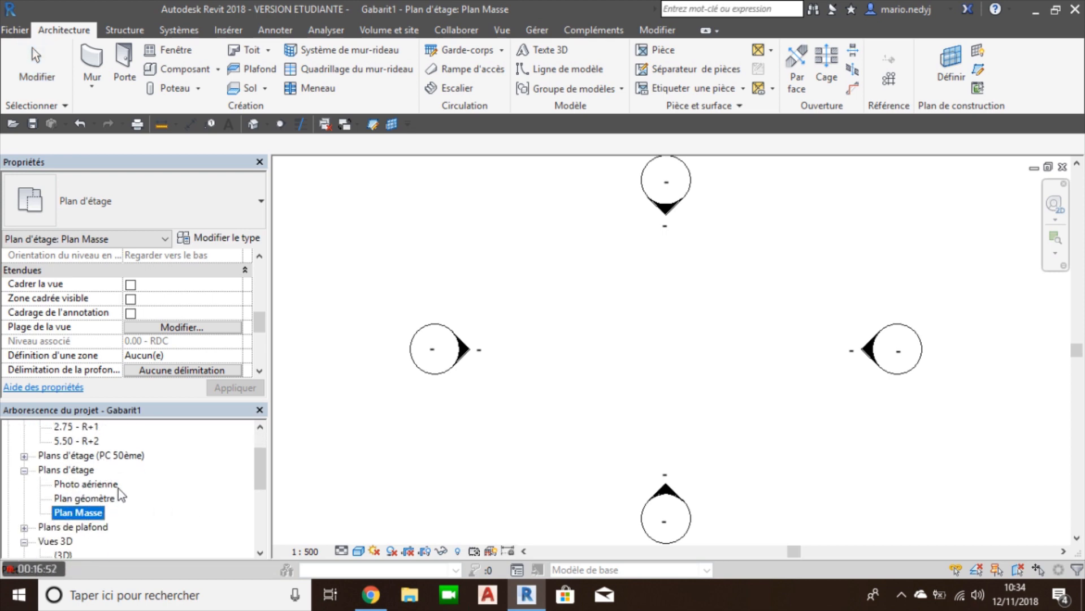
scroll(118, 490, down, 1)
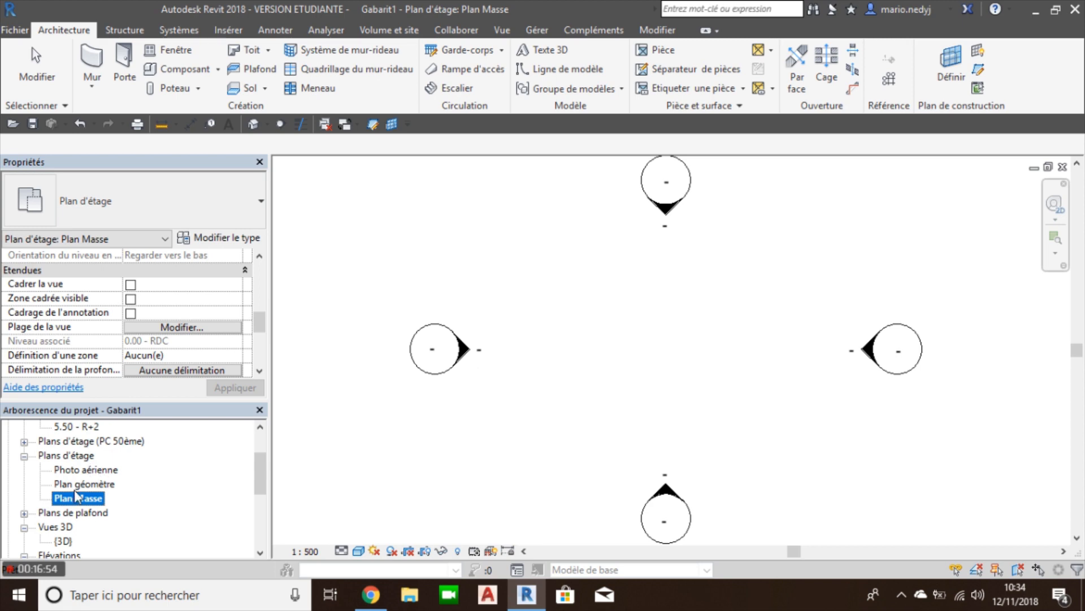
scroll(76, 494, up, 4)
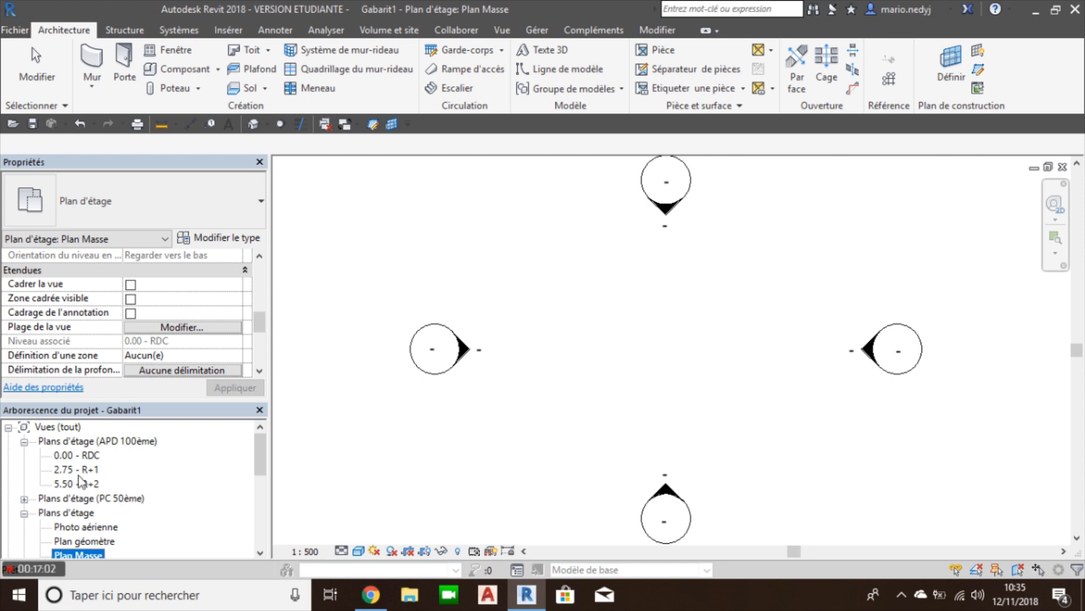
scroll(127, 523, down, 5)
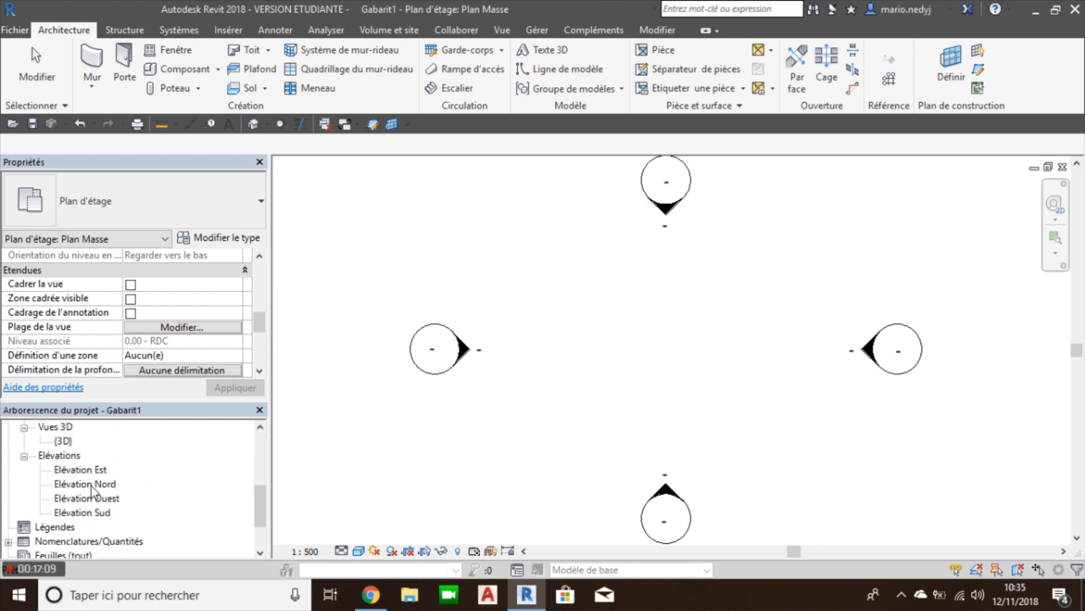
scroll(90, 486, up, 1)
scroll(102, 505, down, 2)
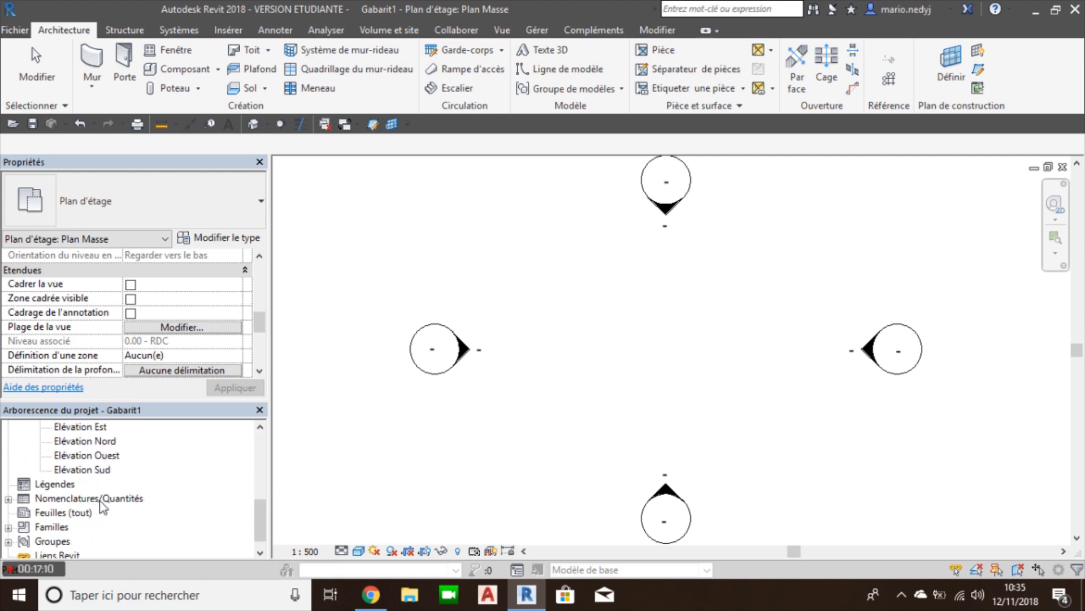
Expand Nomenclatures/Quantités and examine the window, room and door schedules it contains
click(63, 500)
click(8, 499)
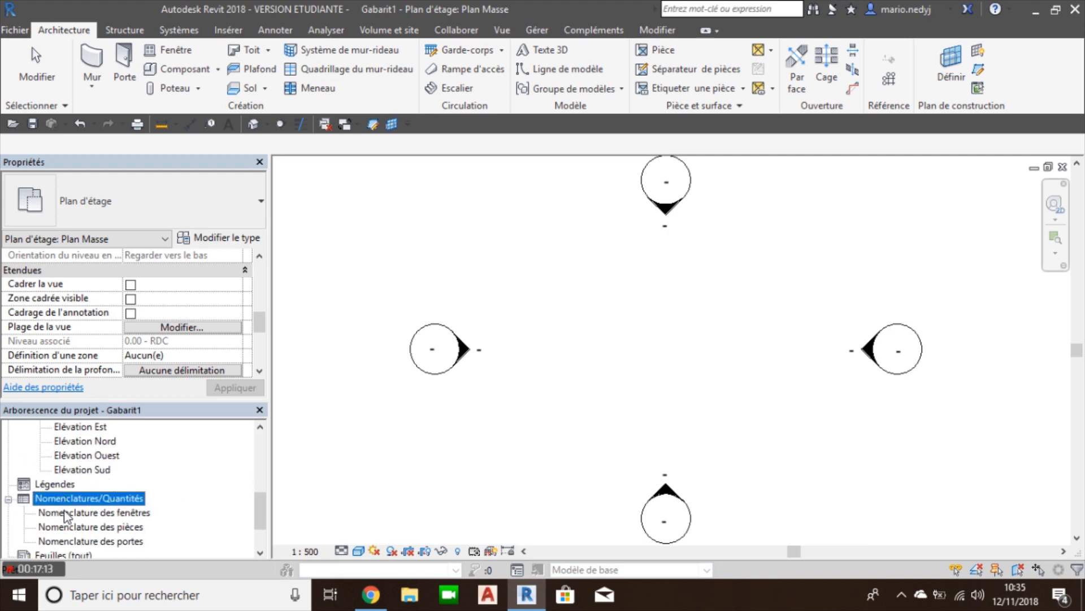
scroll(65, 515, down, 1)
click(80, 484)
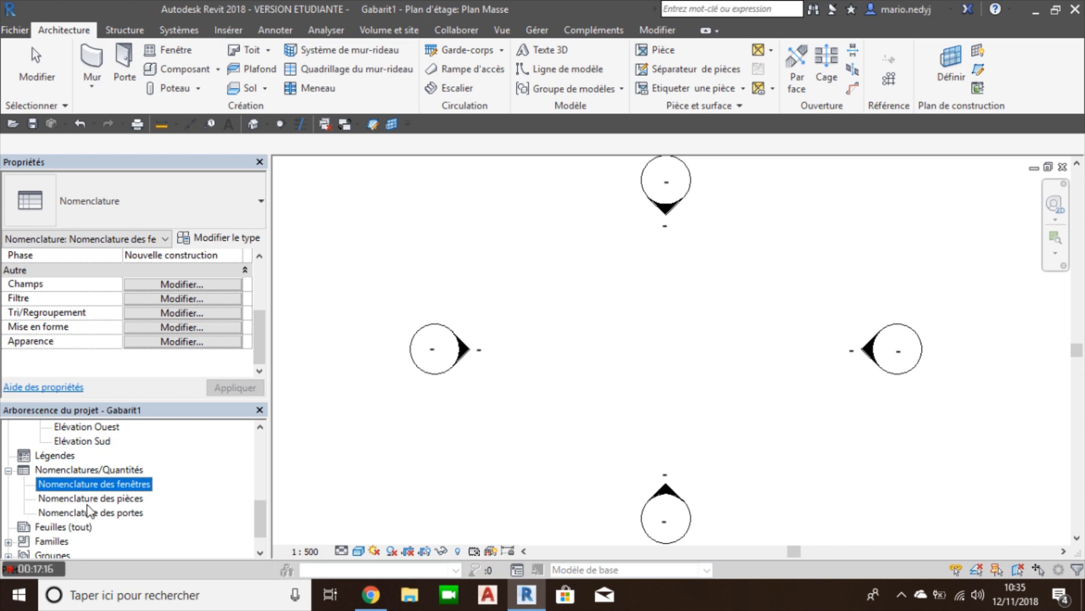
click(90, 470)
right_click(91, 470)
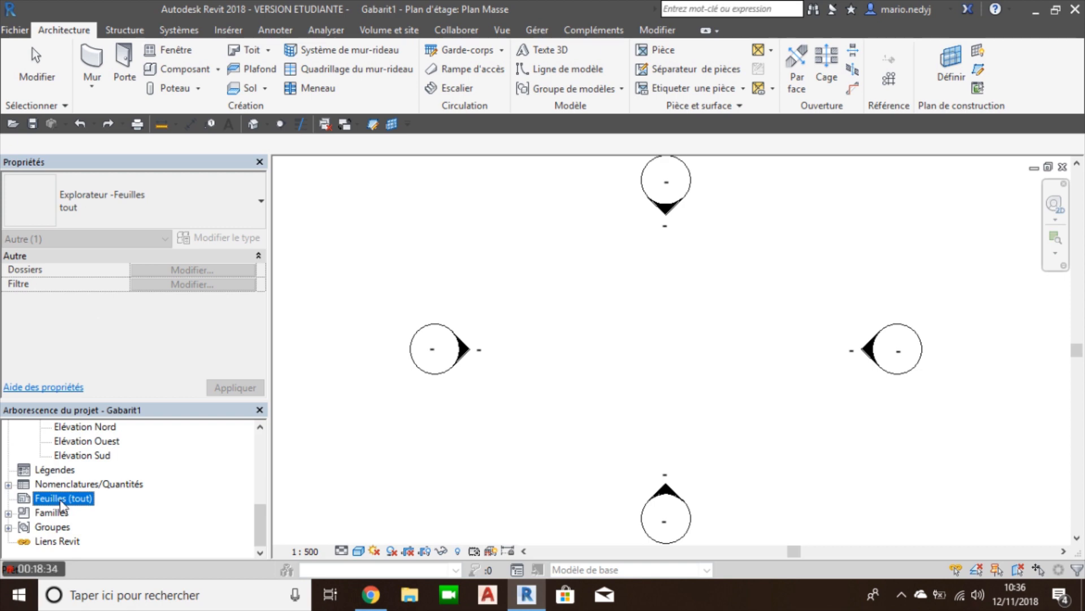
Check which title blocks are offered for a new sheet without creating the sheet
right_click(63, 505)
click(99, 510)
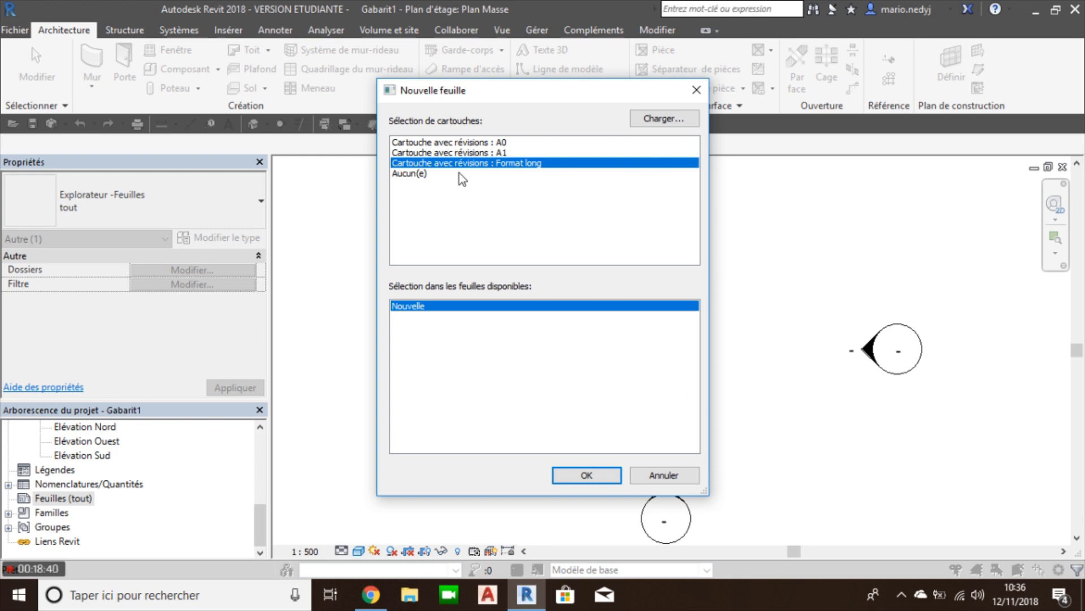
click(665, 475)
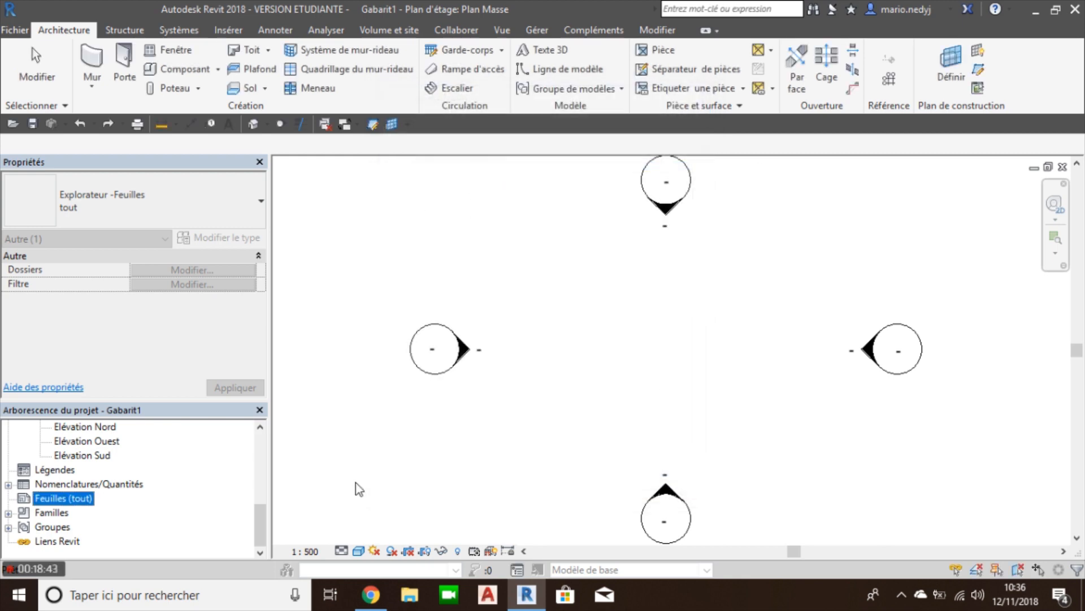
Delete the Cartouche avec révisions family from the annotation symbols and collapse the Symboles d'annotation category
click(51, 512)
click(8, 513)
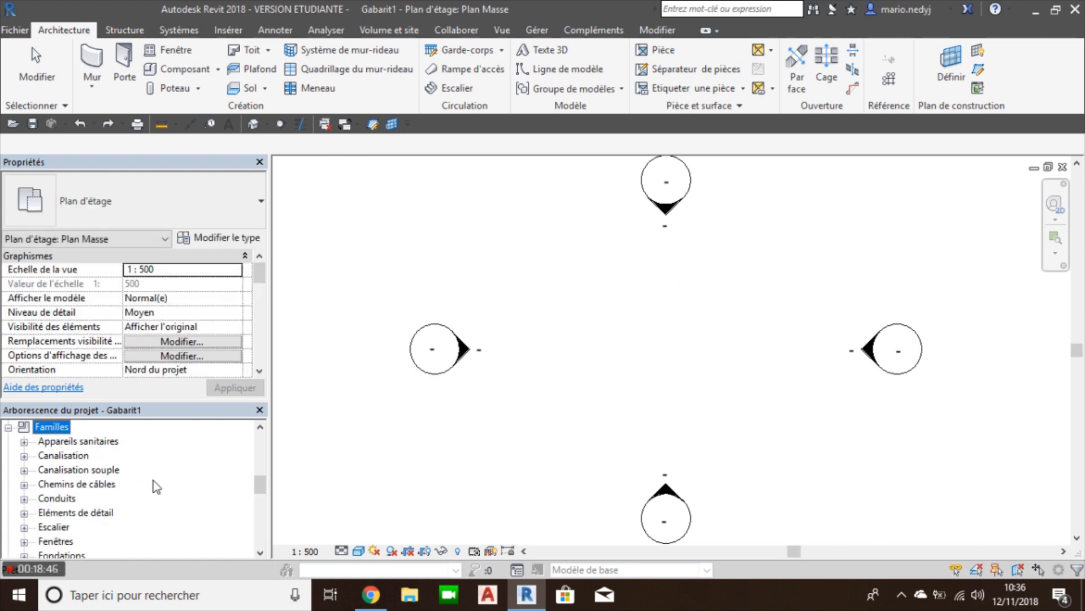
scroll(154, 481, down, 4)
scroll(89, 516, down, 4)
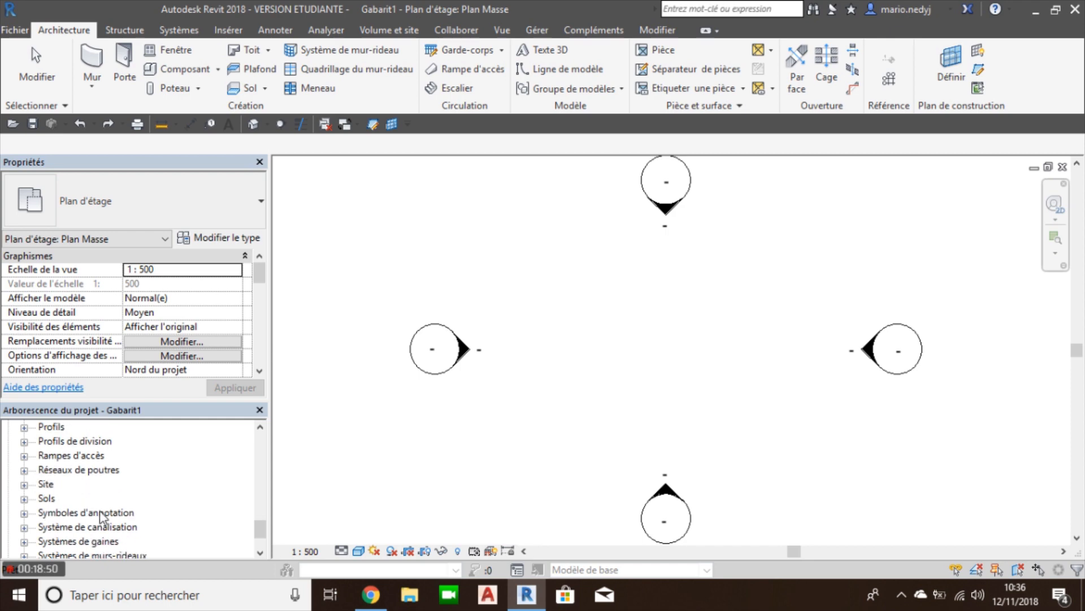
click(87, 513)
click(24, 514)
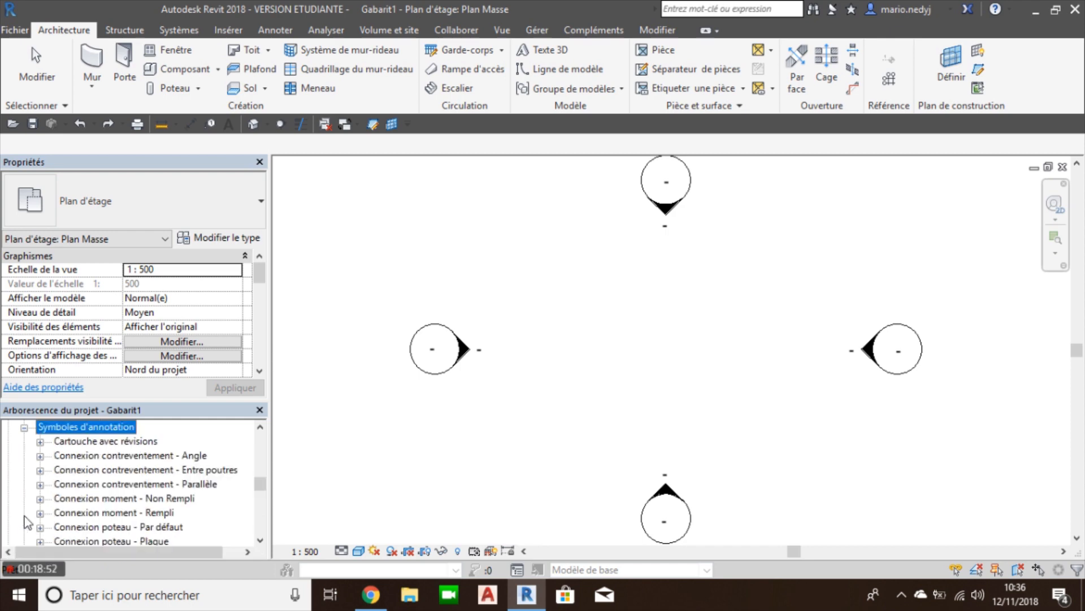
click(104, 443)
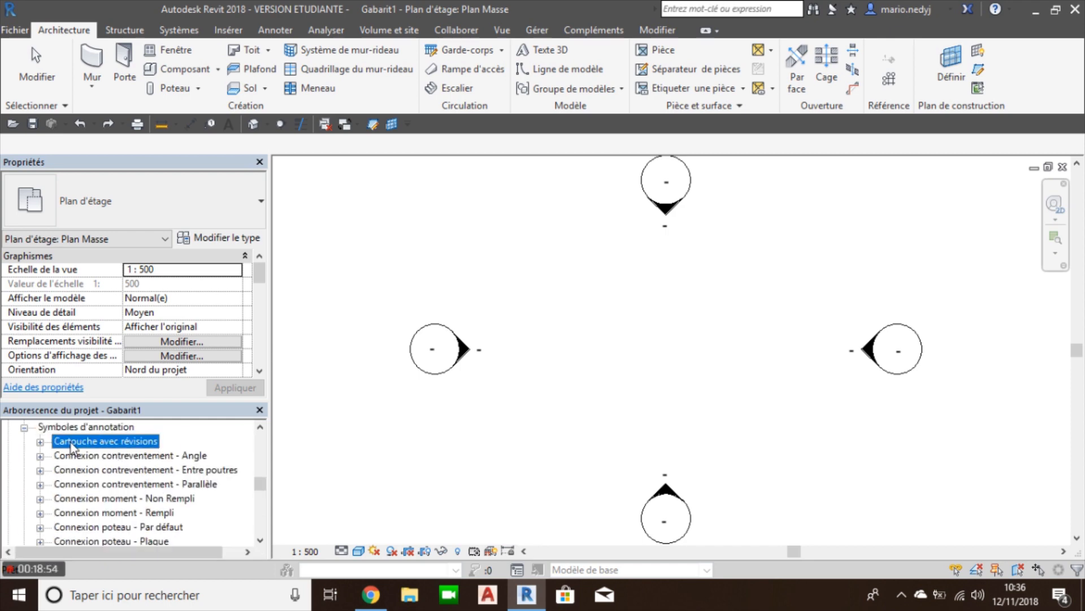
click(39, 442)
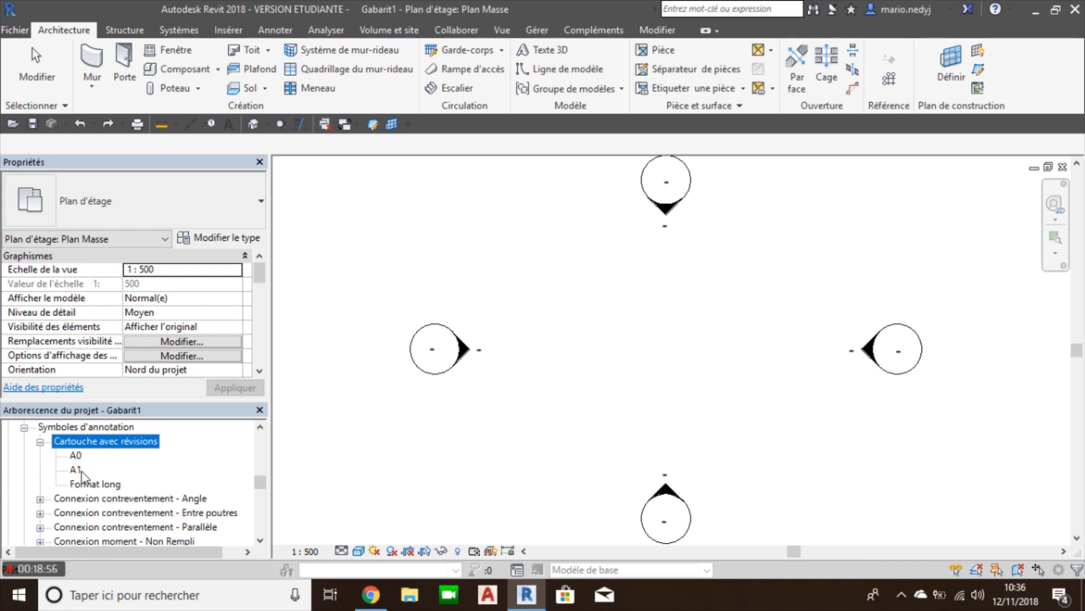
click(40, 441)
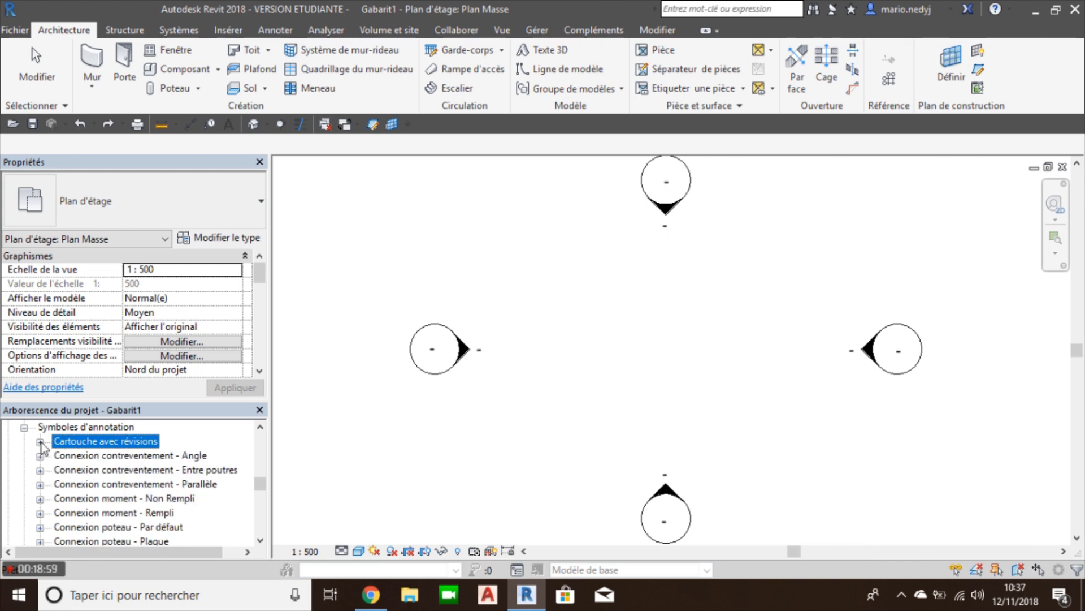
right_click(102, 447)
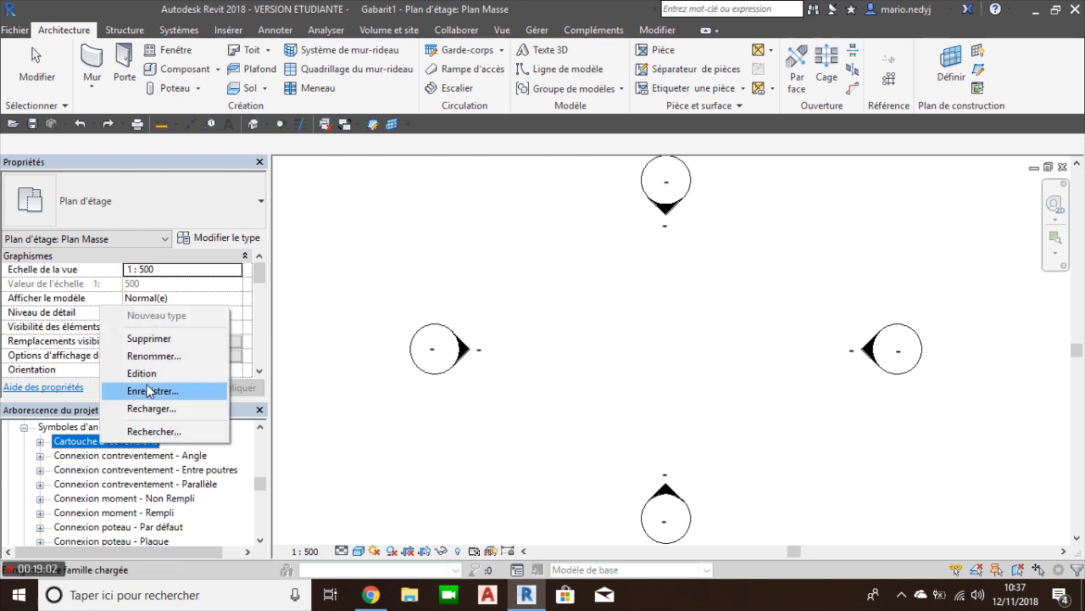
click(158, 337)
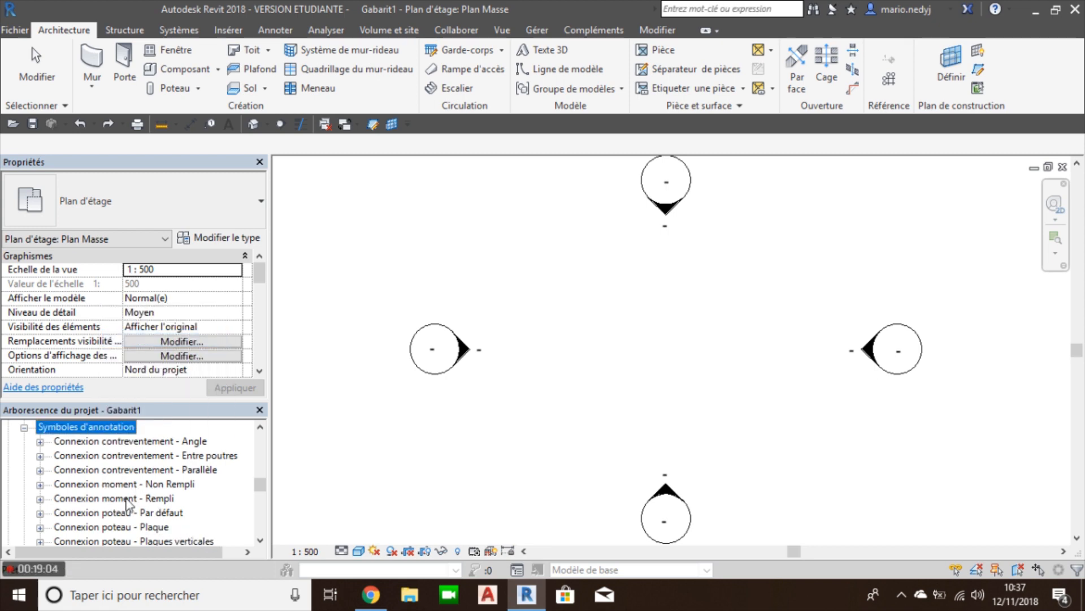
scroll(126, 499, up, 1)
click(24, 455)
scroll(69, 493, up, 10)
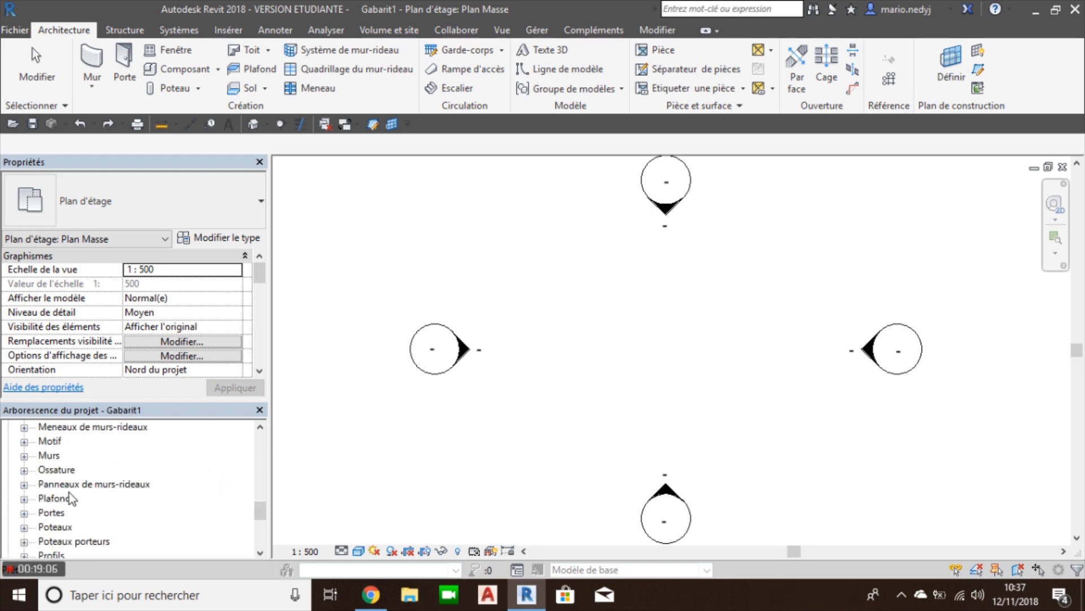
Check the title block choices for a new sheet without creating the sheet
scroll(69, 493, up, 2)
scroll(69, 493, down, 2)
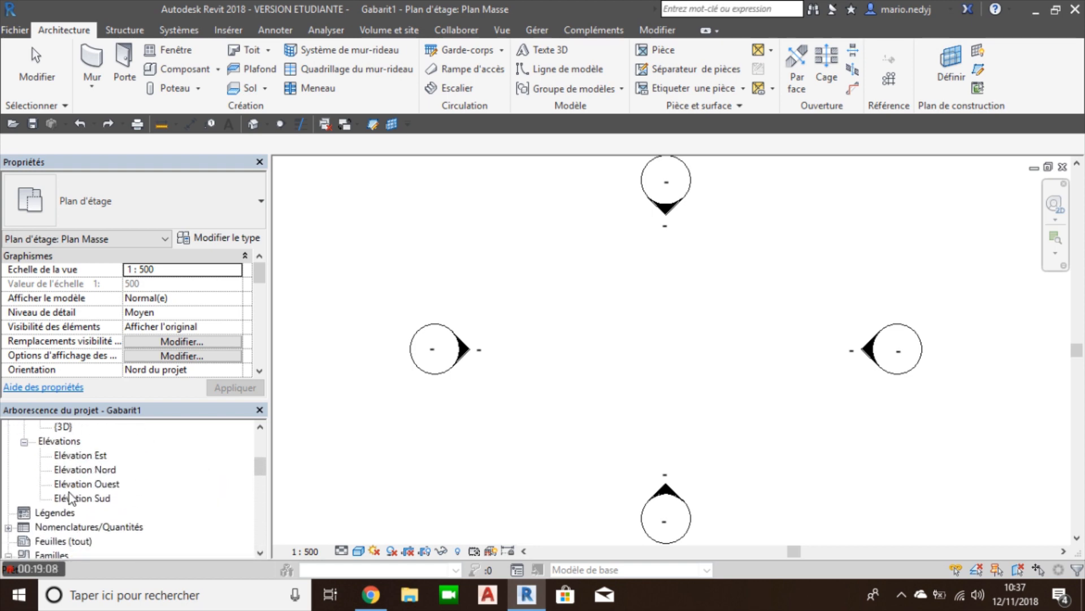
right_click(61, 515)
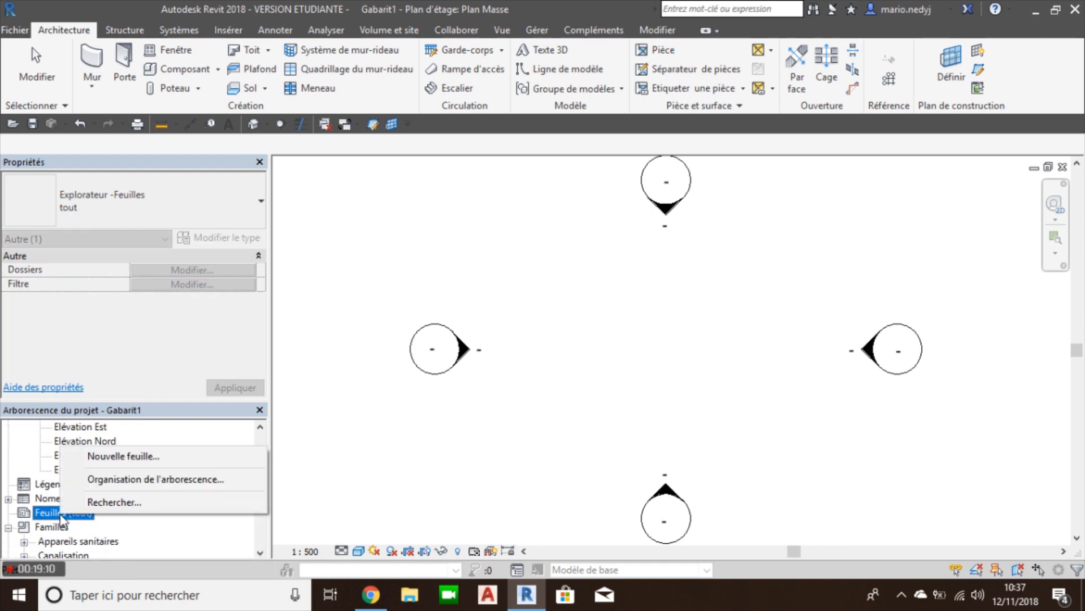
click(113, 453)
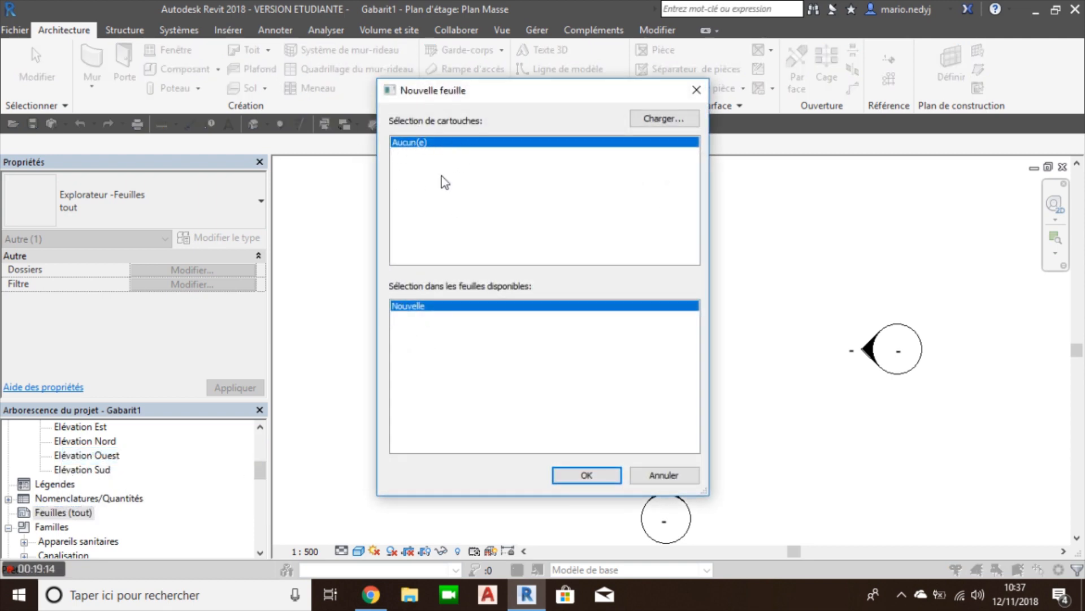
click(658, 478)
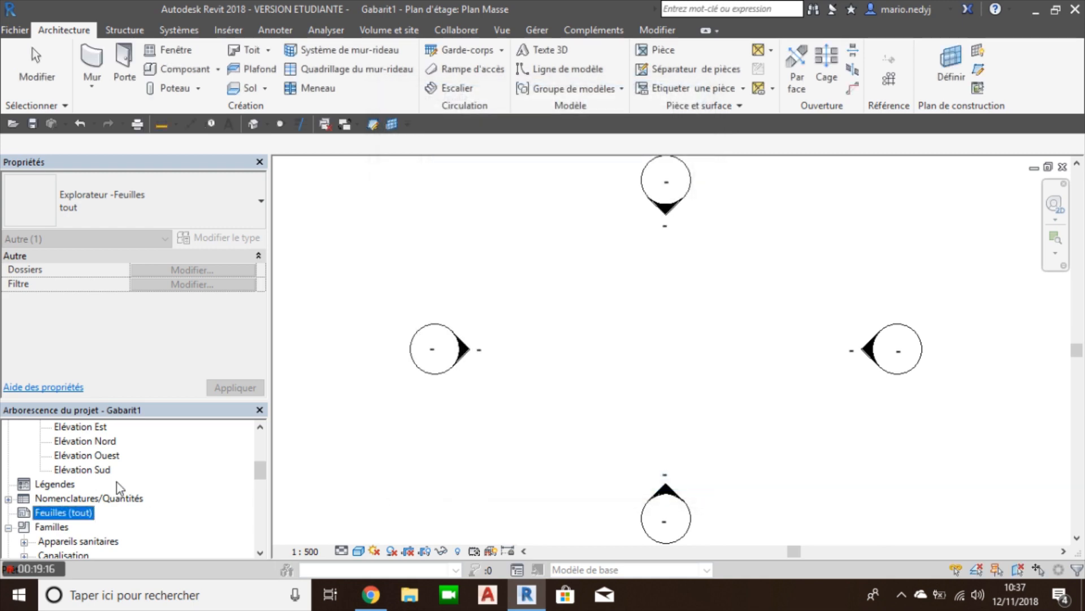
Load the Cartouche multi-format title block family from the CAO-DAO Revit 2017 Familles\Cartouche folder on Data (D:)
click(227, 32)
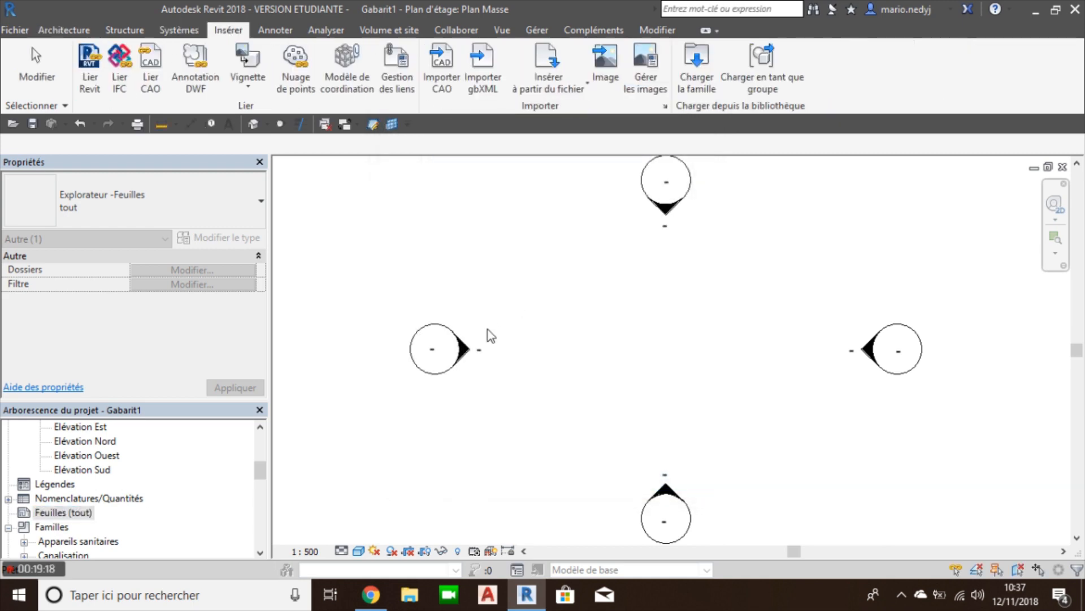
click(705, 78)
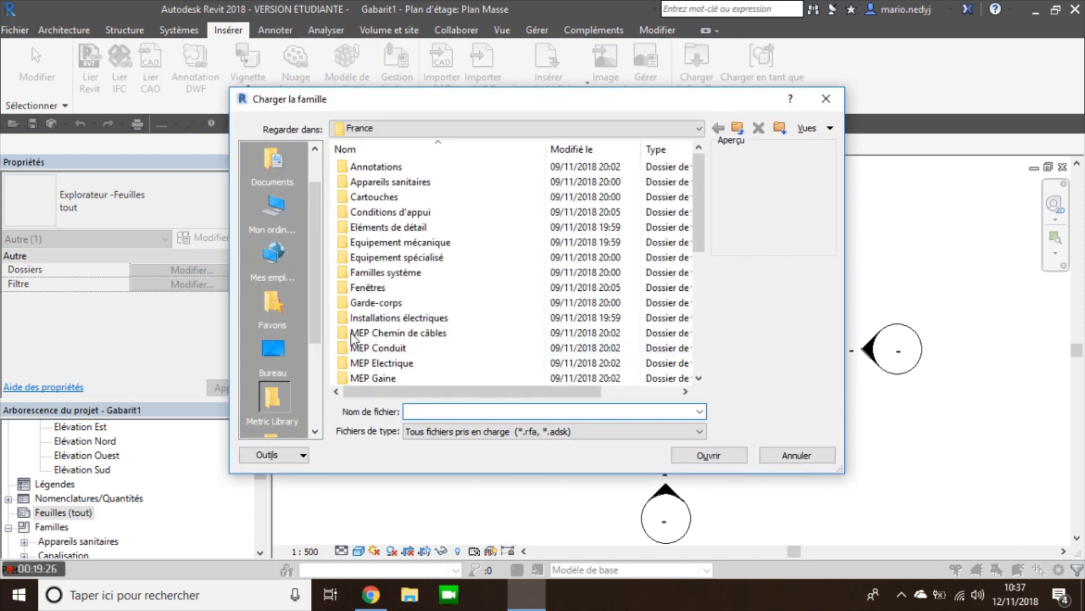
click(278, 354)
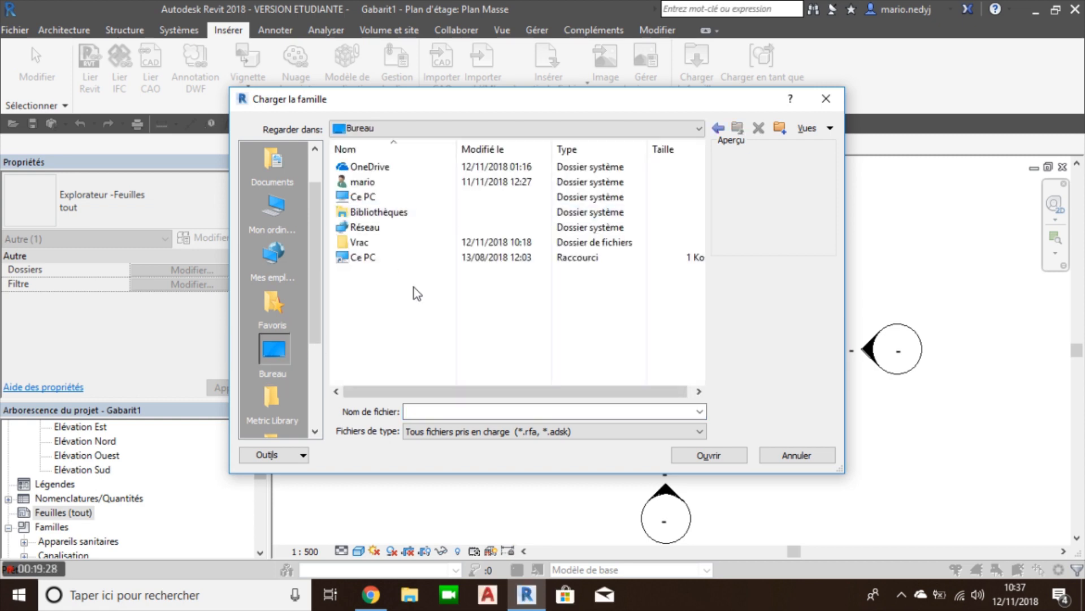
double_click(367, 197)
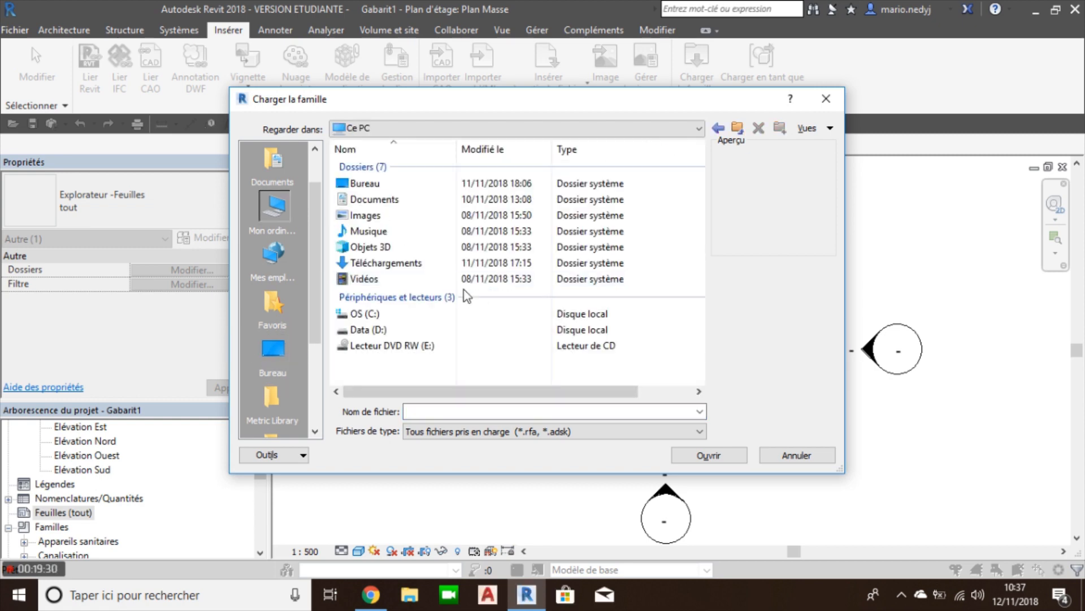
double_click(364, 329)
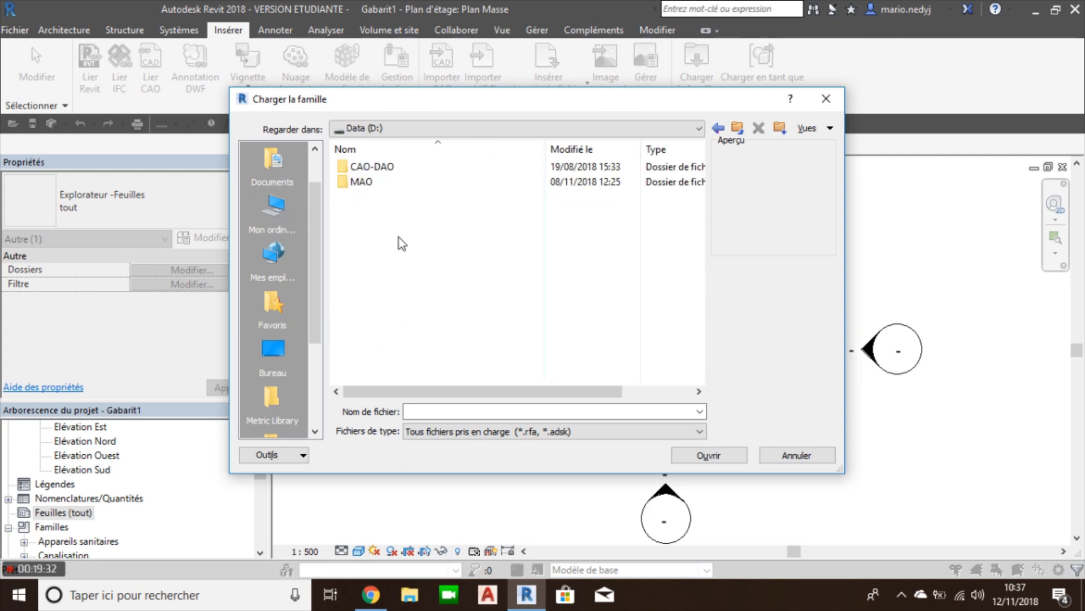
double_click(373, 167)
double_click(394, 198)
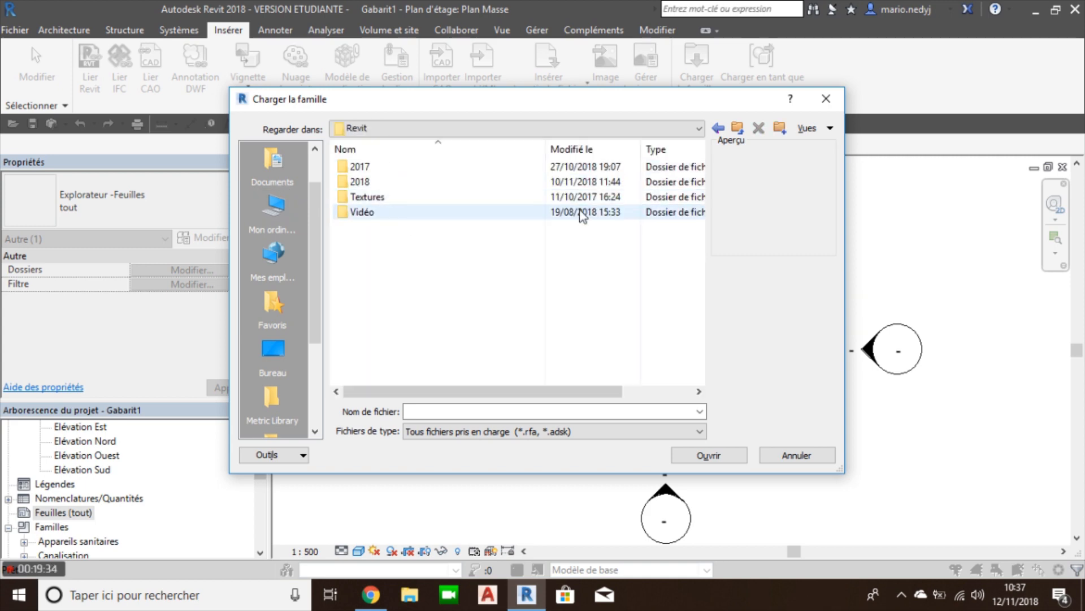
double_click(403, 168)
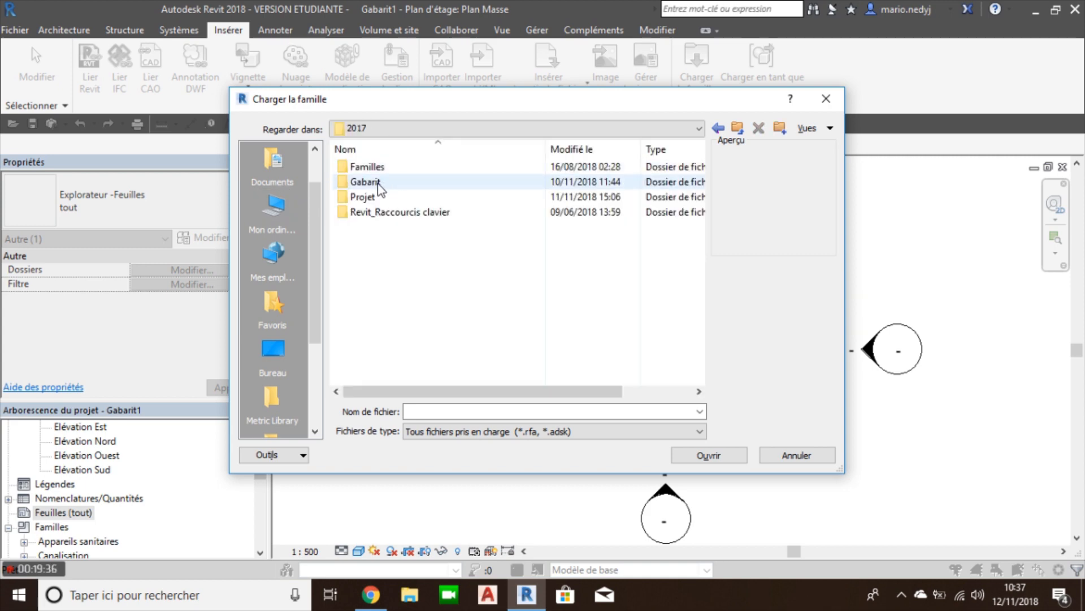
double_click(381, 169)
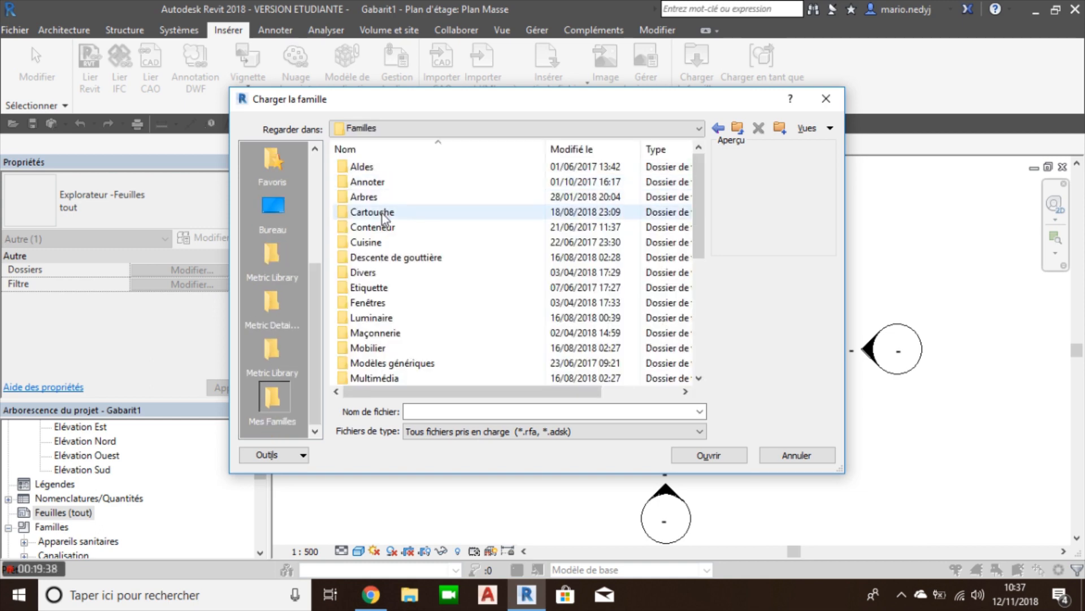
double_click(381, 213)
click(382, 213)
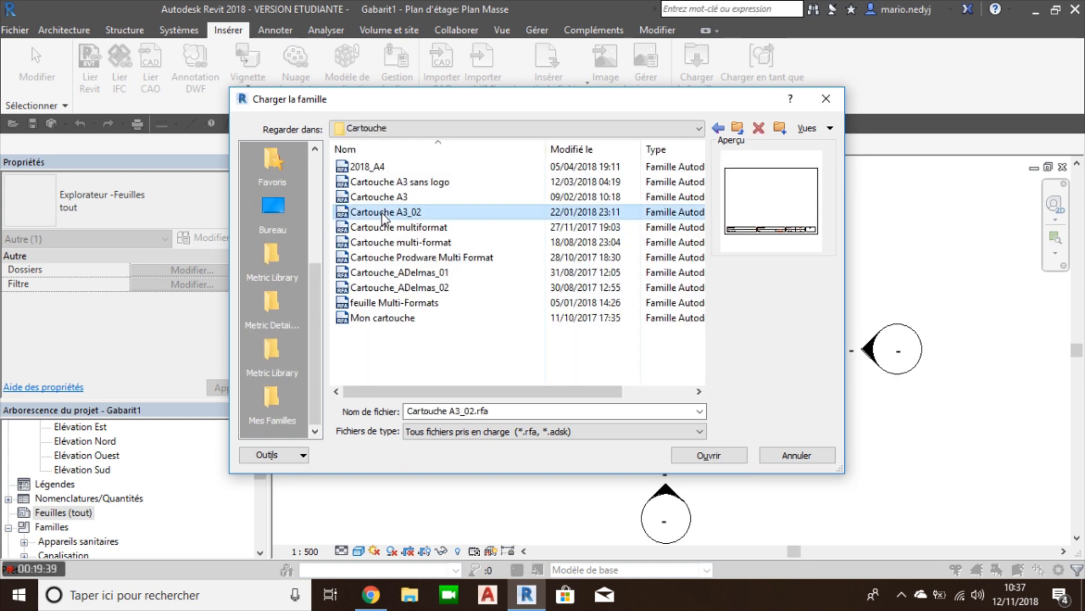
click(424, 243)
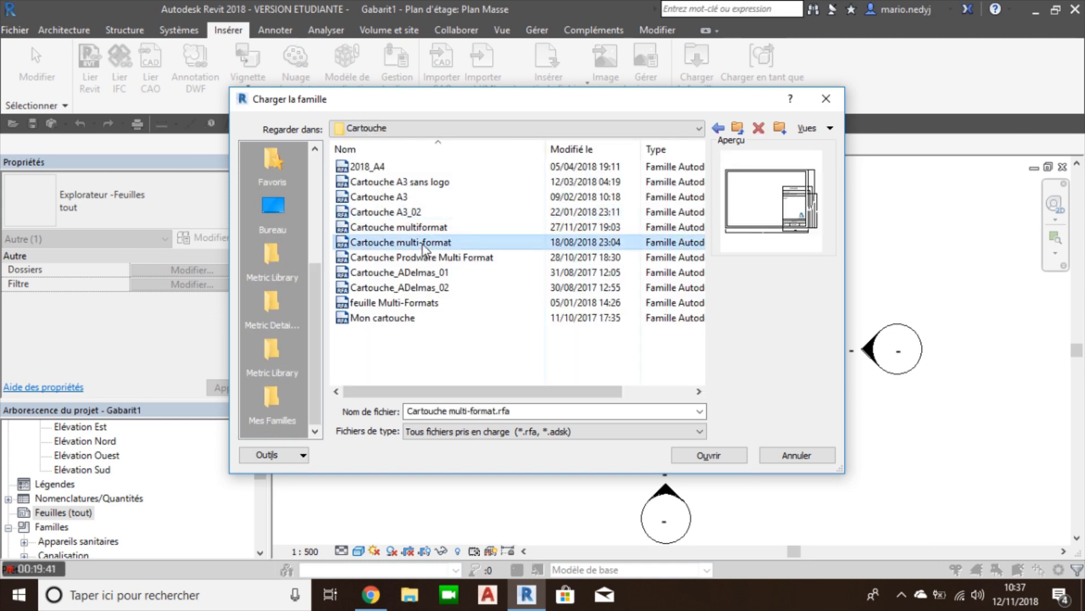
click(700, 463)
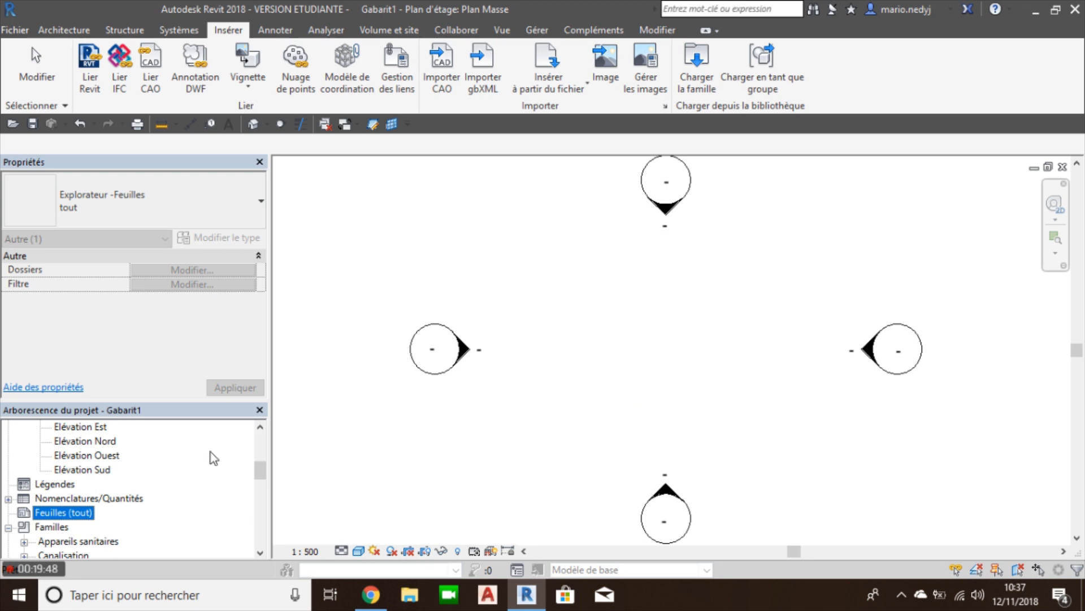
Check which Cartouche multi-format sizes are offered for a new sheet, without creating one
right_click(68, 516)
click(130, 456)
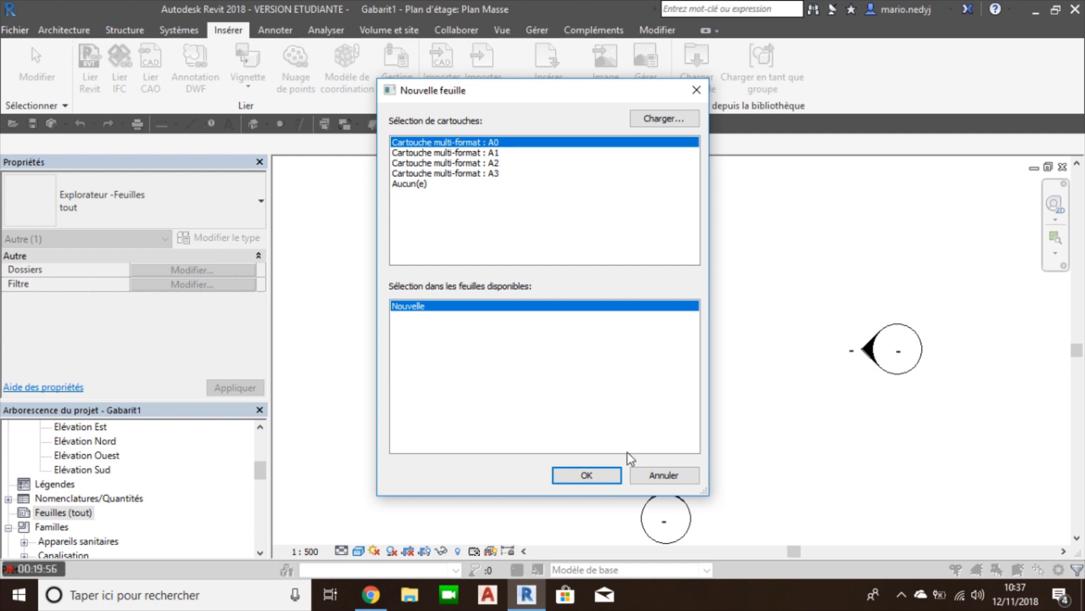
click(657, 475)
Collapse the Familles branch of the project browser and return to the floor plan views
scroll(24, 506, down, 1)
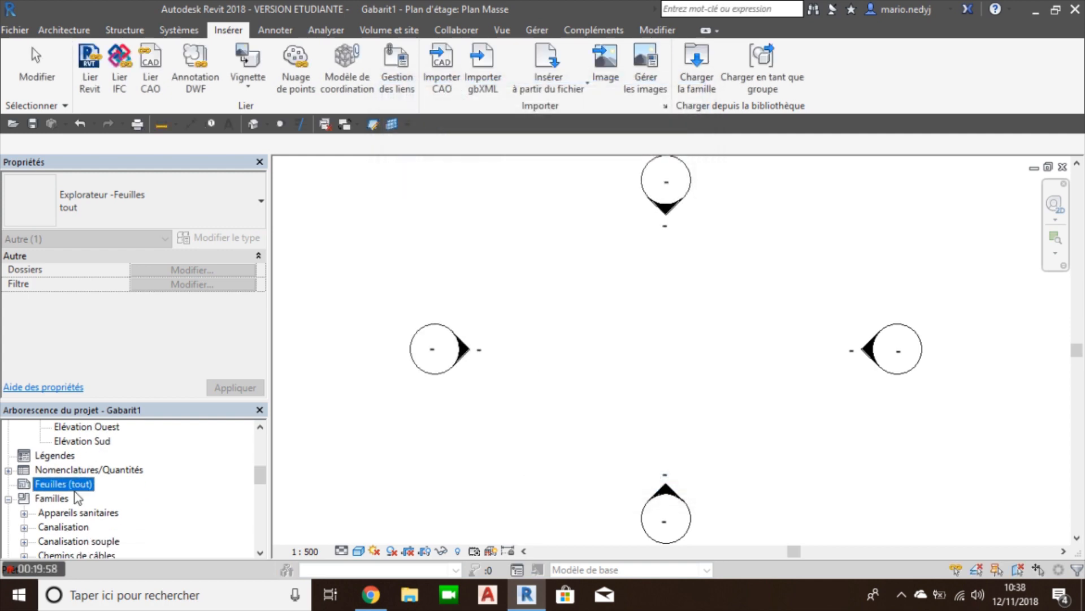
click(9, 498)
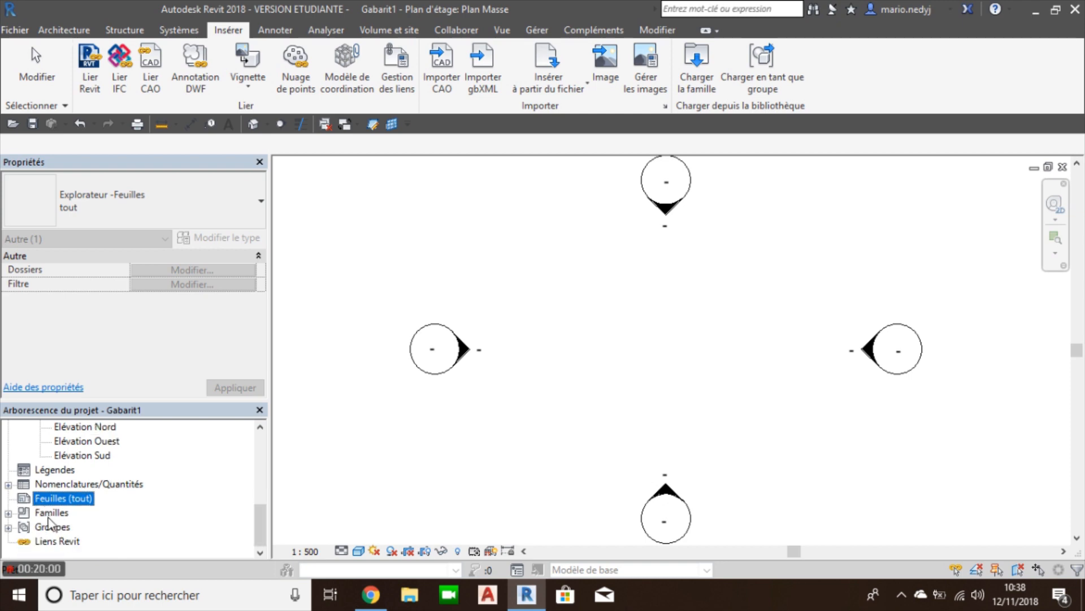
click(49, 513)
scroll(50, 514, up, 1)
scroll(49, 515, down, 1)
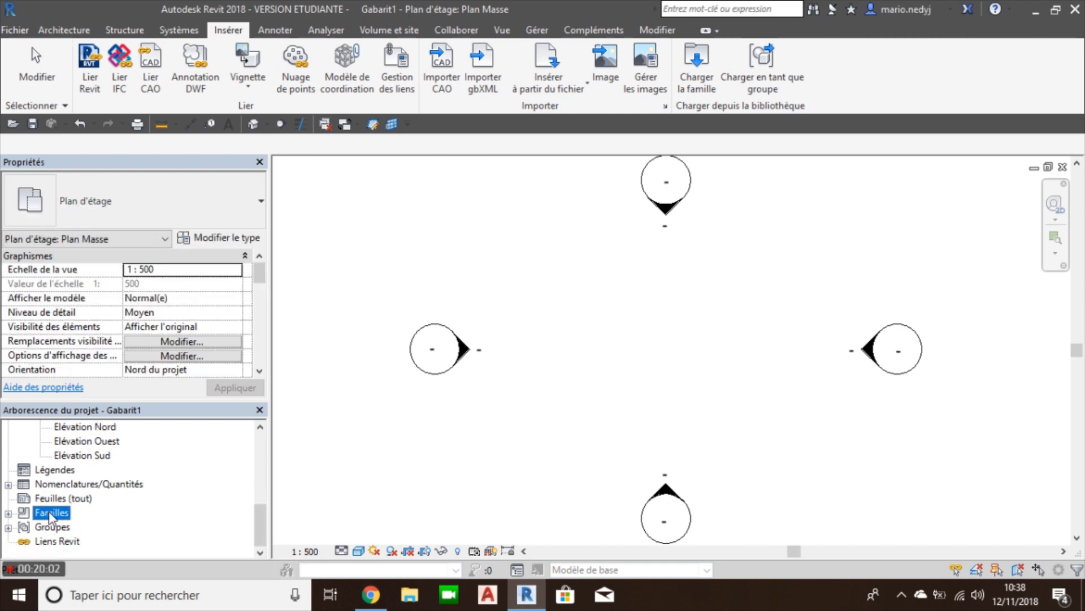
scroll(85, 518, up, 7)
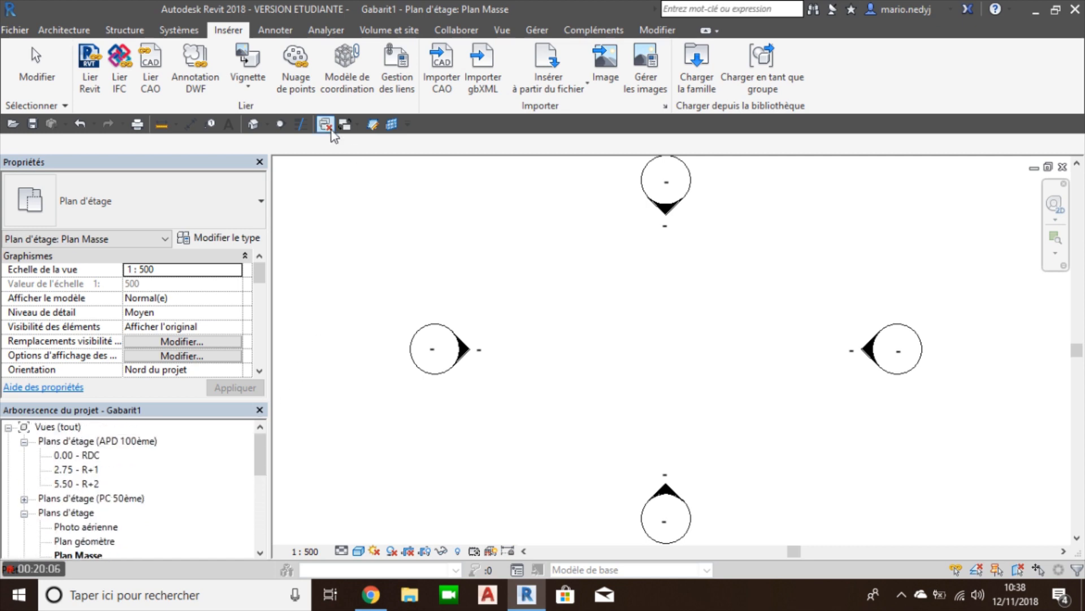
Examine the Int. Simple door types available for placement, without placing a door
click(54, 31)
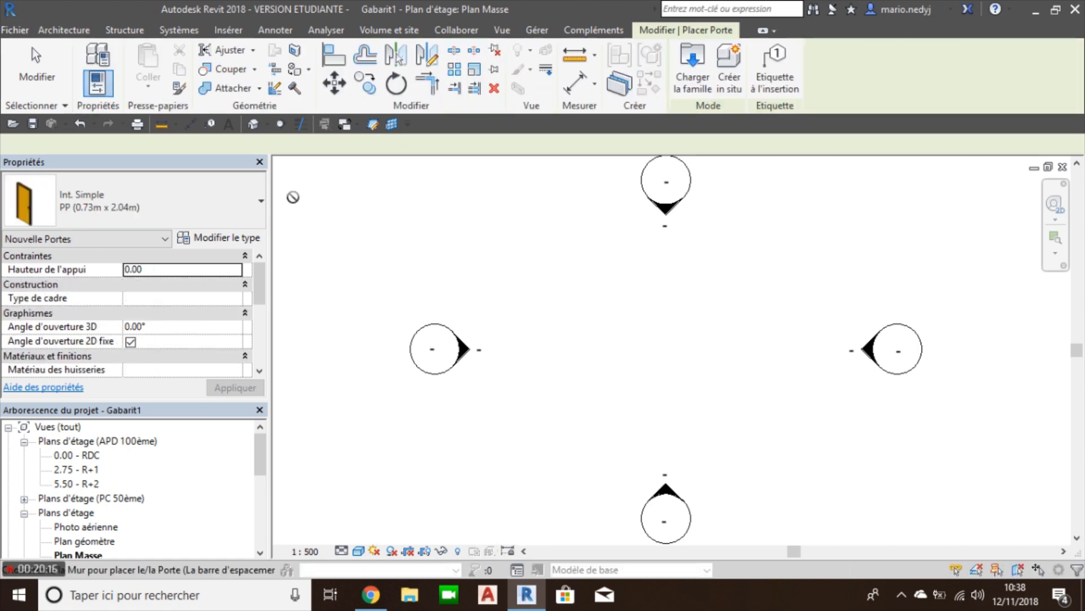
click(164, 205)
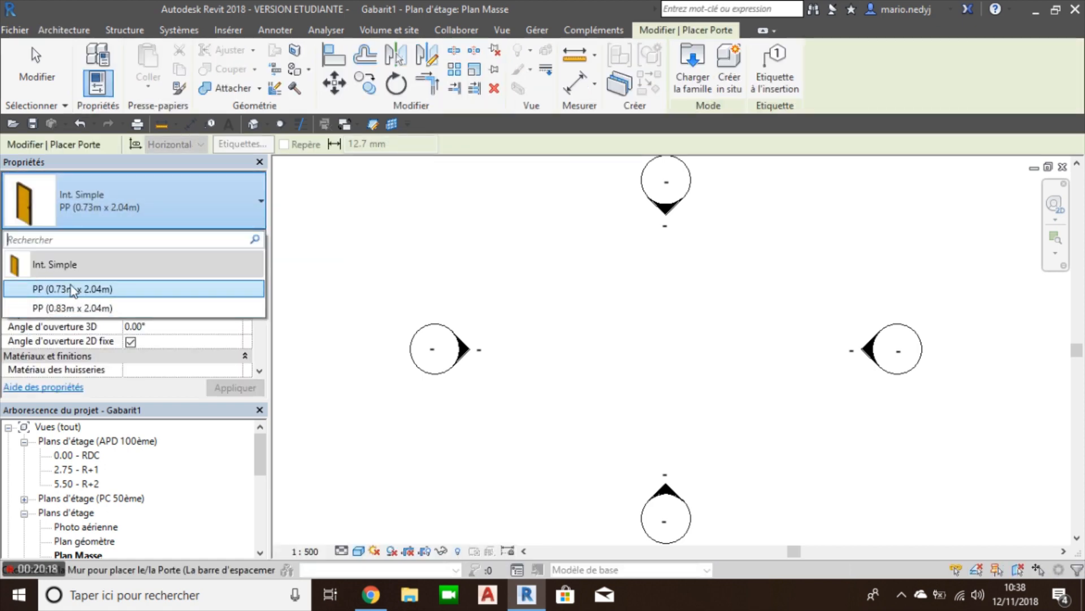
mouse_move(162, 270)
click(282, 184)
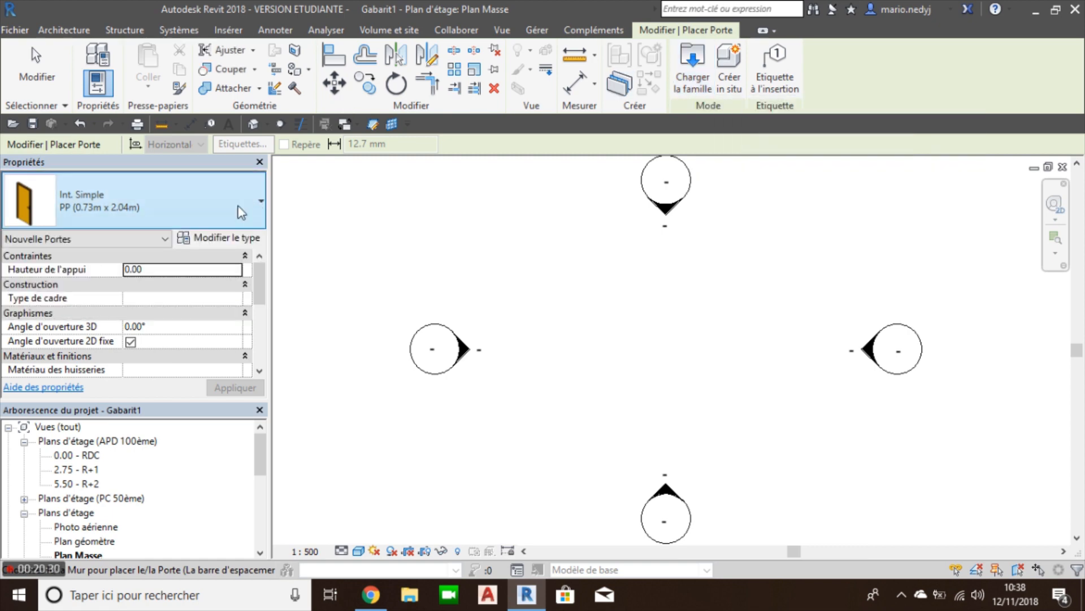
click(47, 79)
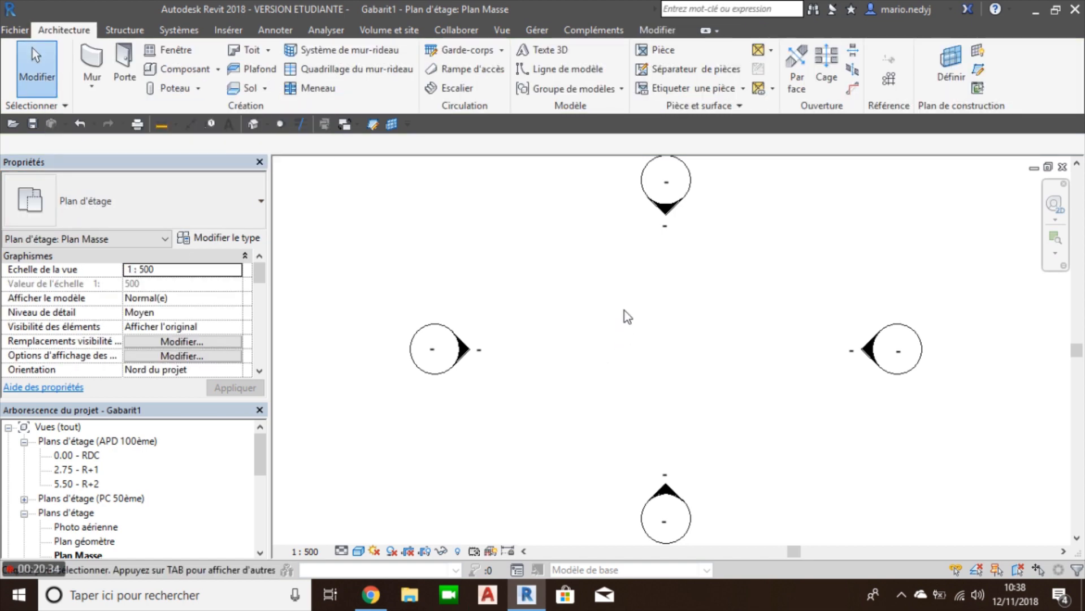
Review the additional project settings on offer, such as line styles and elevation tags, without changing any
scroll(613, 324, down, 1)
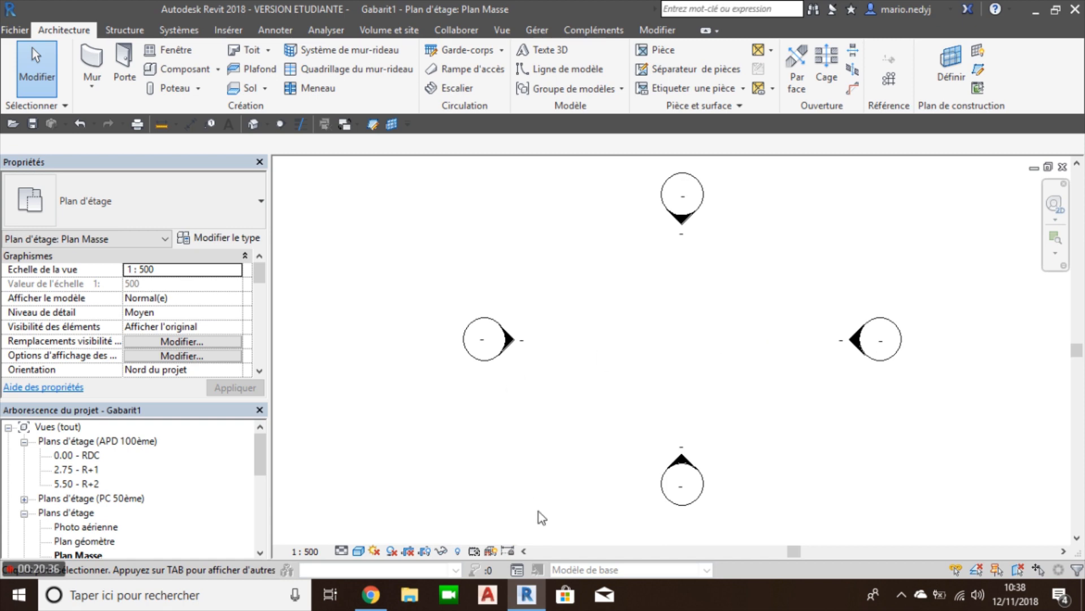
click(534, 34)
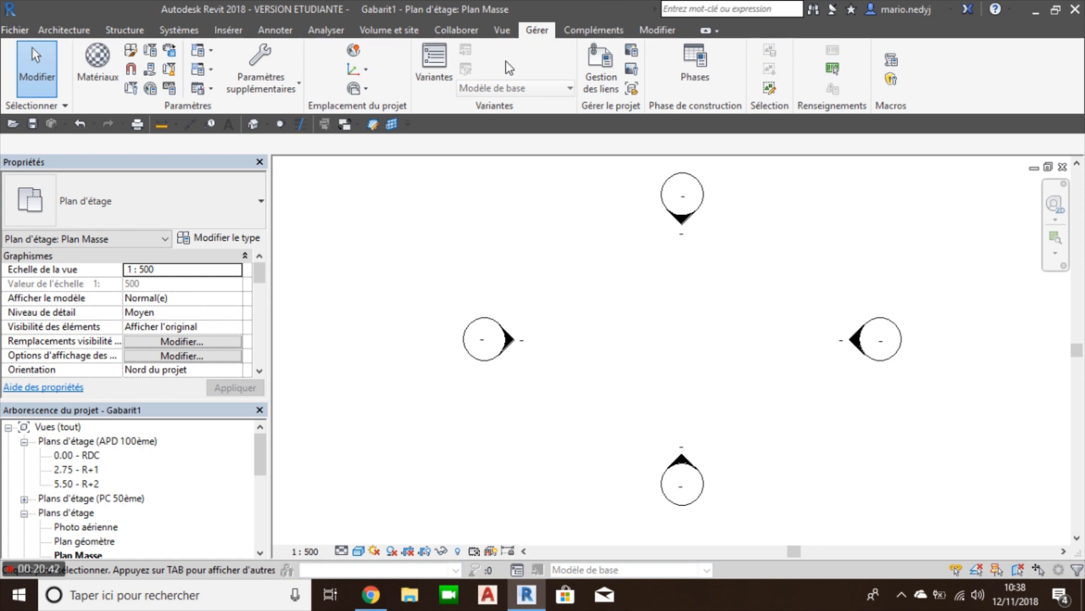
click(261, 76)
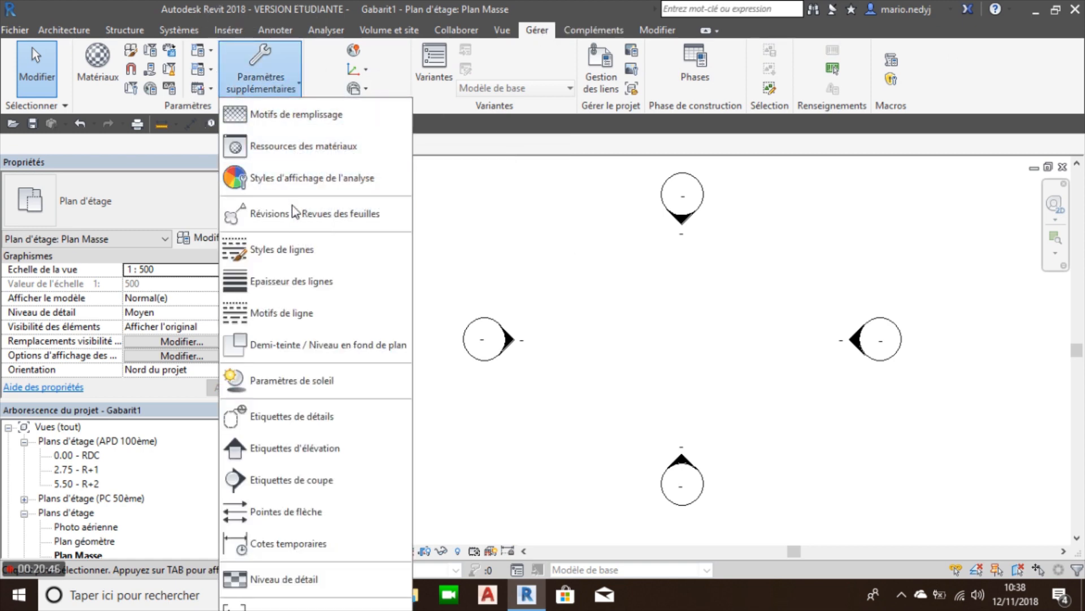
click(283, 250)
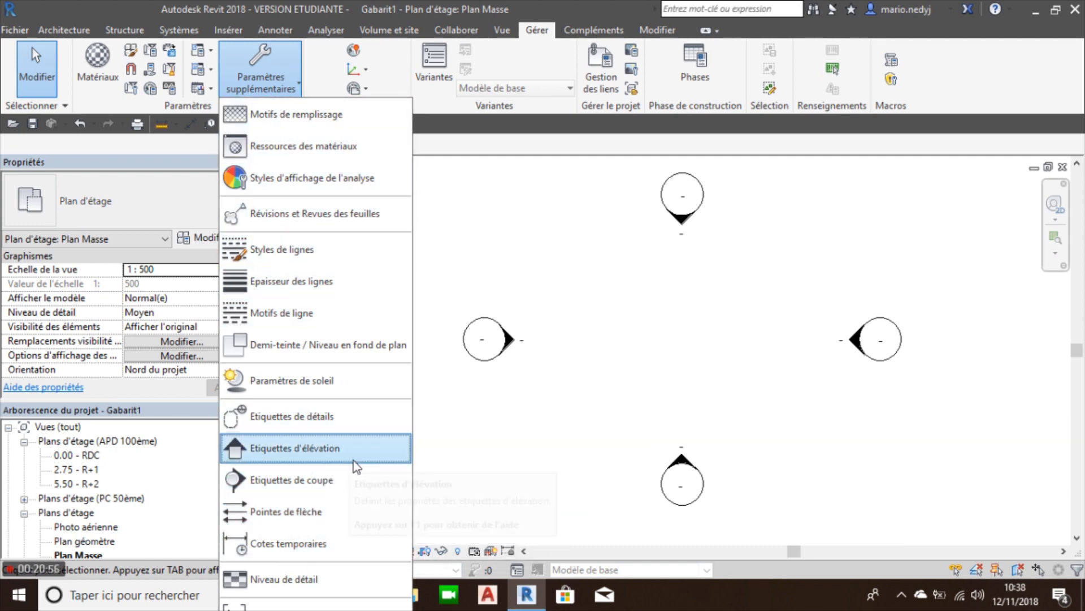
click(262, 77)
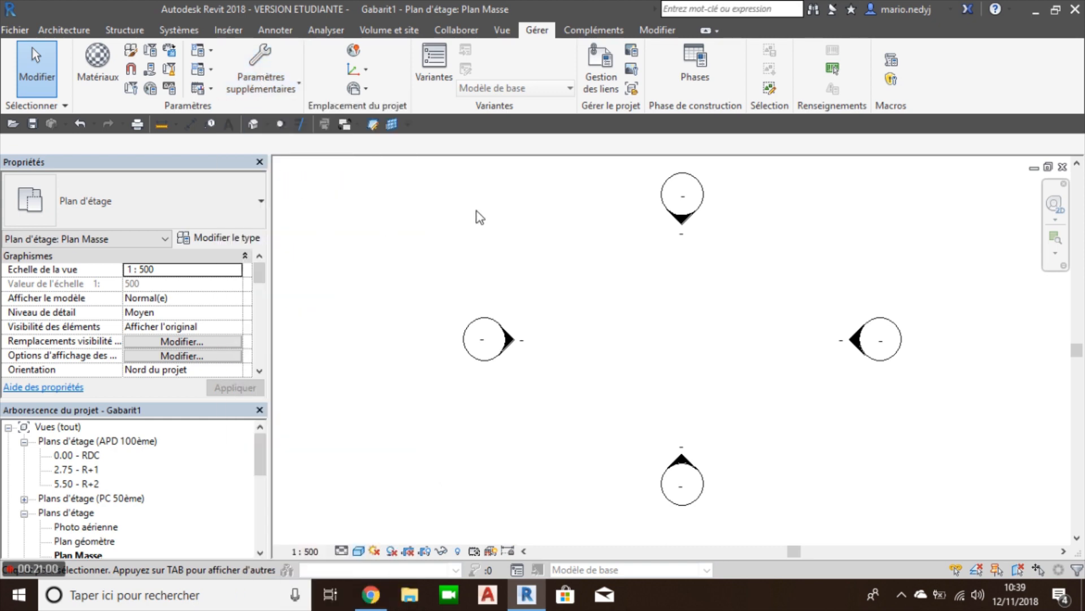
Start saving the file as a template (.rte) and browse to the folder D:\CAO-DAO\Revit\2018\Gabarit
click(16, 31)
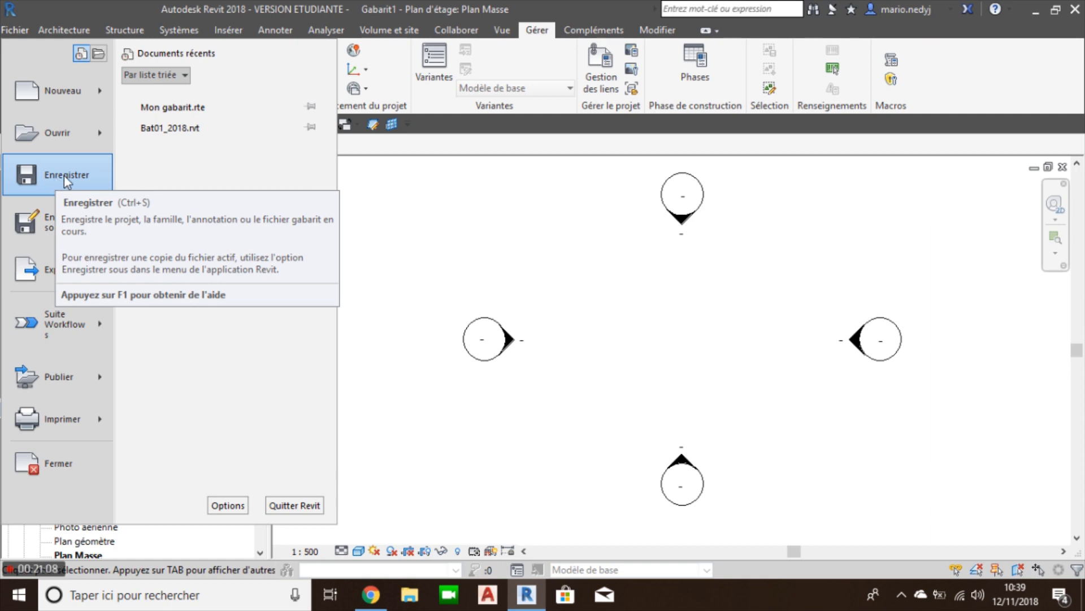
mouse_move(56, 226)
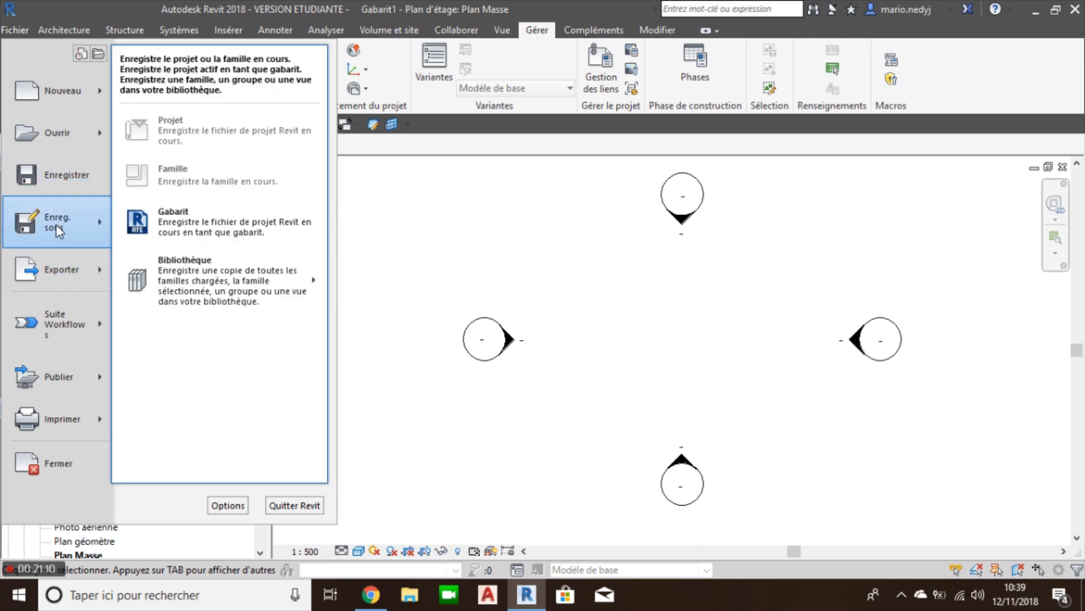
click(169, 220)
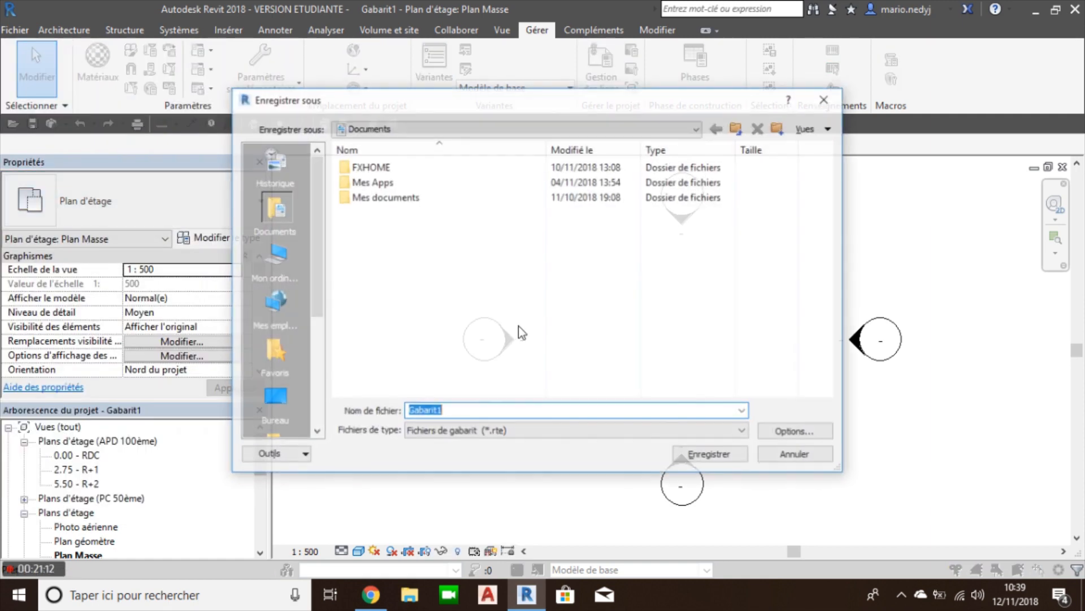
click(275, 399)
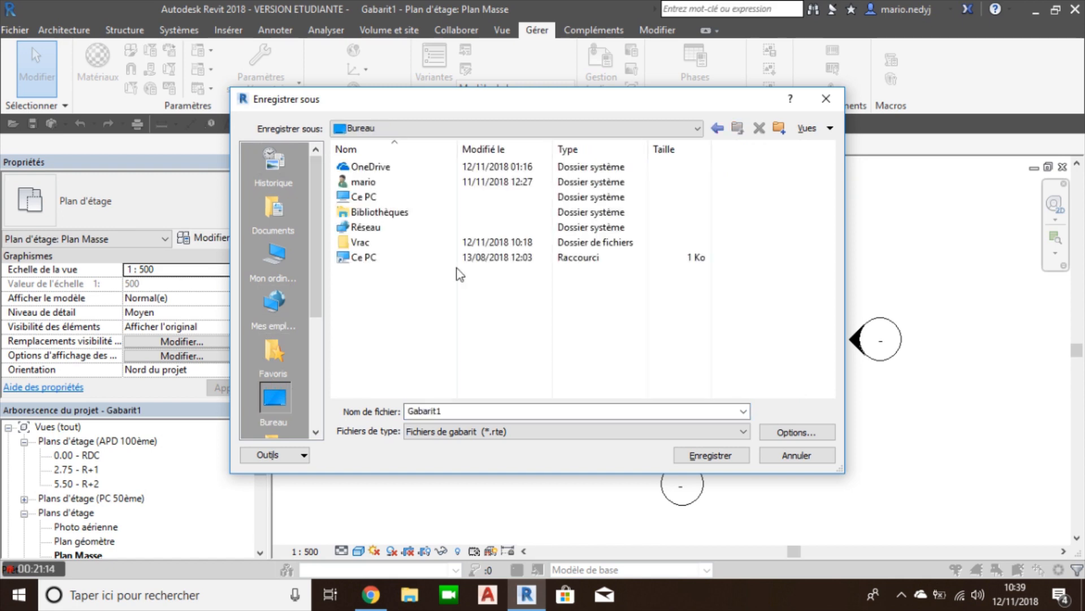
click(389, 199)
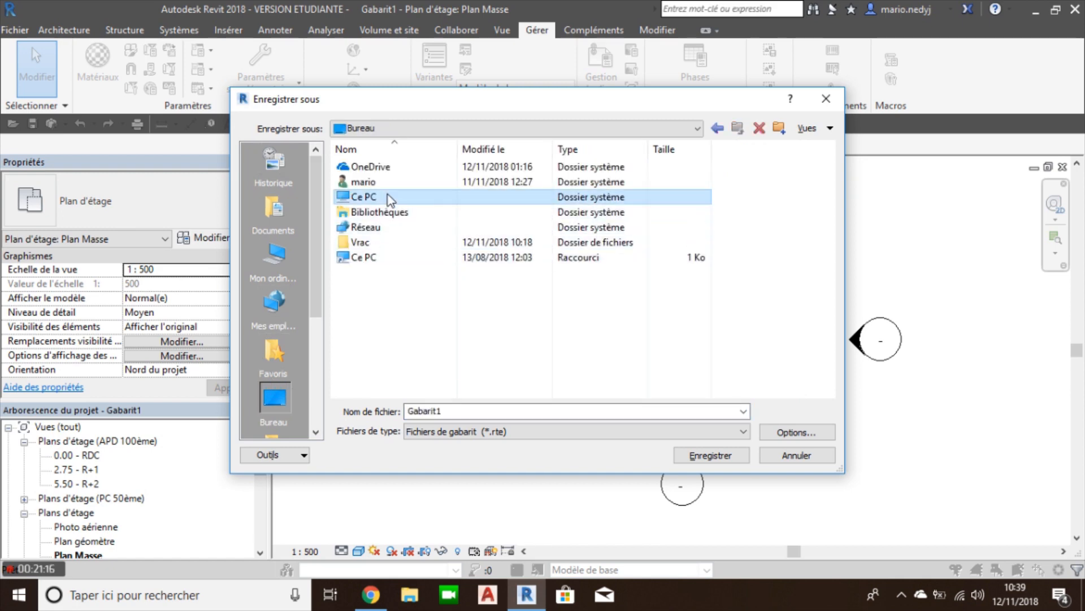
double_click(389, 200)
double_click(374, 328)
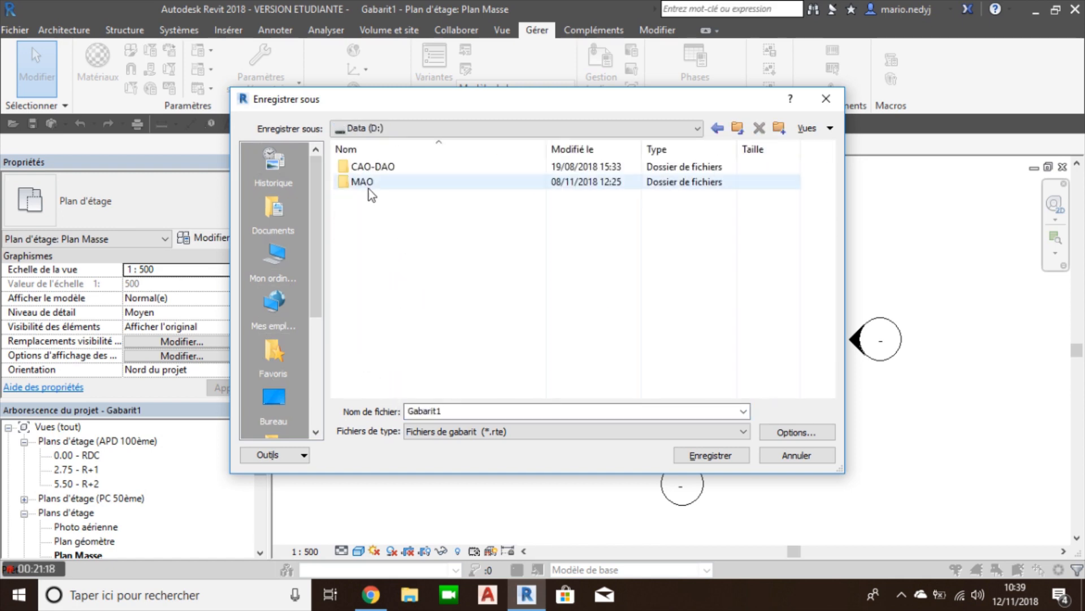
double_click(372, 168)
double_click(372, 199)
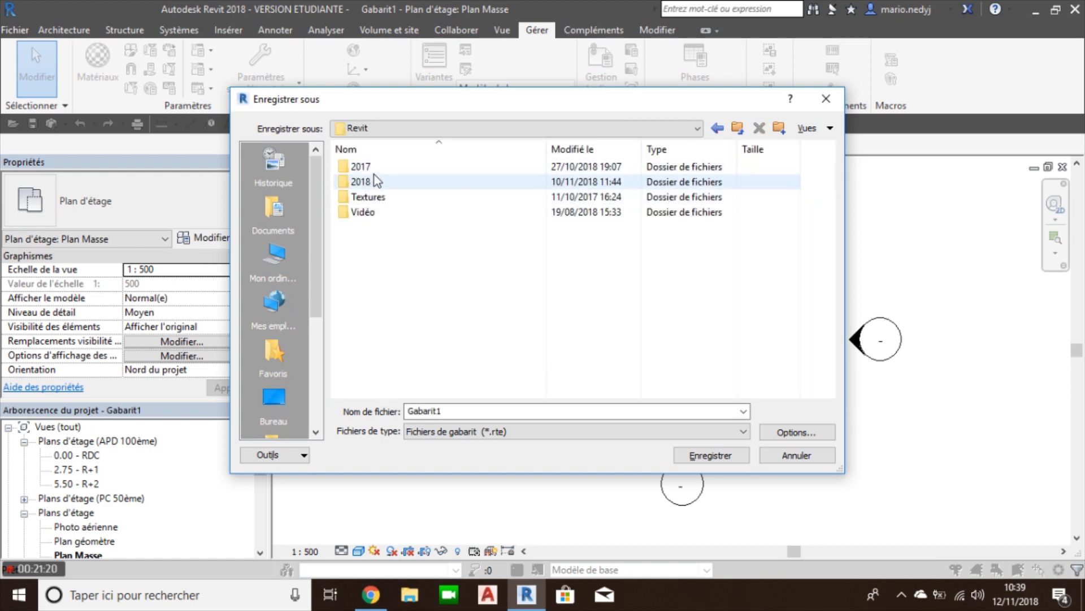
double_click(373, 181)
double_click(403, 182)
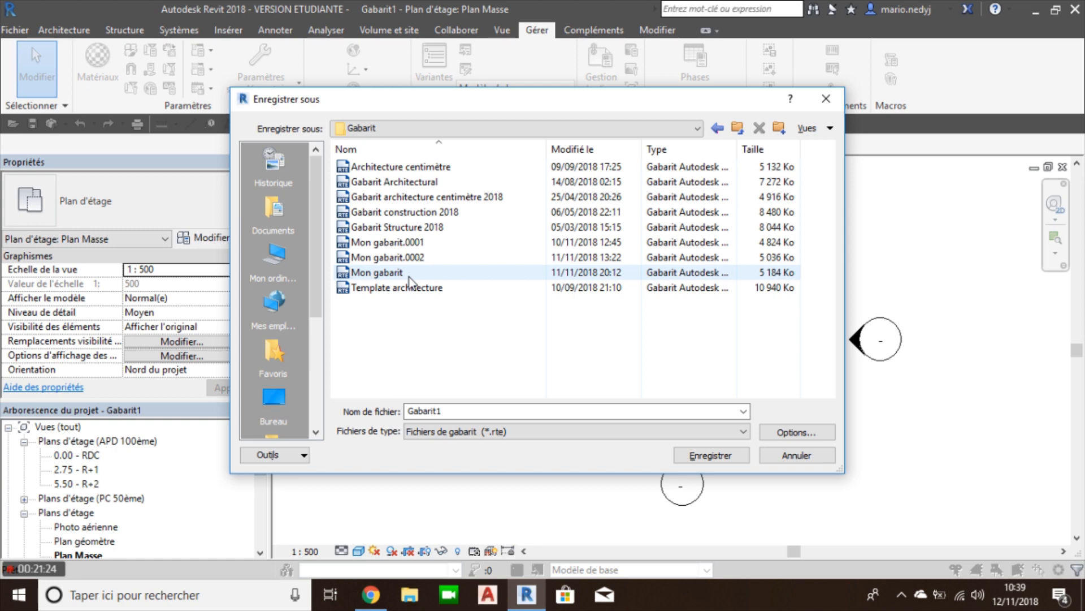
Save the template under the file name Mon gabarit 2018 and close it
click(458, 411)
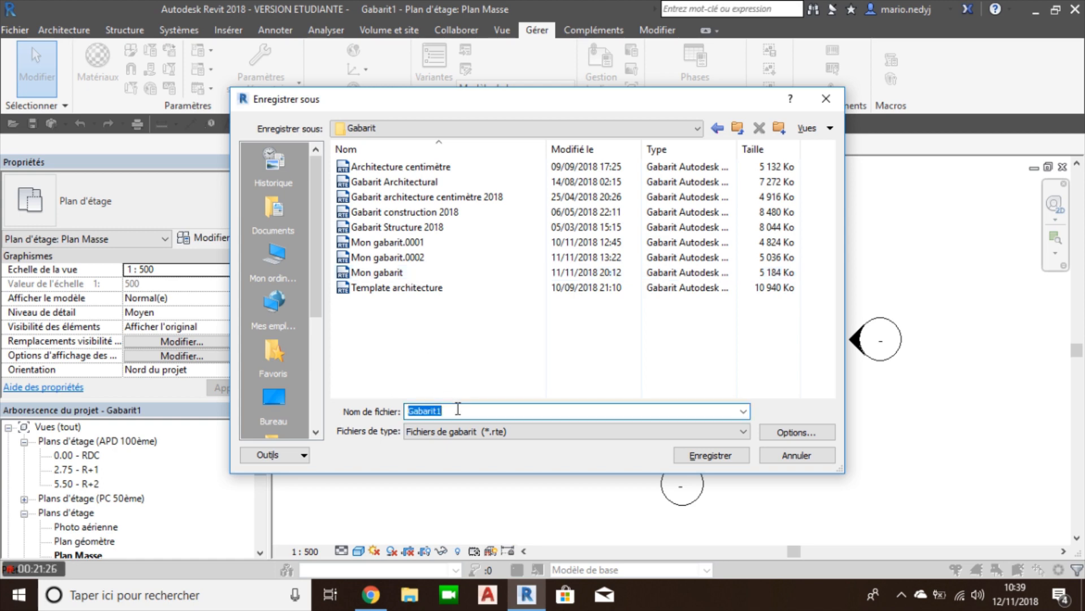
text(Mon g)
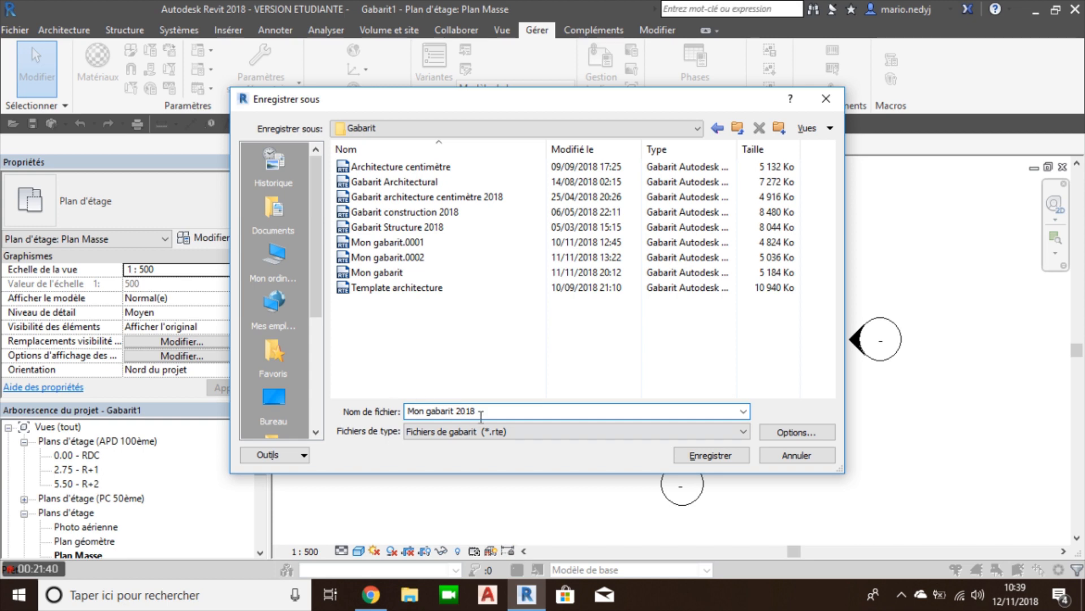
click(711, 455)
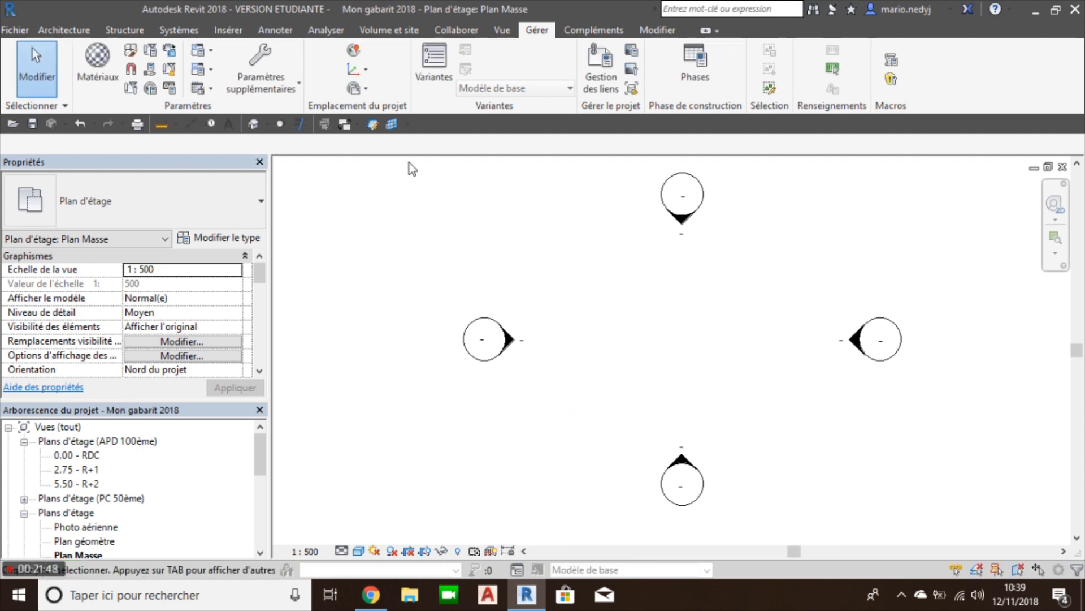
click(1062, 167)
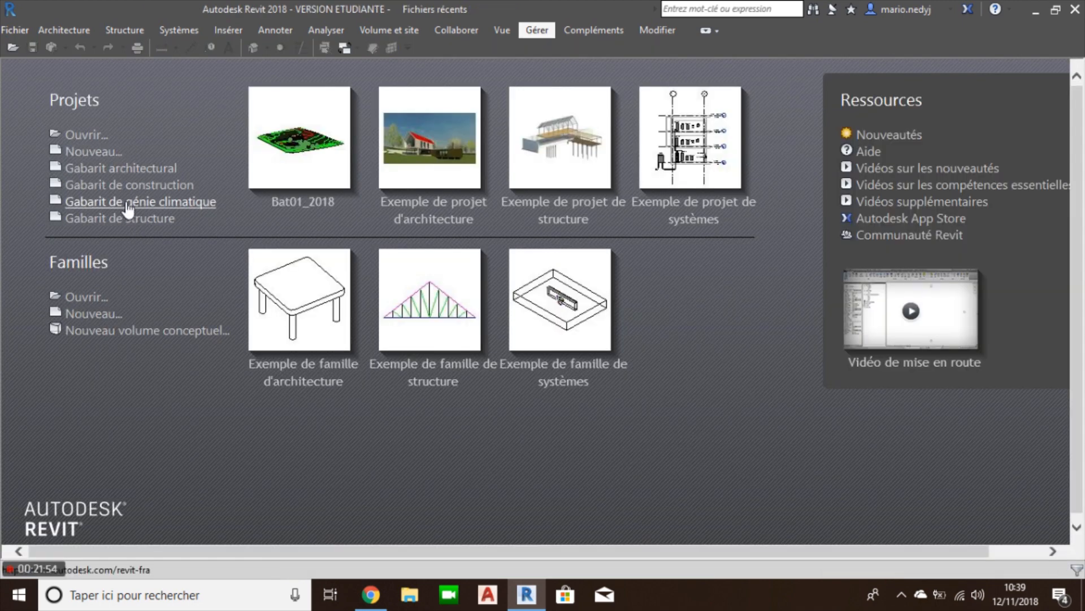
Add Mon gabarit 2018.rte to the project template files in the program's file location options
click(14, 30)
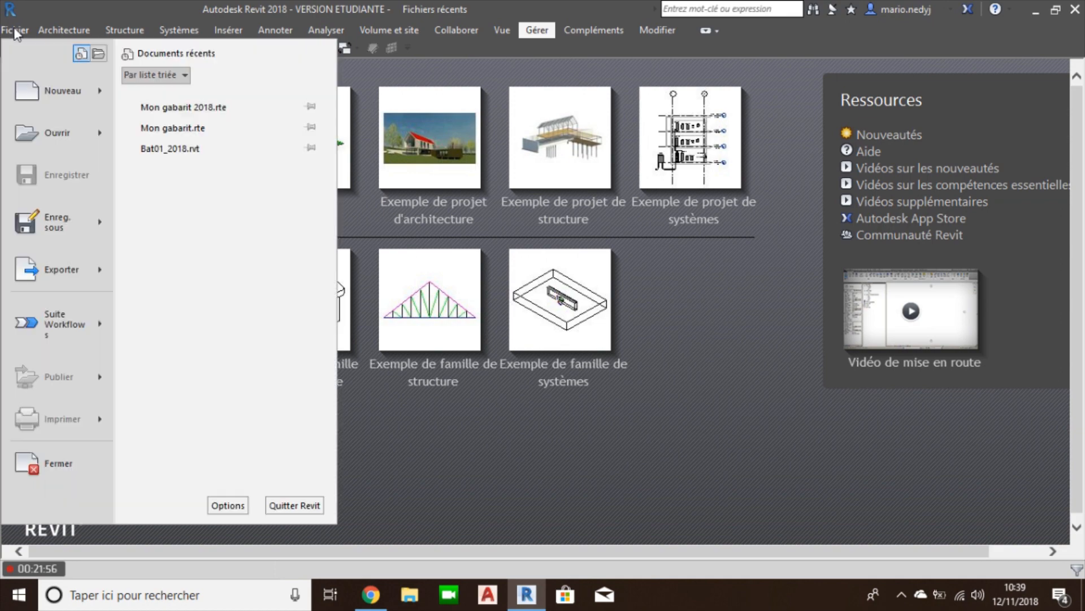
click(217, 508)
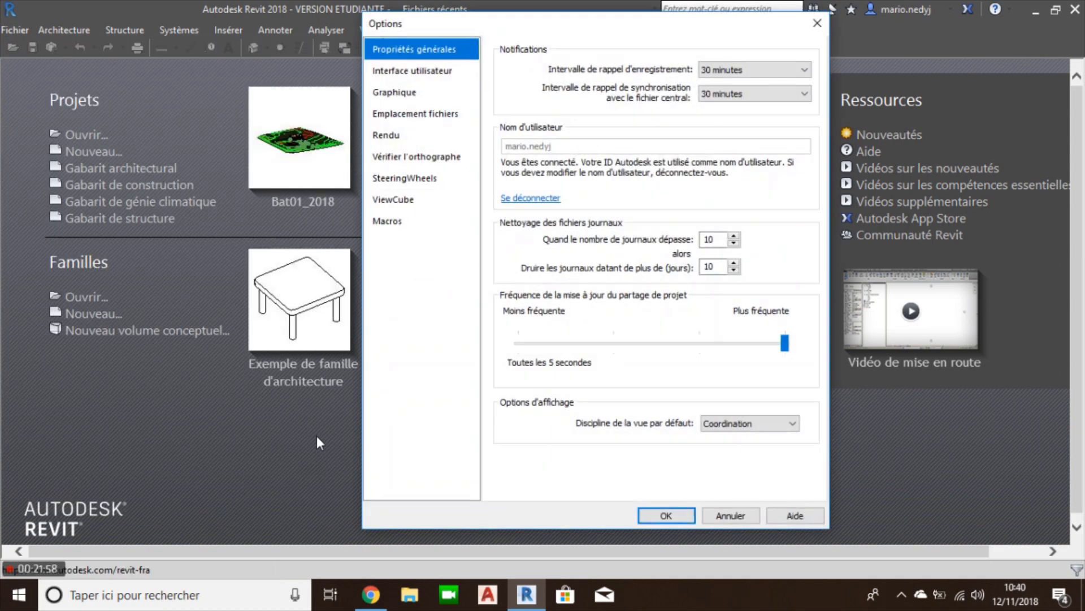
click(409, 115)
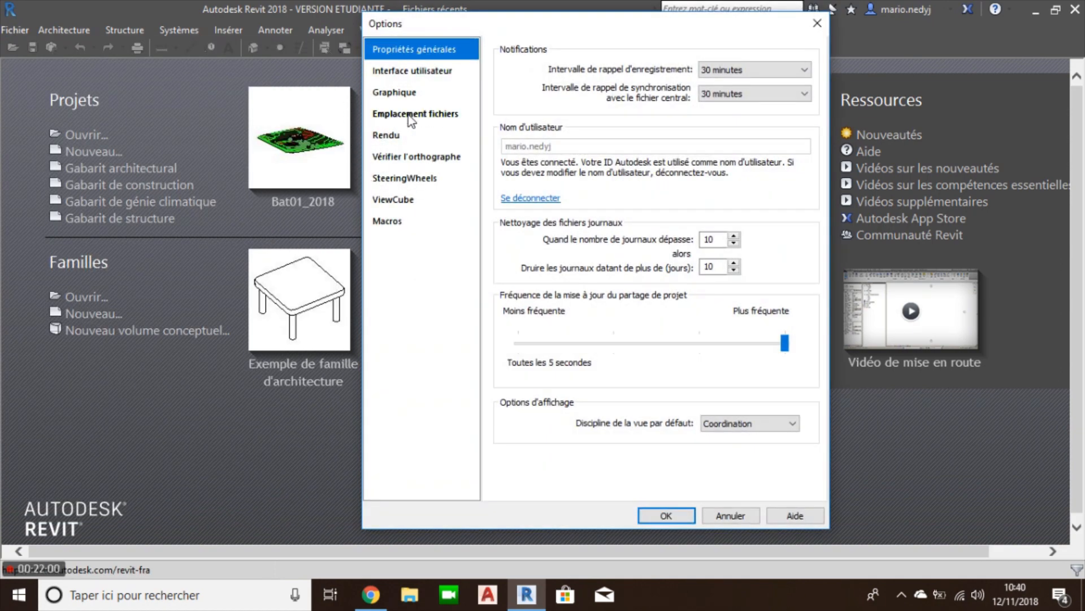
drag(615, 81, 645, 80)
click(504, 131)
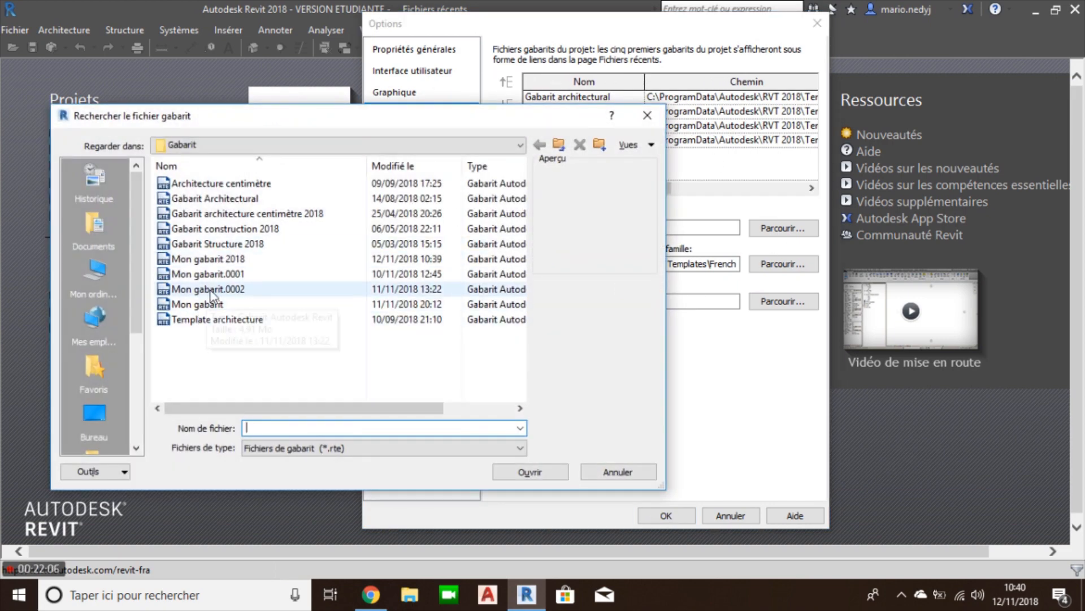
click(187, 261)
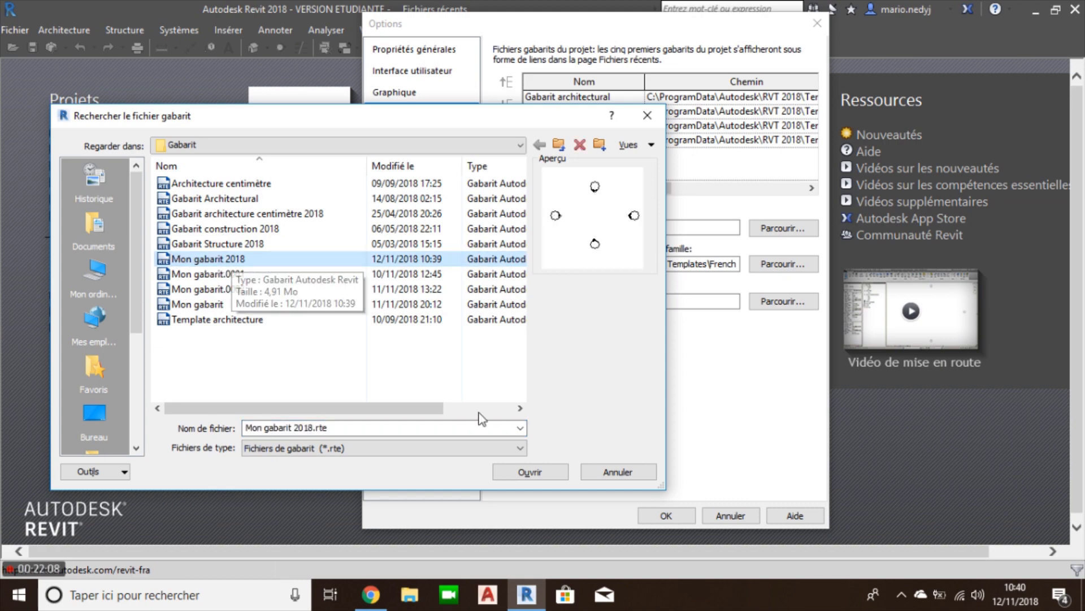
click(530, 473)
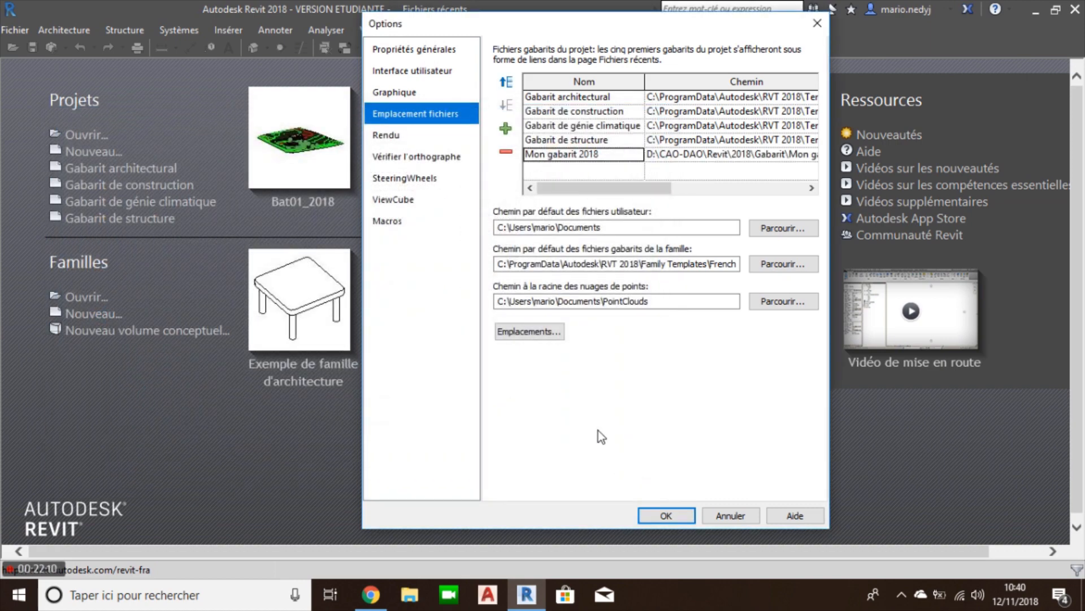
Rename the added template entry Gabarit architectural 2018, move it to first place in the template list and accept the options
click(611, 154)
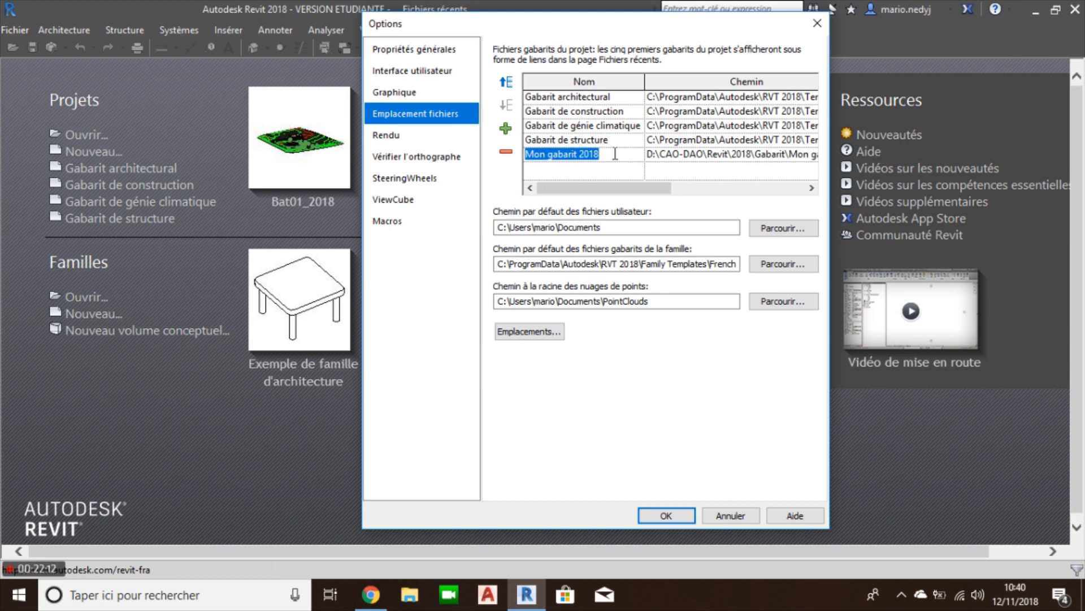
text(G)
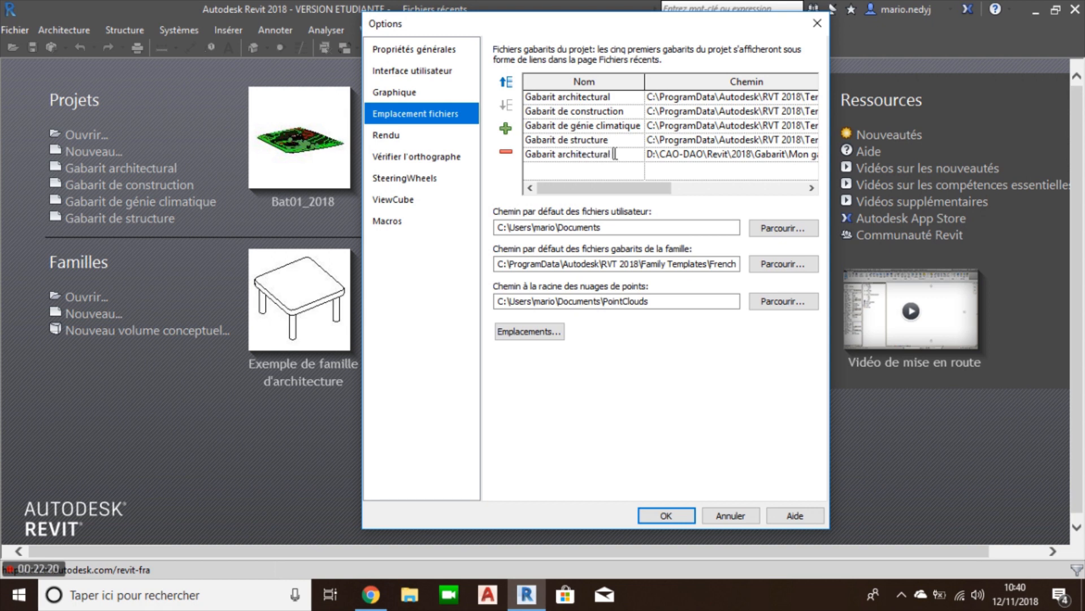
click(506, 83)
click(506, 83)
click(506, 82)
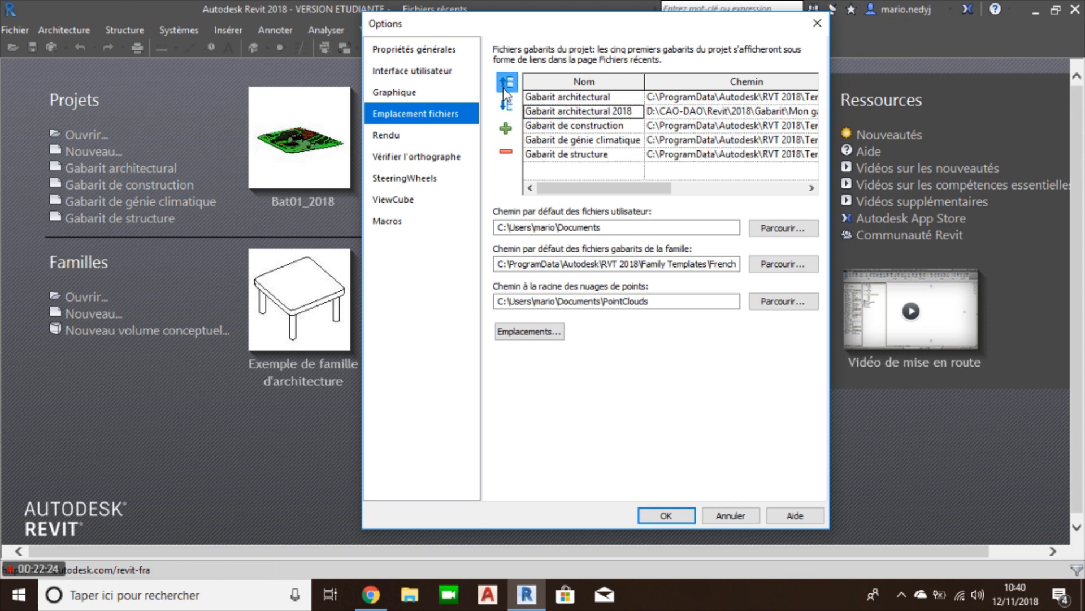
click(507, 85)
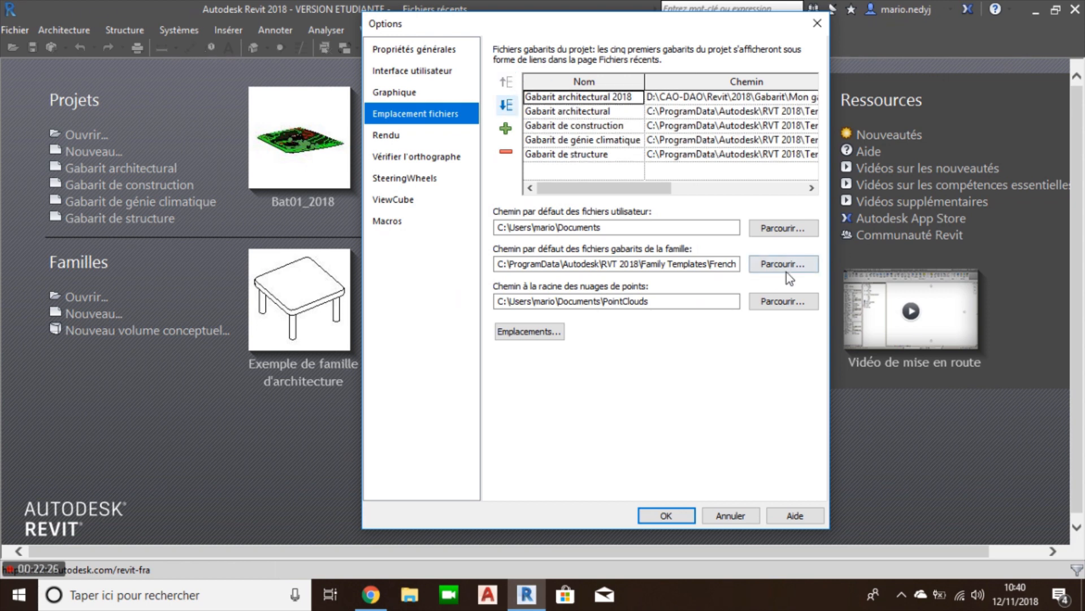
click(662, 515)
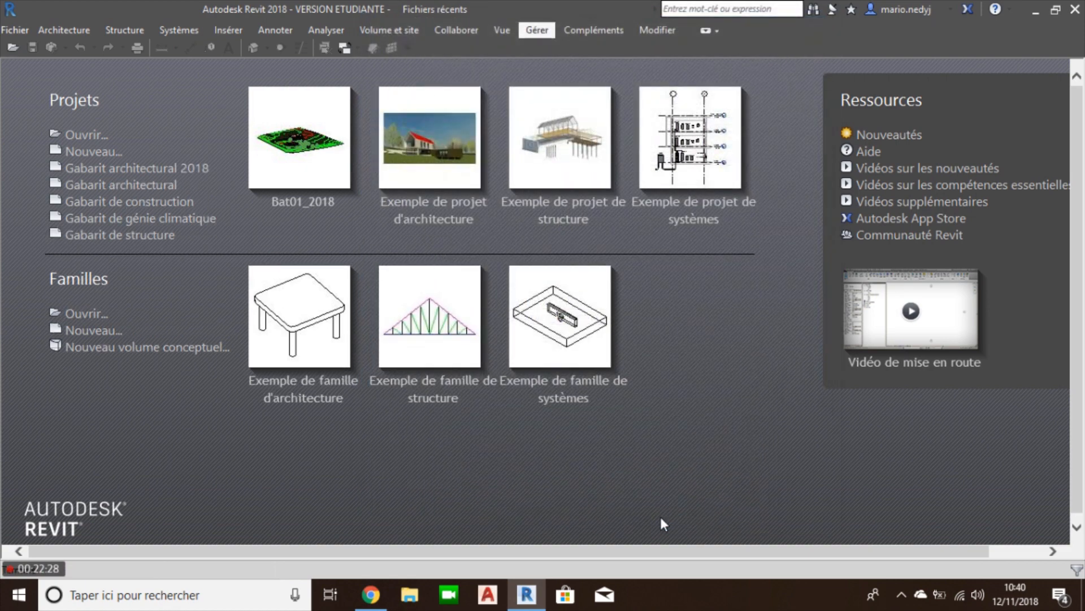
Create a new project from the Gabarit architectural 2018 template and open its APD 100ème floor plan 0.00 - RDC
click(142, 168)
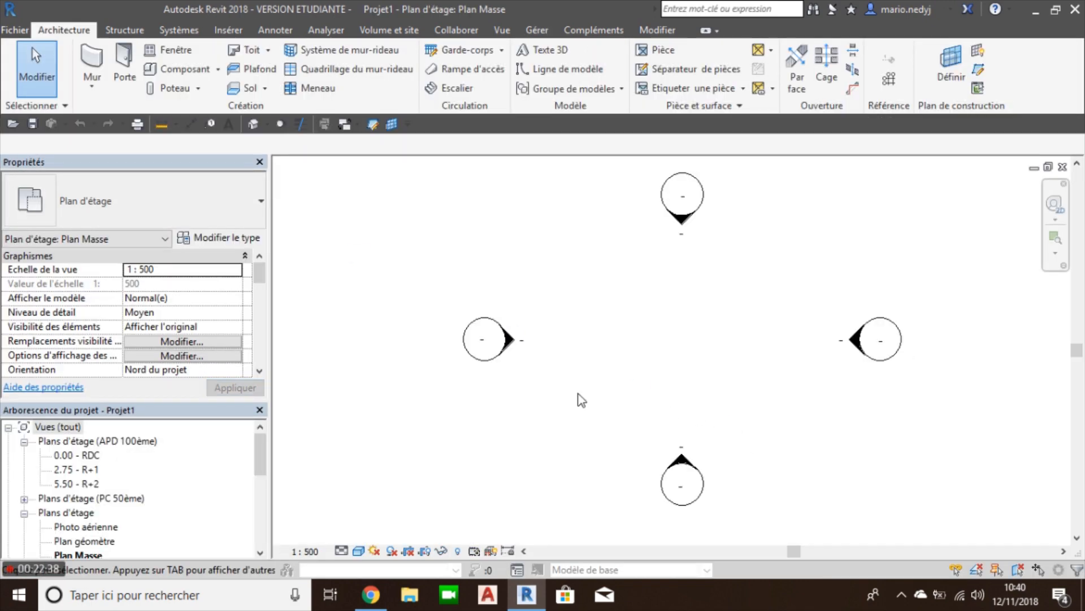
scroll(121, 538, down, 2)
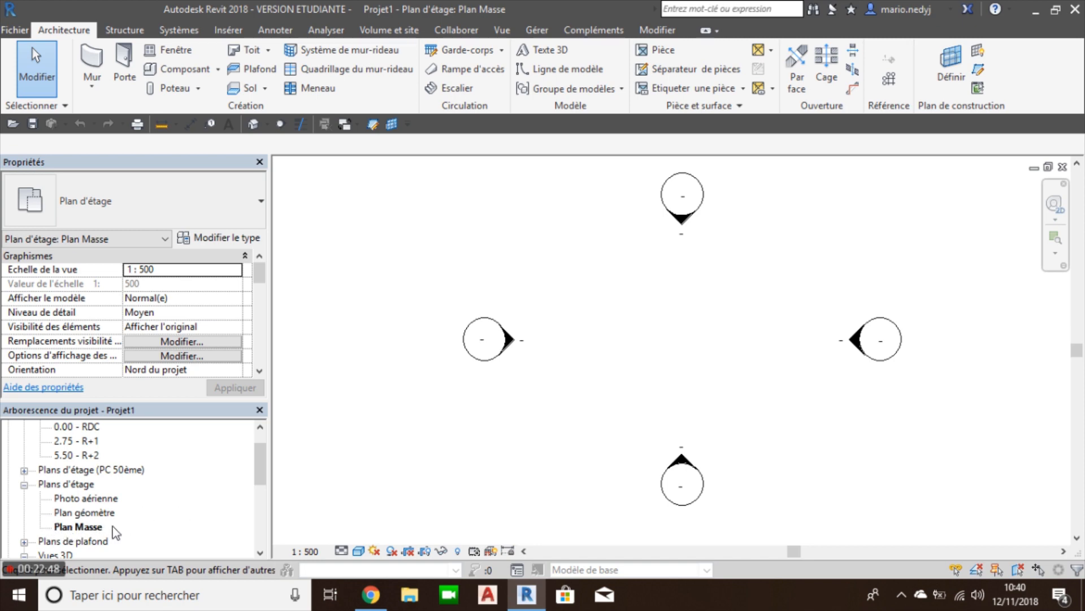
scroll(115, 532, up, 1)
double_click(78, 455)
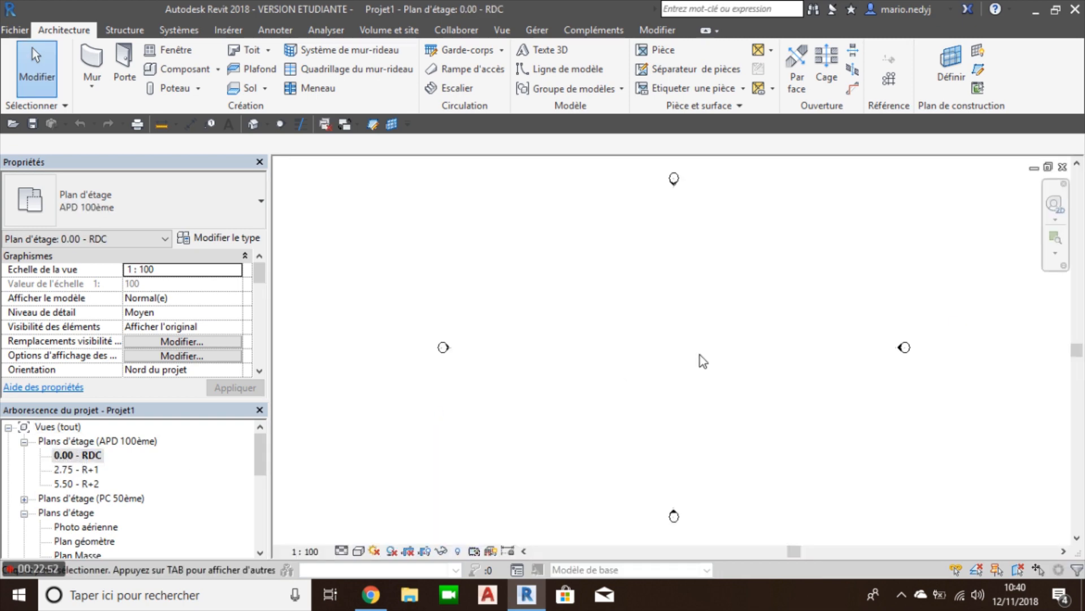
Examine the new project's browser for the PC 50ème plans, site plans and other views supplied by the template
scroll(95, 475, down, 1)
scroll(99, 467, down, 1)
scroll(79, 453, up, 2)
click(67, 498)
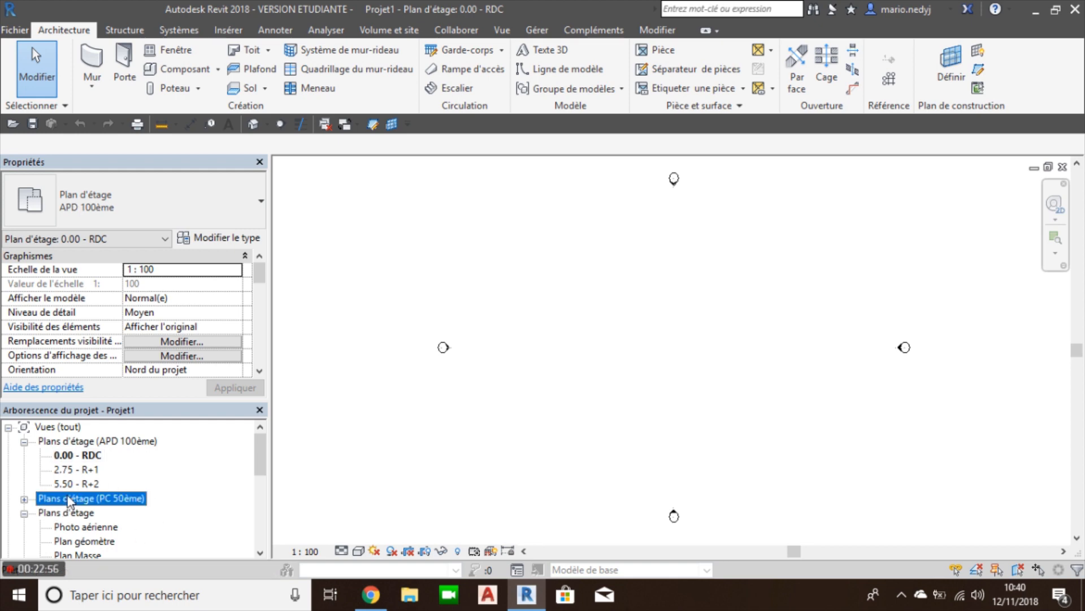
click(24, 498)
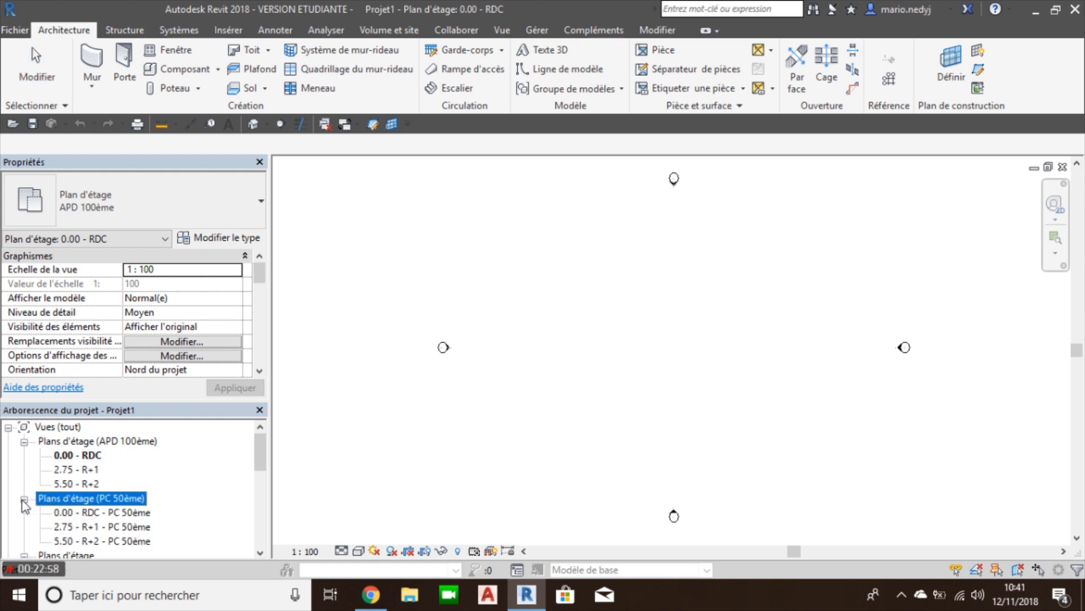
click(24, 498)
scroll(91, 474, down, 2)
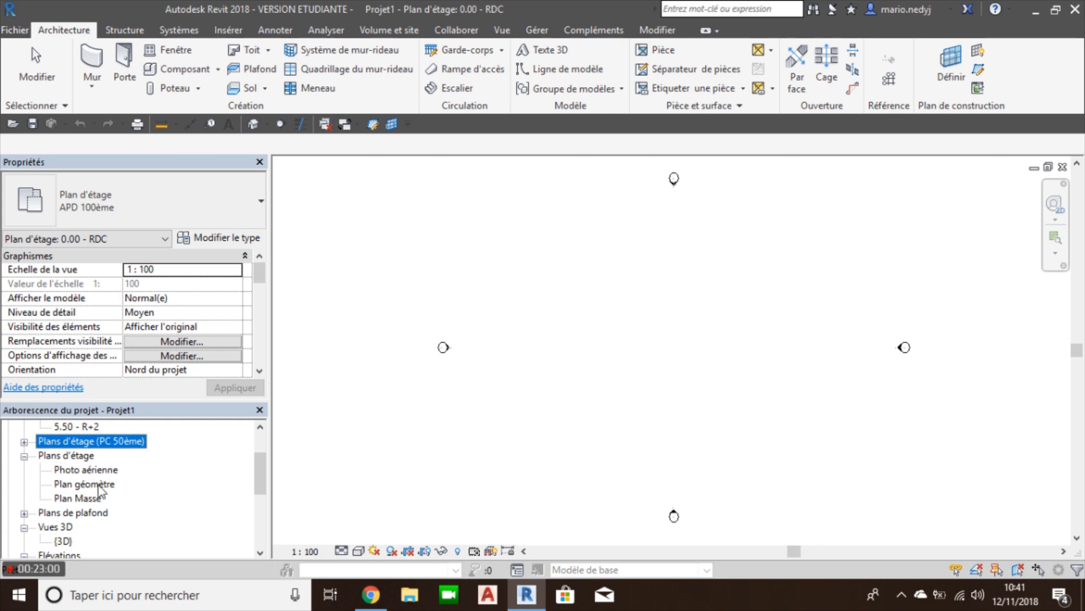
scroll(100, 492, down, 5)
scroll(98, 497, up, 9)
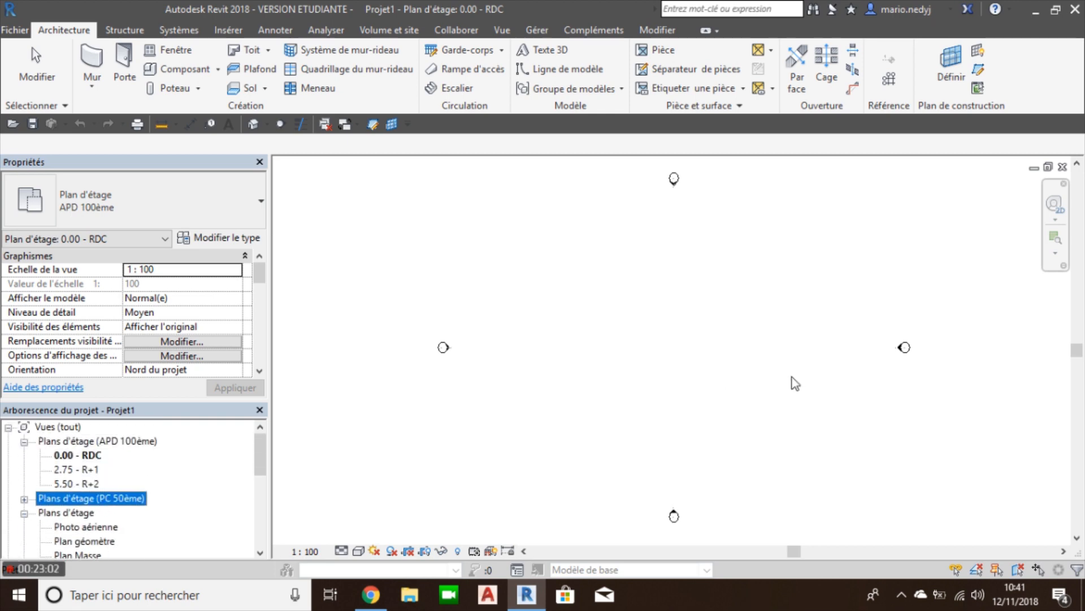
click(642, 365)
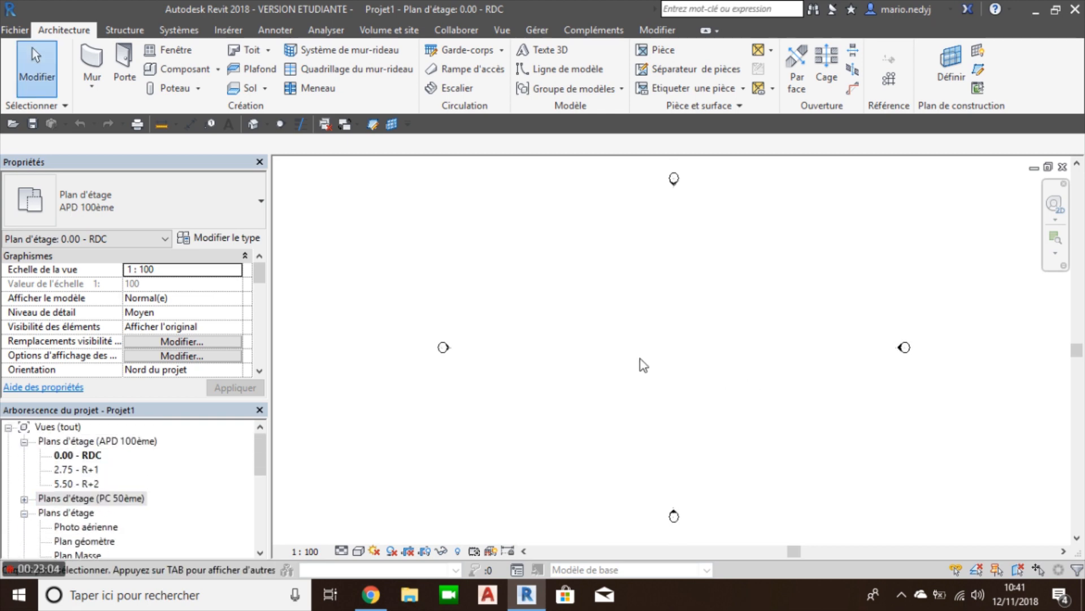